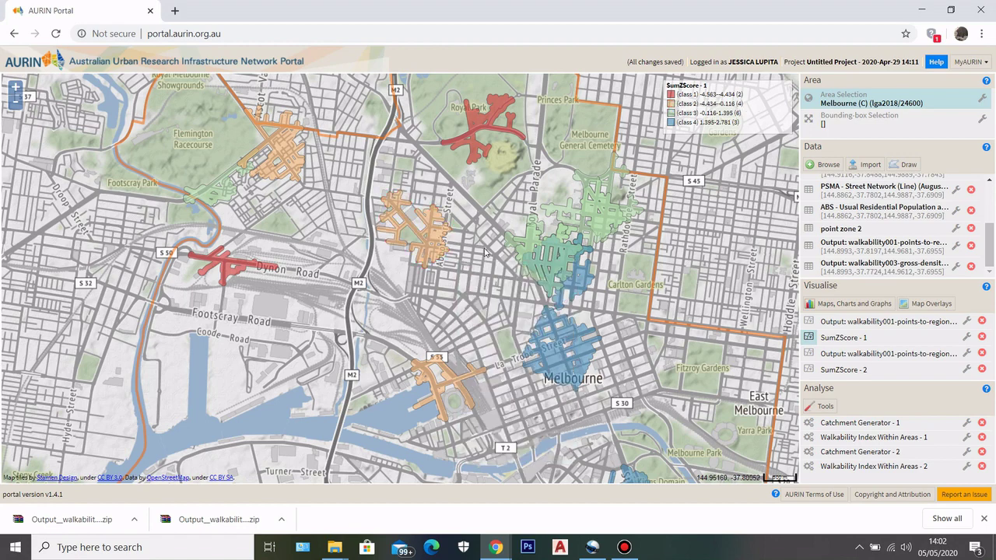
# - Examine the SumZScore - 1 classes on the Melbourne map and the attribute table of the walkability003-gross-density Apr-29 14:28 output
pyautogui.moveTo(439, 247)
pyautogui.moveTo(480, 212); pyautogui.dragTo(480, 256)
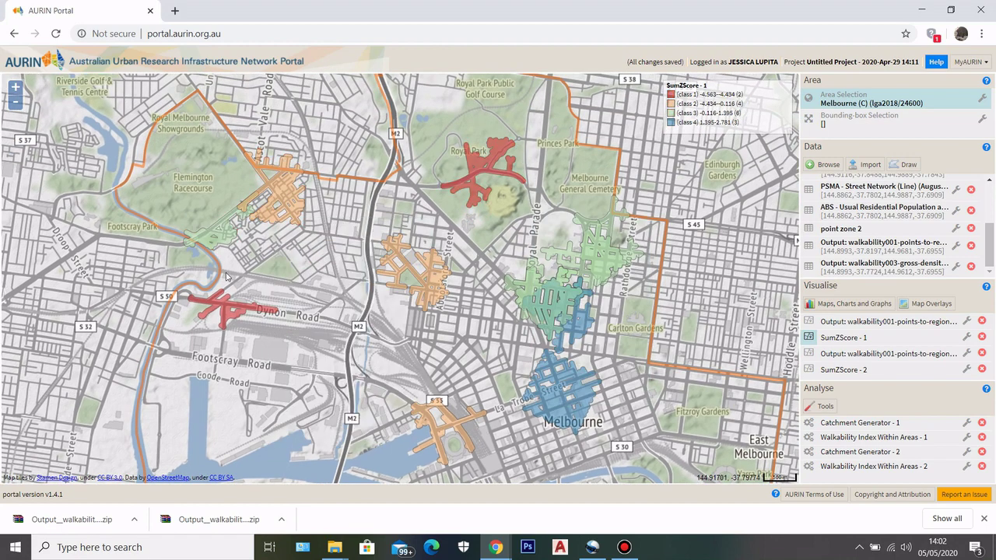
pyautogui.moveTo(563, 390)
pyautogui.scroll(-1, 498, 342)
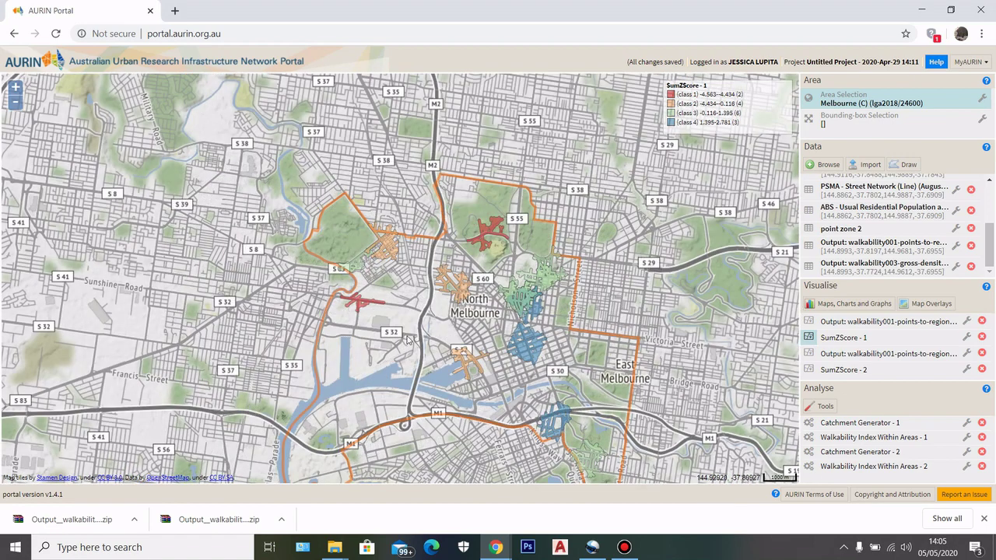
pyautogui.moveTo(591, 364); pyautogui.dragTo(585, 346)
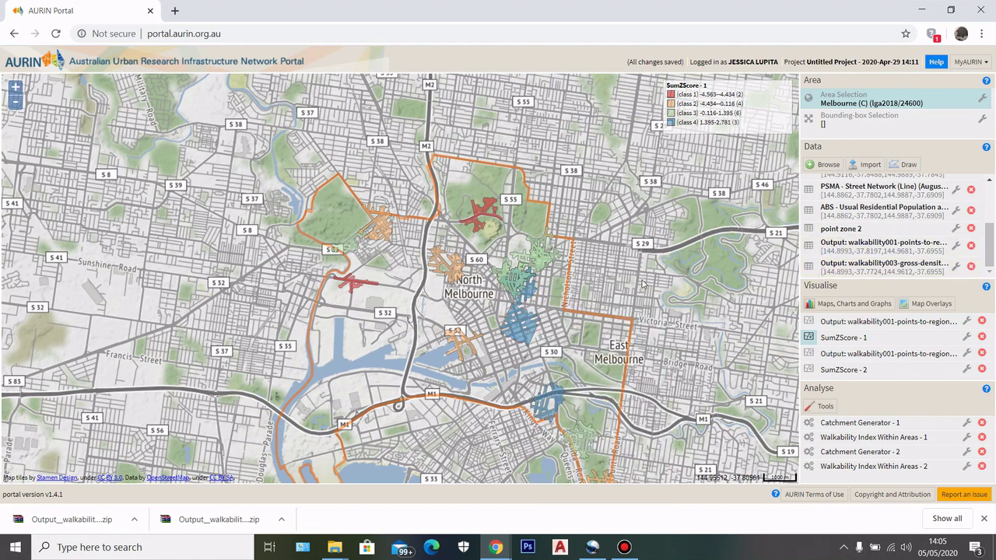
pyautogui.scroll(1, 457, 318)
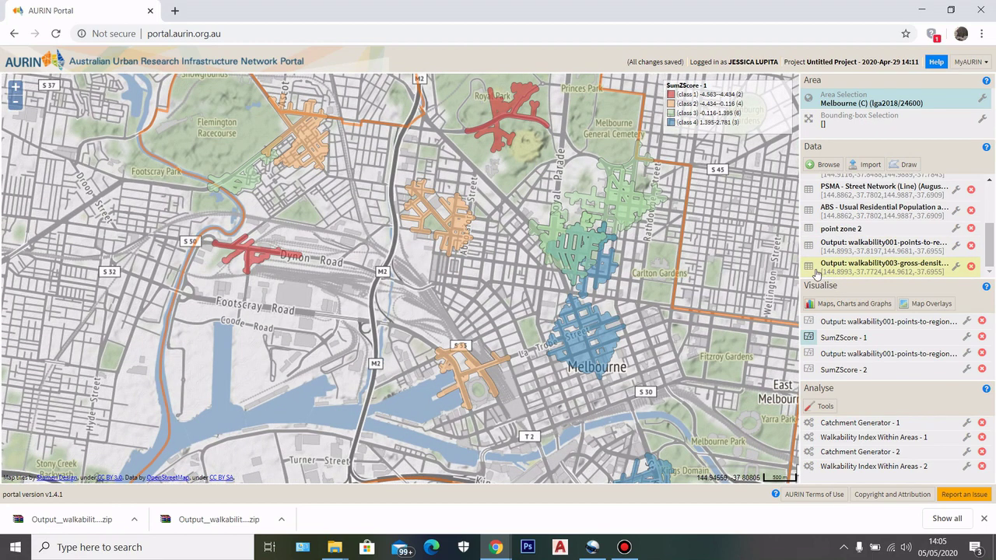
pyautogui.click(807, 268)
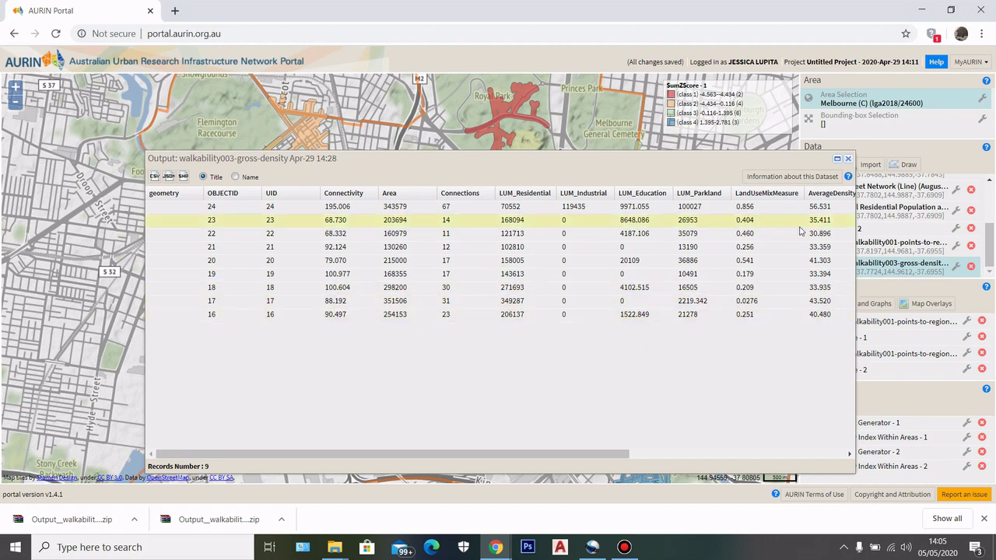
pyautogui.click(847, 160)
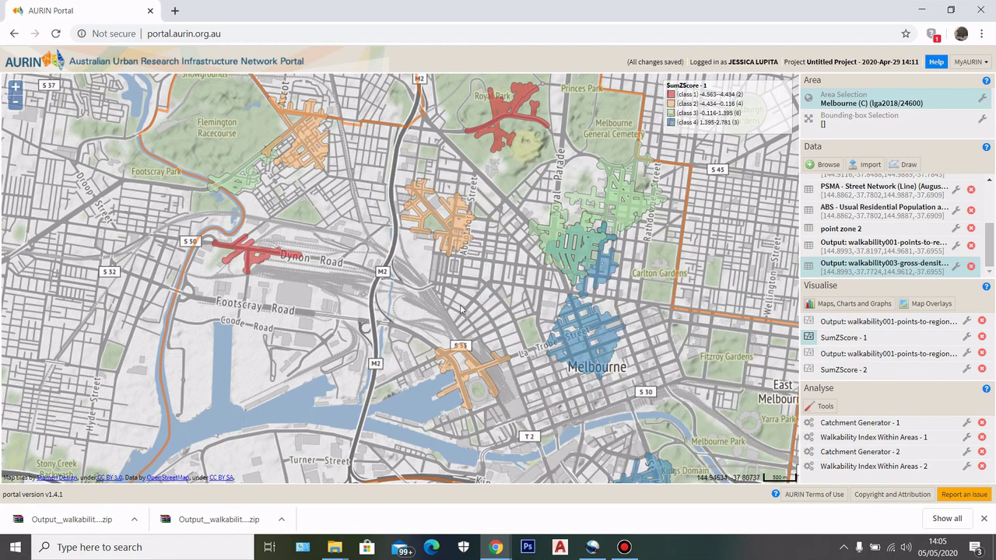
# - Download the walkability003-gross-density Apr-29 14:28 output dataset in SHP format
pyautogui.click(957, 266)
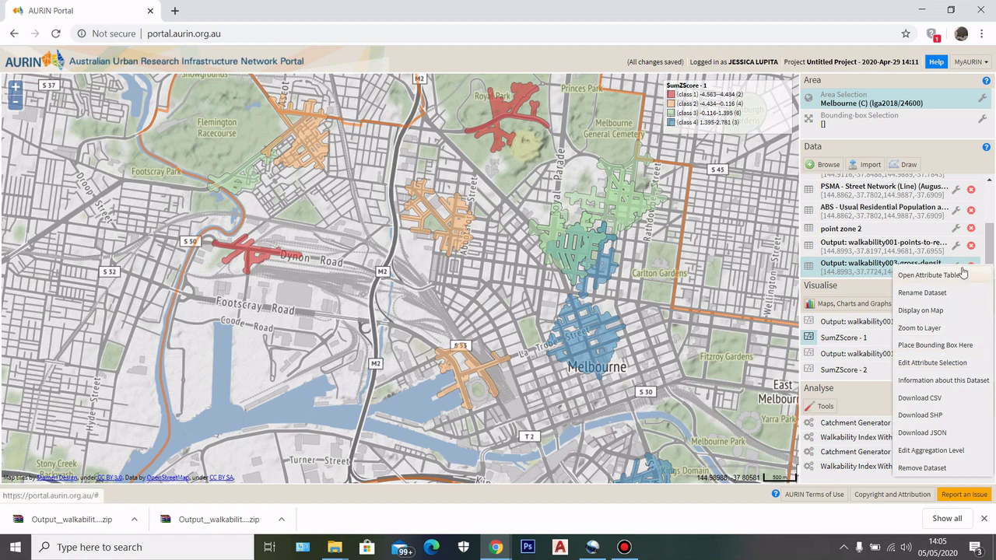
pyautogui.click(956, 266)
pyautogui.click(957, 266)
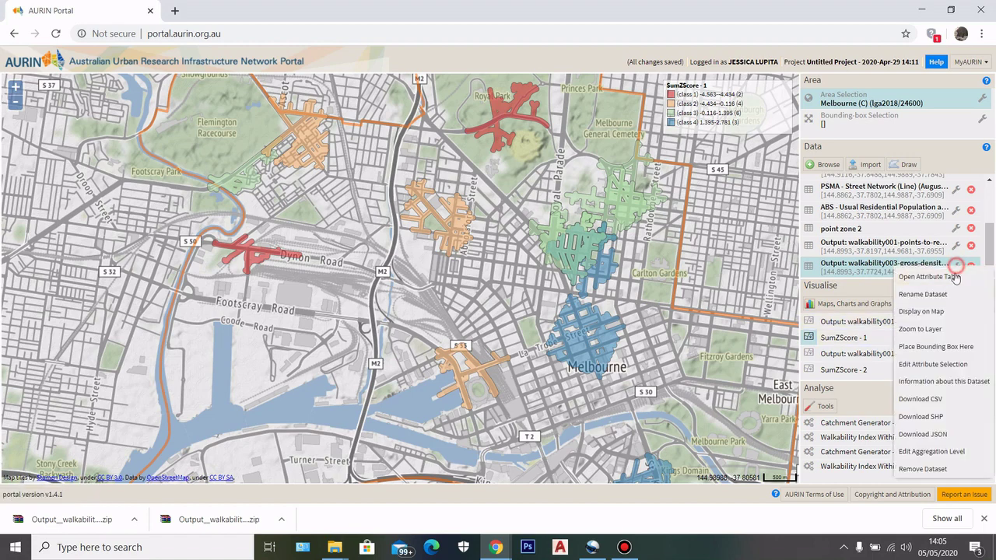
pyautogui.click(924, 420)
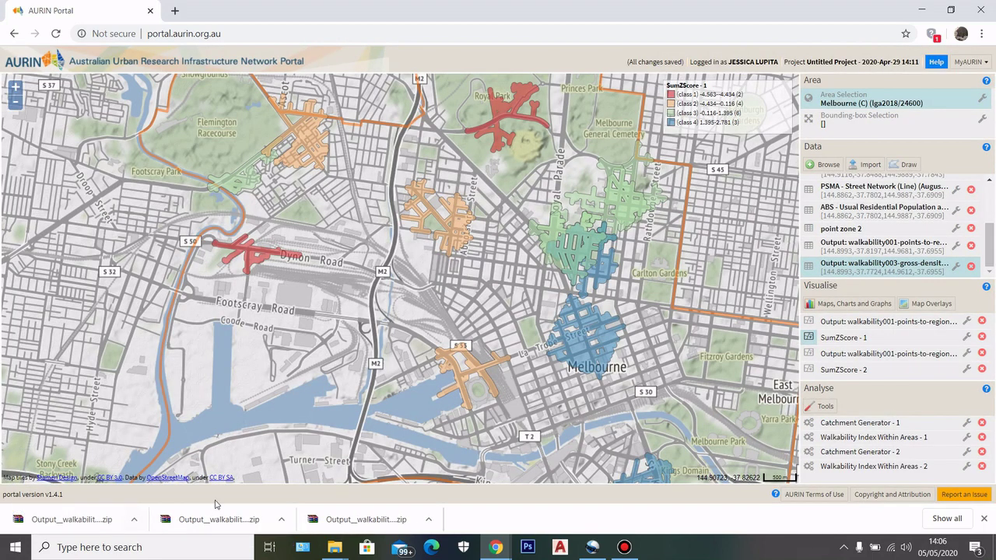
# - Widen the study area from the Melbourne (C) local government area to the state of Victoria
pyautogui.moveTo(678, 259); pyautogui.dragTo(625, 289)
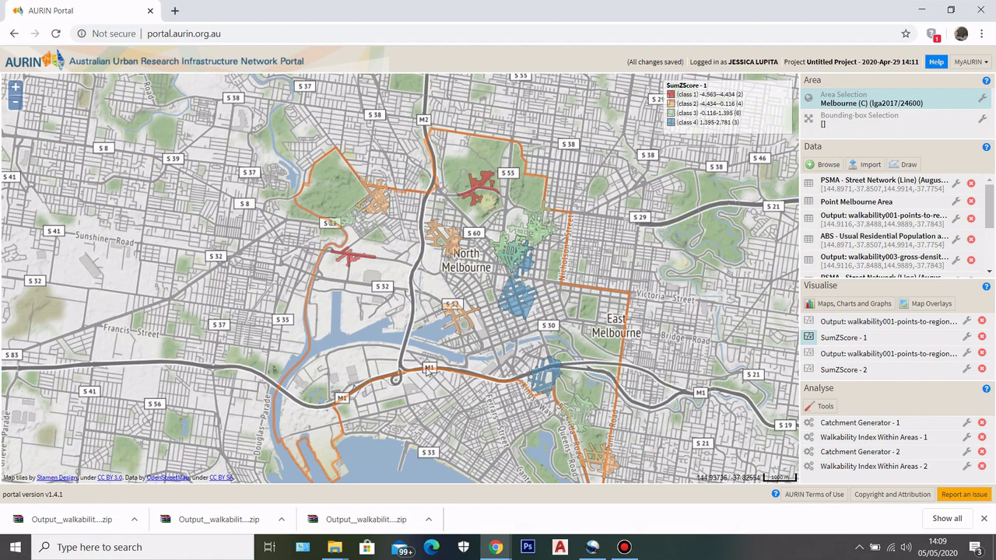
pyautogui.scroll(-4, 432, 352)
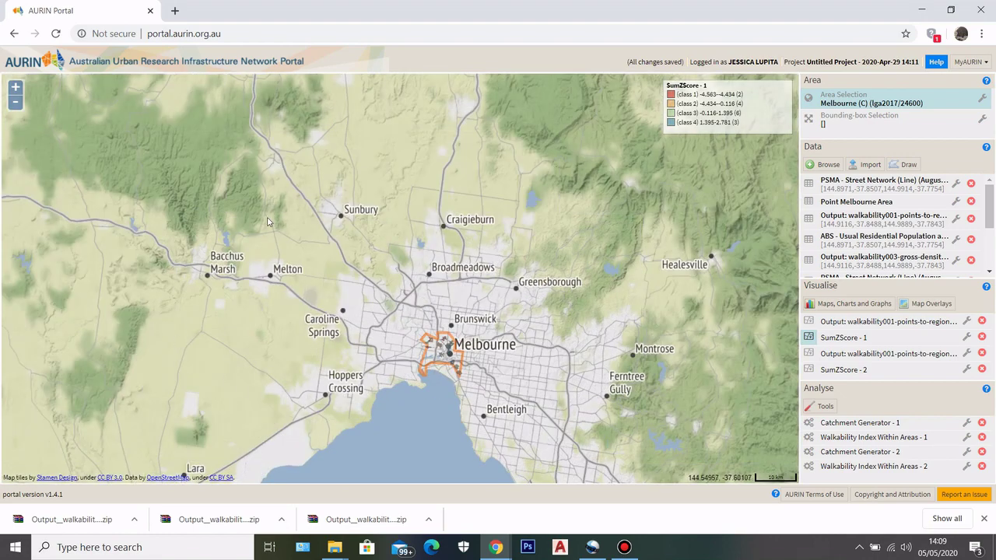
pyautogui.scroll(1, 545, 339)
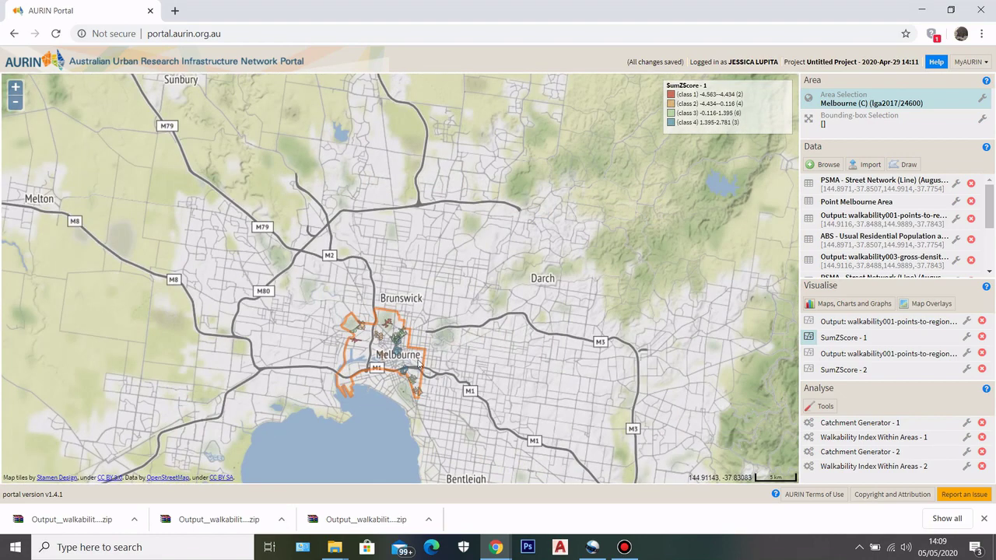
pyautogui.click(864, 100)
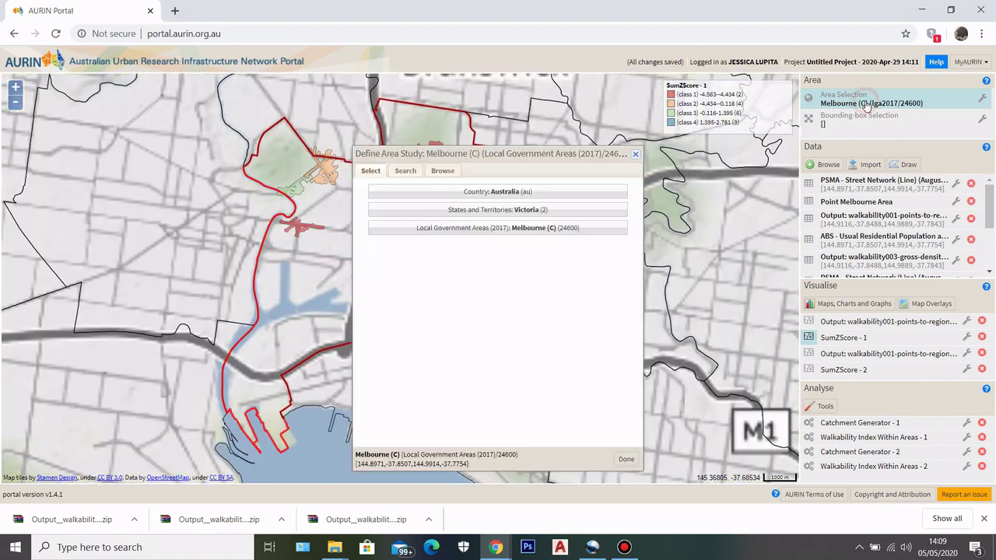
pyautogui.click(507, 210)
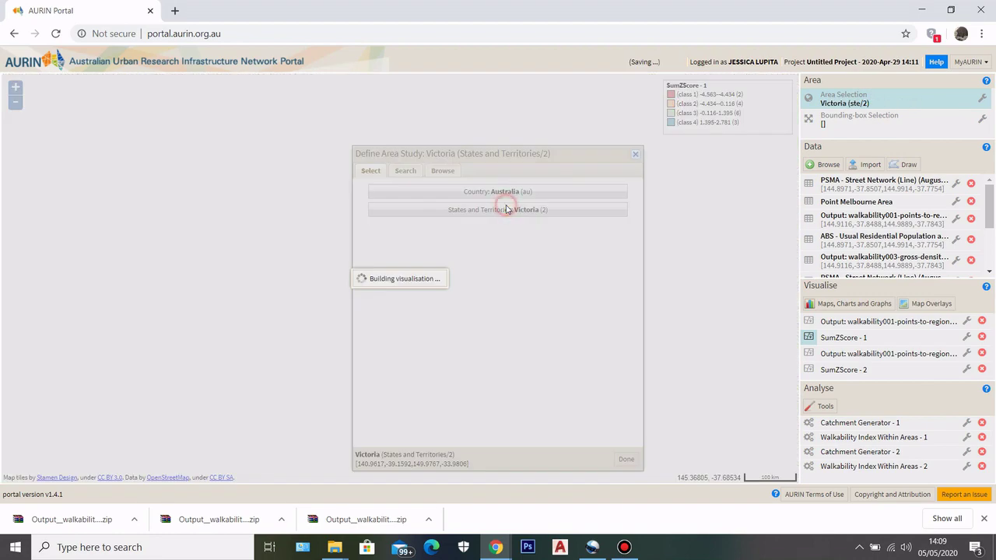
# - Try to refine the Victoria study area by Greater Capital City Statistical Areas (2016), and reload the portal page
pyautogui.click(502, 228)
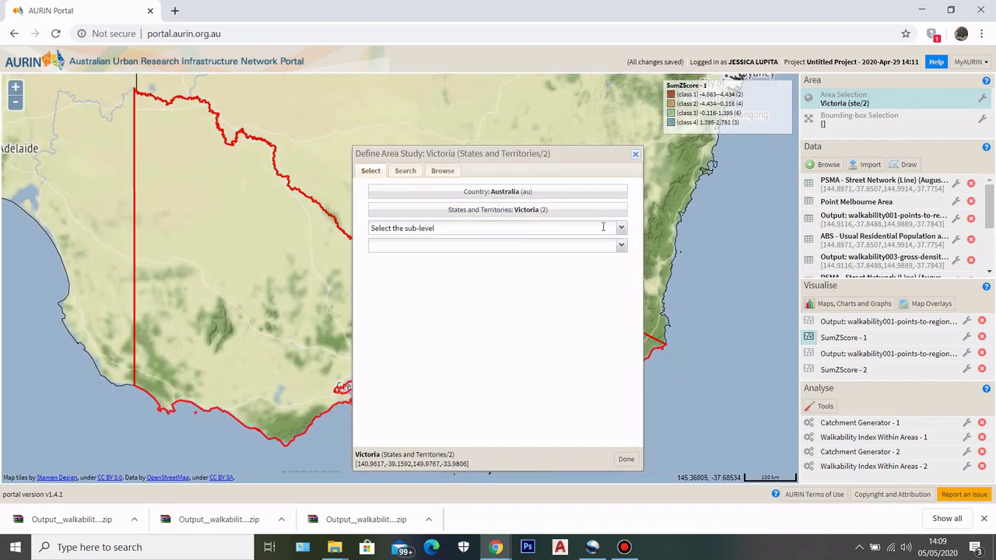
pyautogui.click(621, 230)
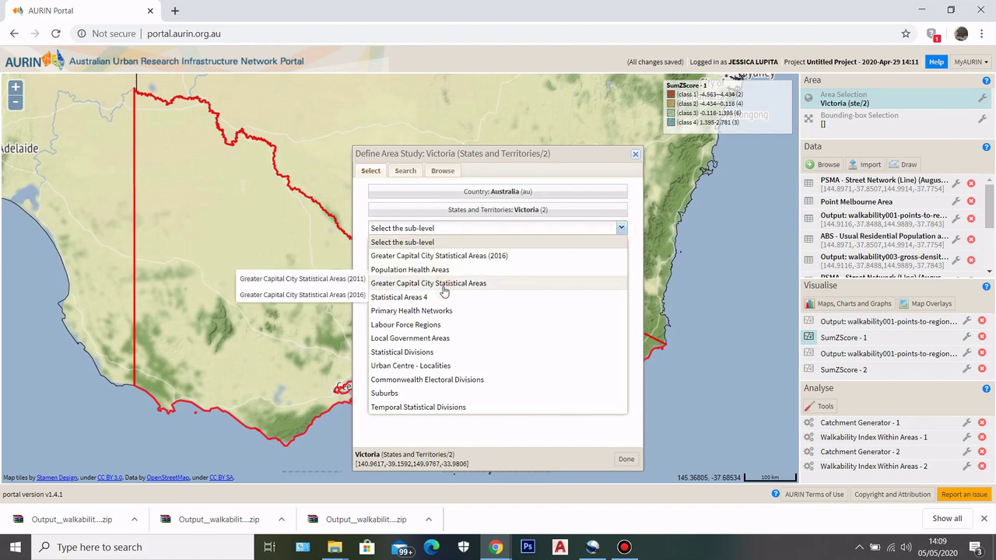
pyautogui.click(295, 297)
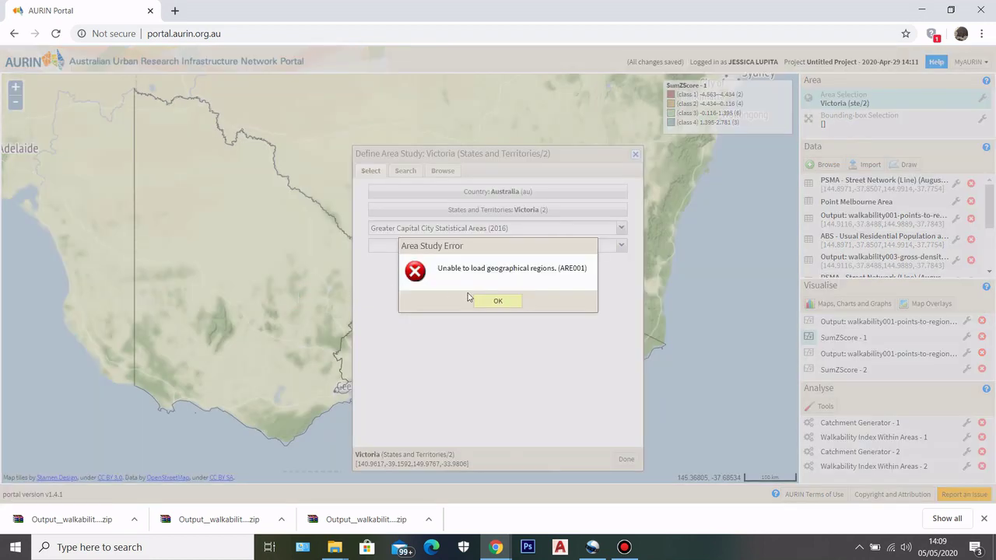
pyautogui.click(483, 302)
pyautogui.click(504, 301)
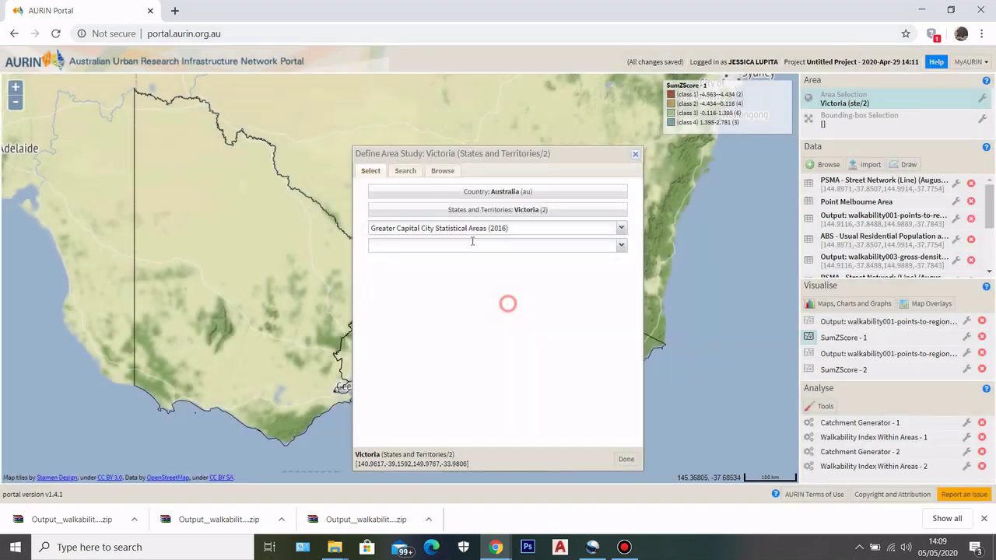
pyautogui.click(379, 31)
pyautogui.press('Return')
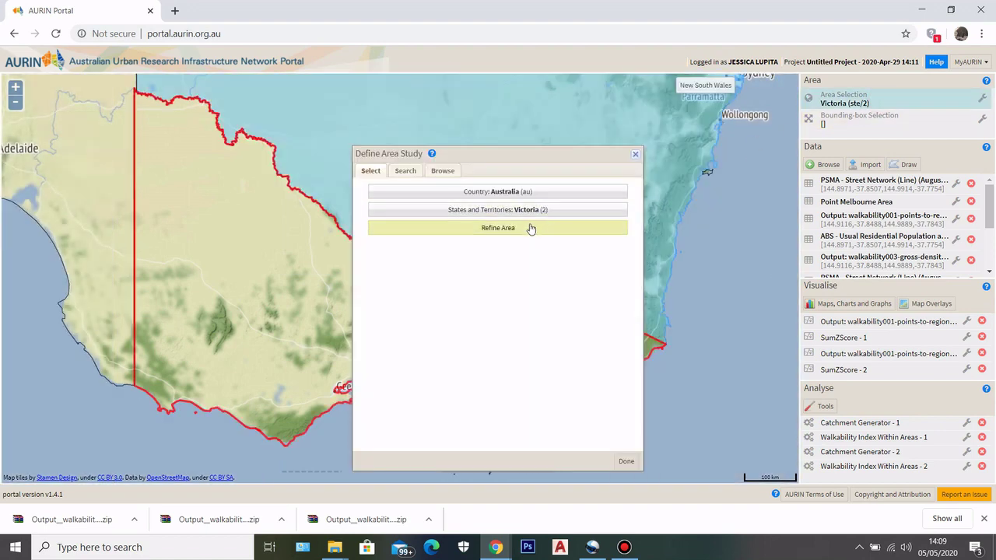
# - Refine the Victoria study area to Greater Melbourne from the Greater Capital City Statistical Areas (2016) and finish the area definition
pyautogui.click(532, 226)
pyautogui.click(621, 228)
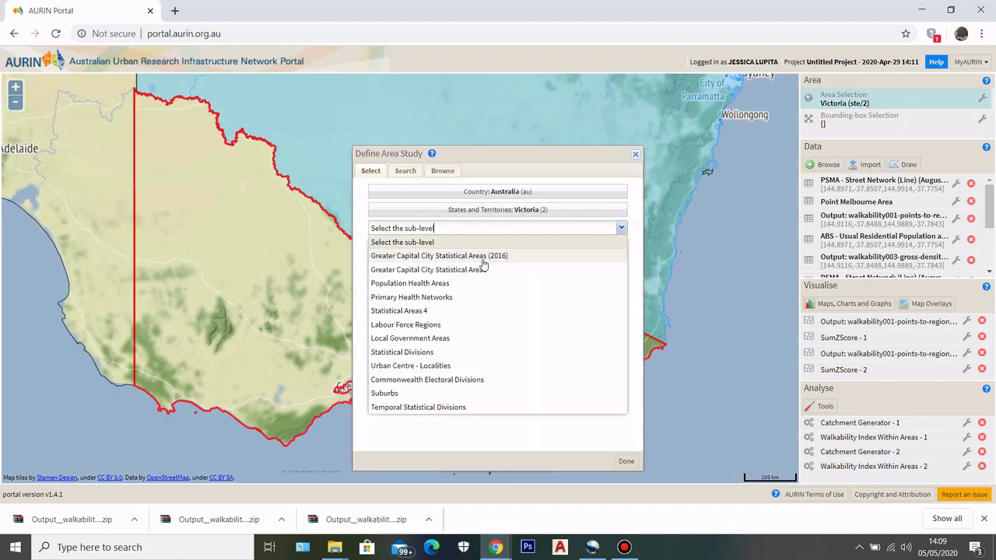
pyautogui.moveTo(460, 277)
pyautogui.click(316, 282)
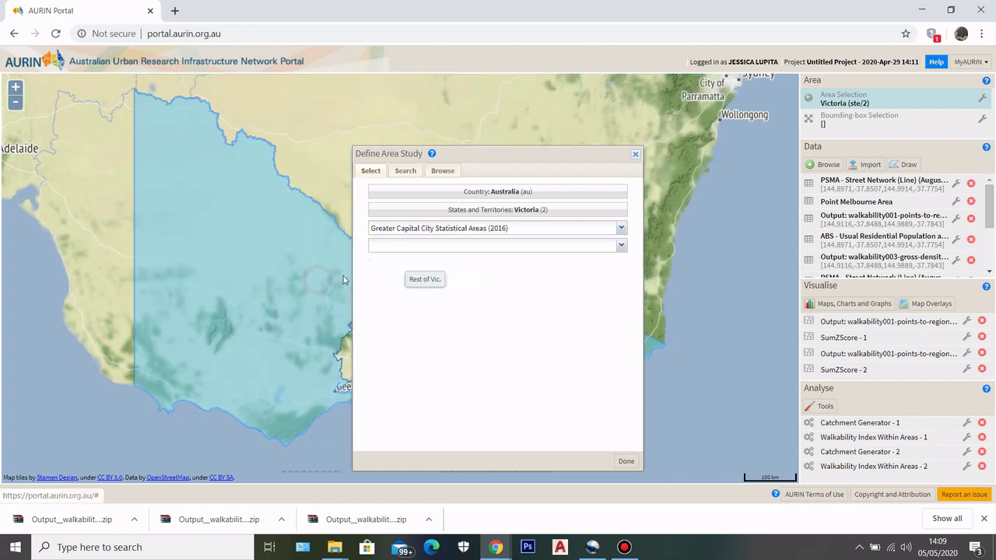
pyautogui.click(620, 247)
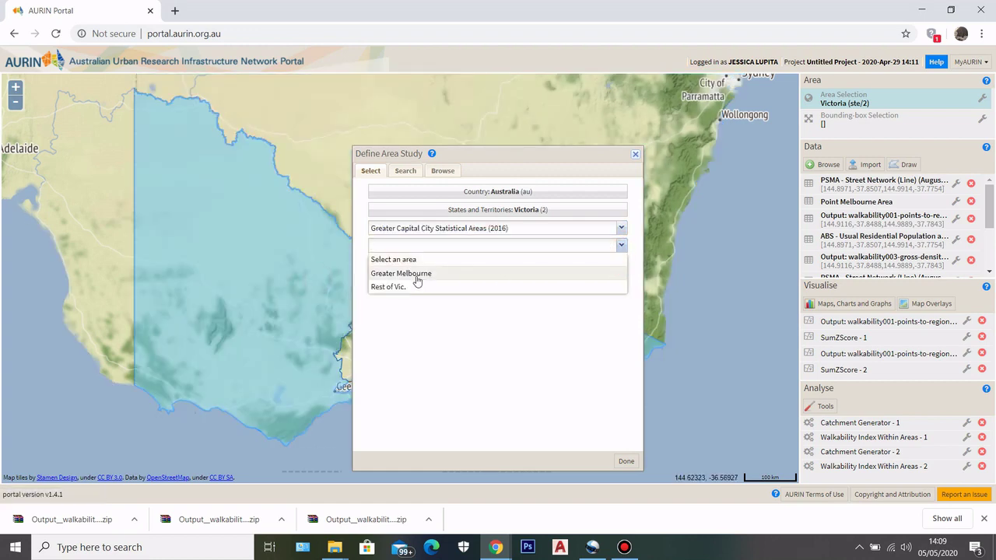
pyautogui.click(392, 275)
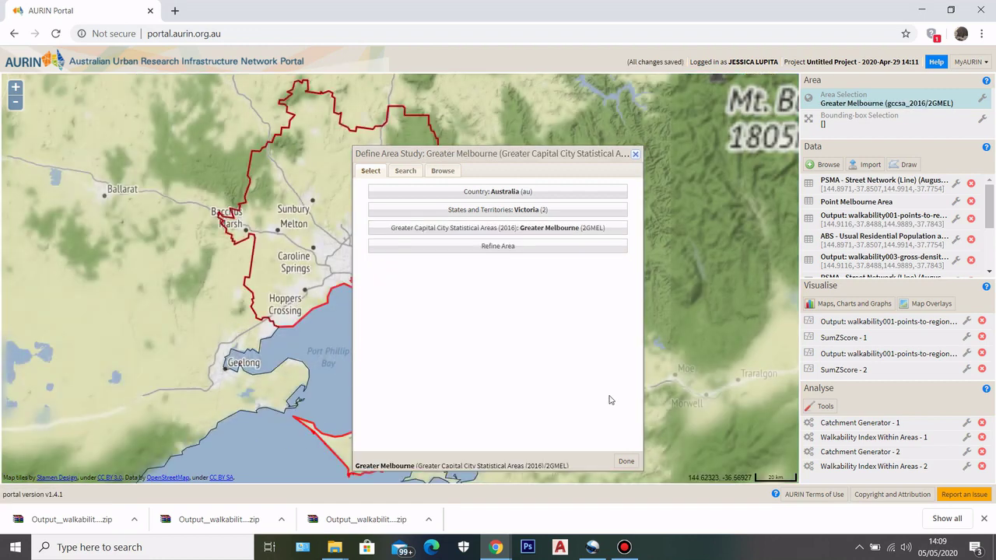
pyautogui.click(624, 462)
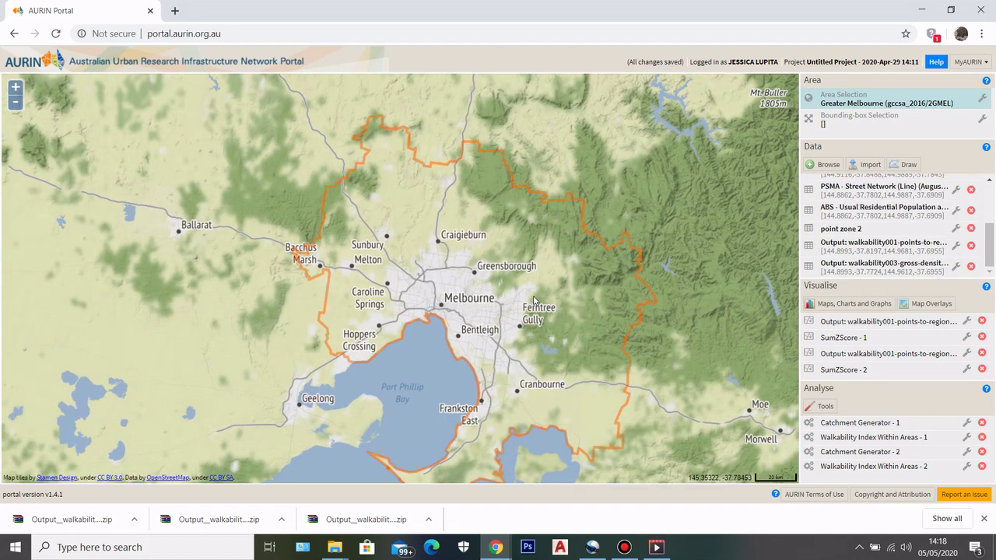
# - Search the datasets for "estimated resident population" and select VIC DELWP - Victoria in Future 2016 - ERP by Household Dwellings (VIFSA) 2011-2031
pyautogui.moveTo(531, 306); pyautogui.dragTo(536, 264)
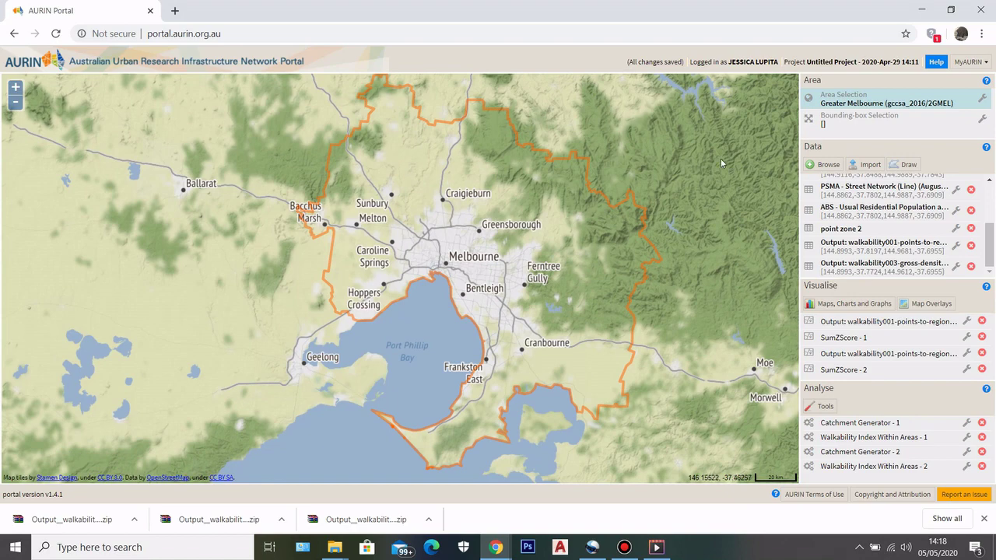
pyautogui.click(821, 165)
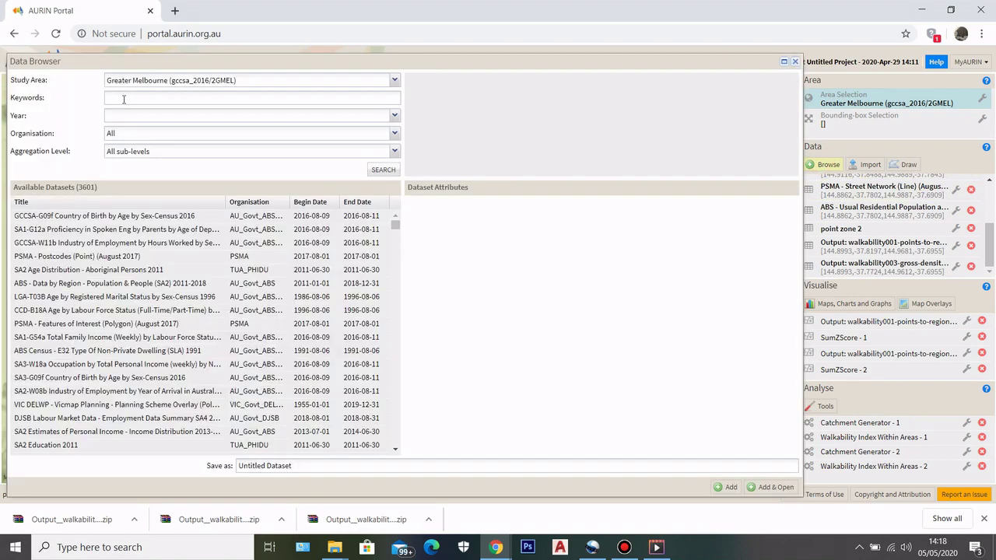
pyautogui.click(122, 98)
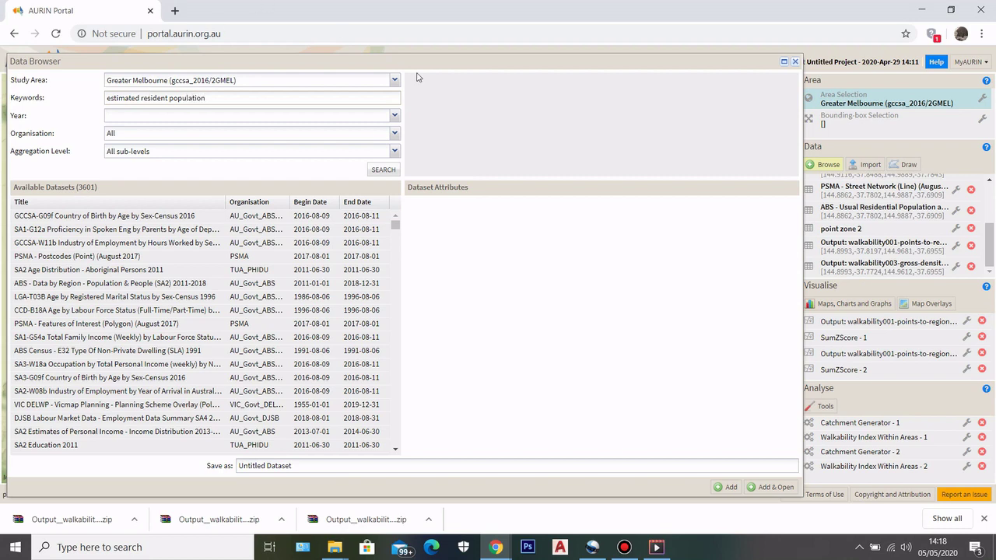
pyautogui.click(385, 169)
pyautogui.click(183, 201)
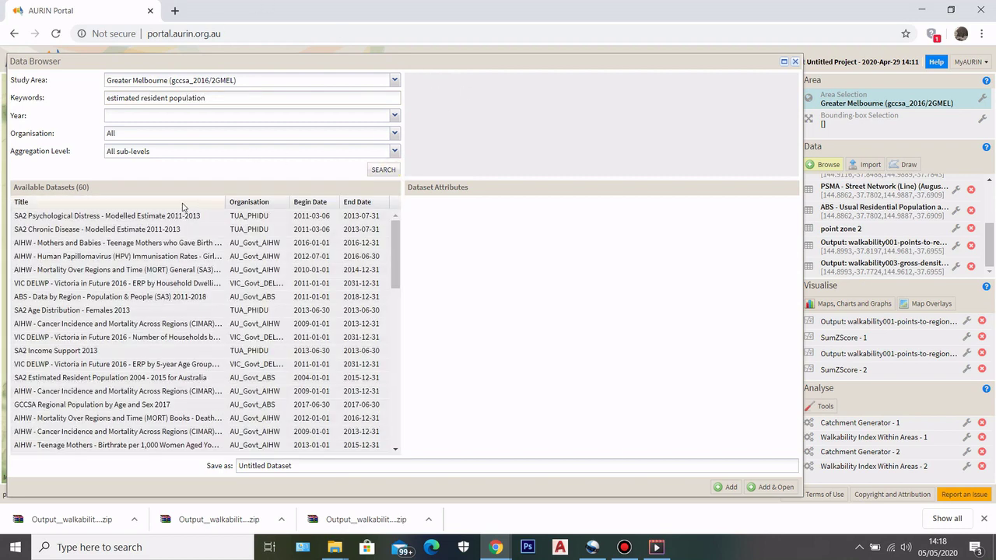
pyautogui.scroll(-8, 153, 271)
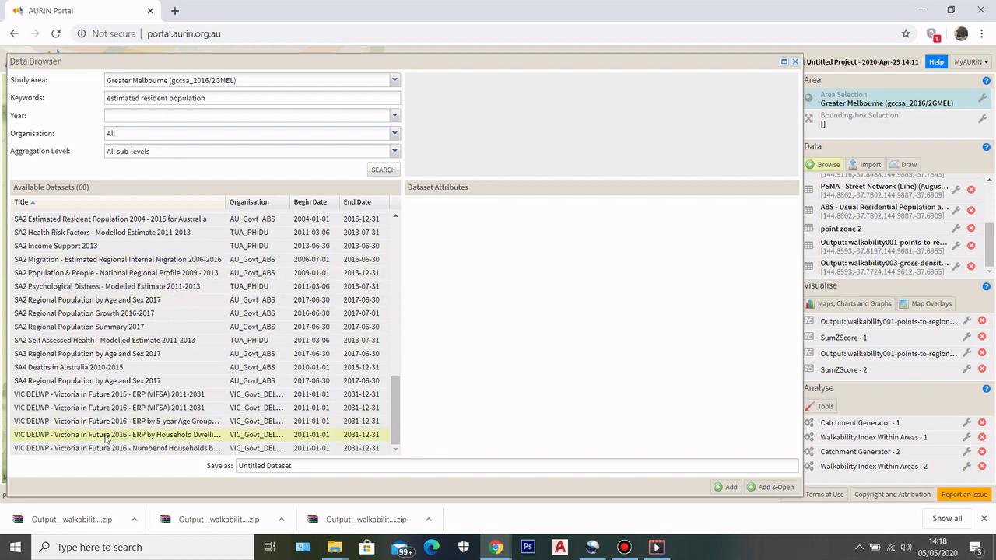
pyautogui.click(101, 440)
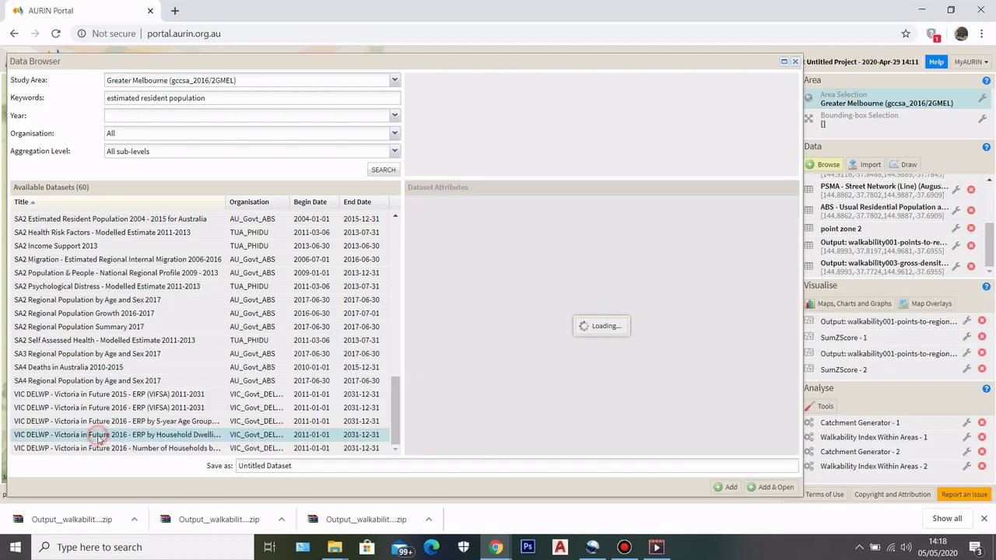
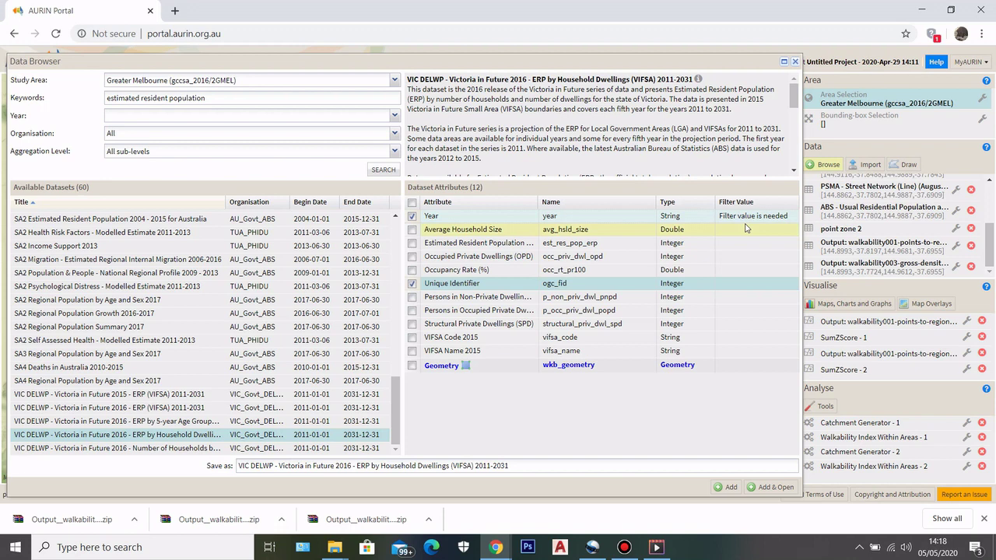
# - Filter the dataset's Year attribute to 2021 and include the Estimated Resident Population (ERP) and Geometry attributes
pyautogui.click(744, 218)
pyautogui.click(791, 217)
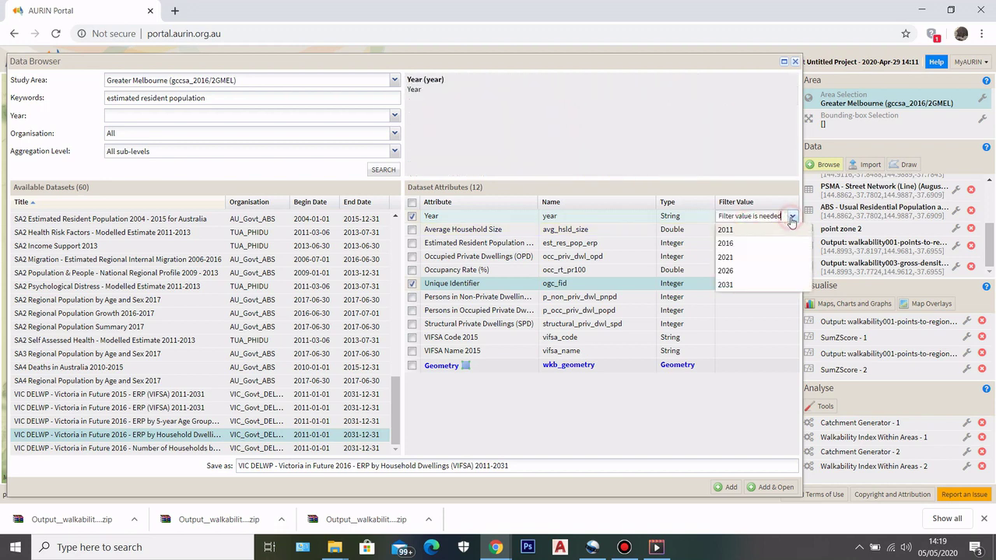
pyautogui.click(734, 261)
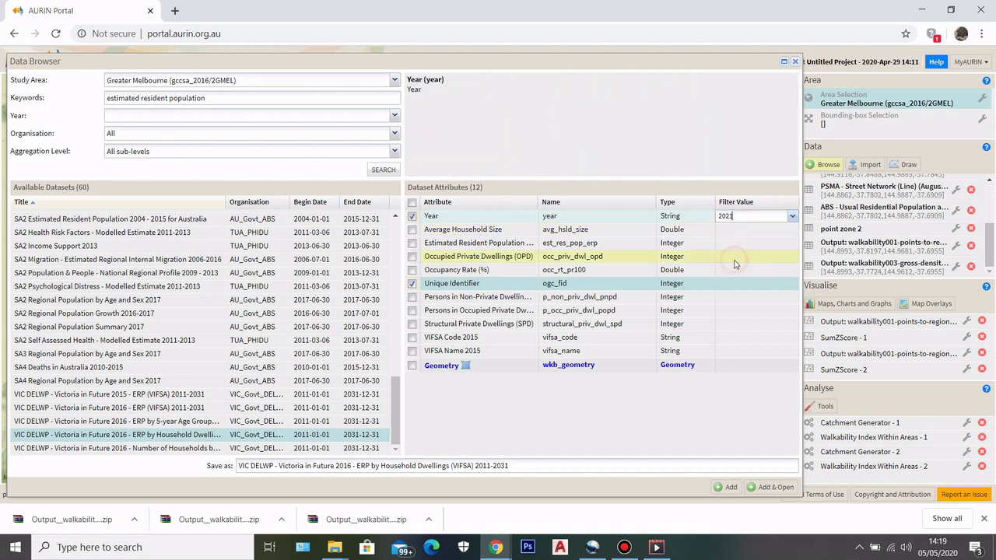
pyautogui.click(412, 244)
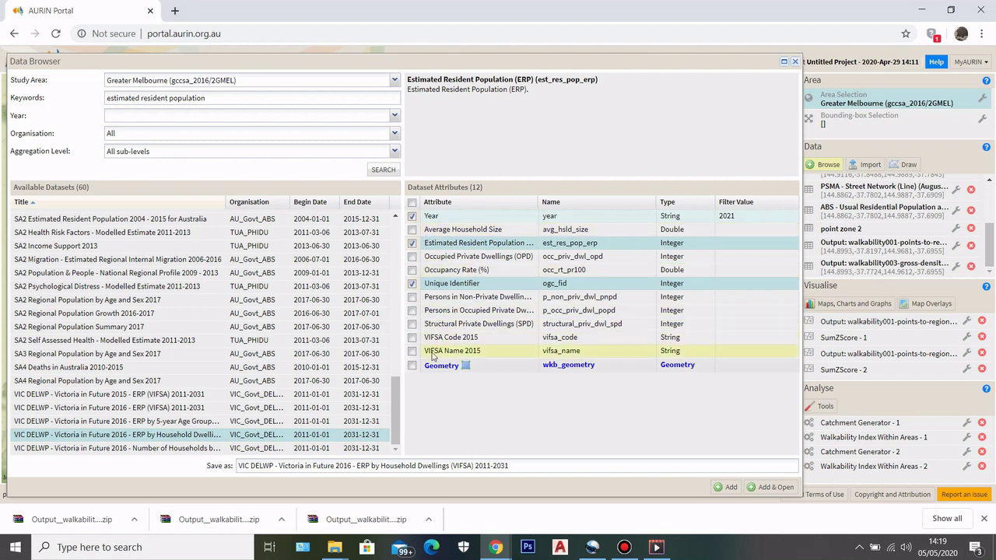
pyautogui.click(412, 365)
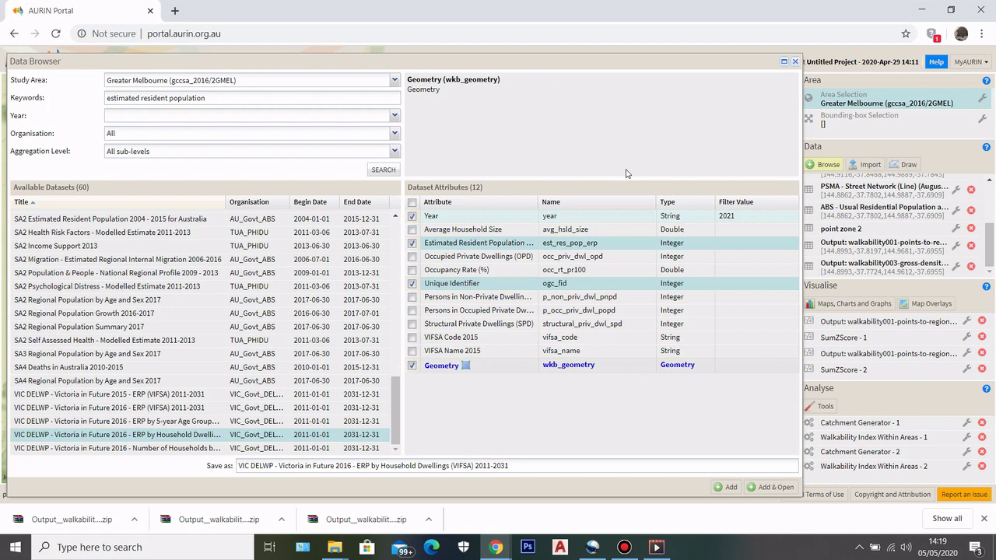
# - Add the filtered ERP by Household Dwellings dataset to the project and close the dataset browser
pyautogui.click(728, 488)
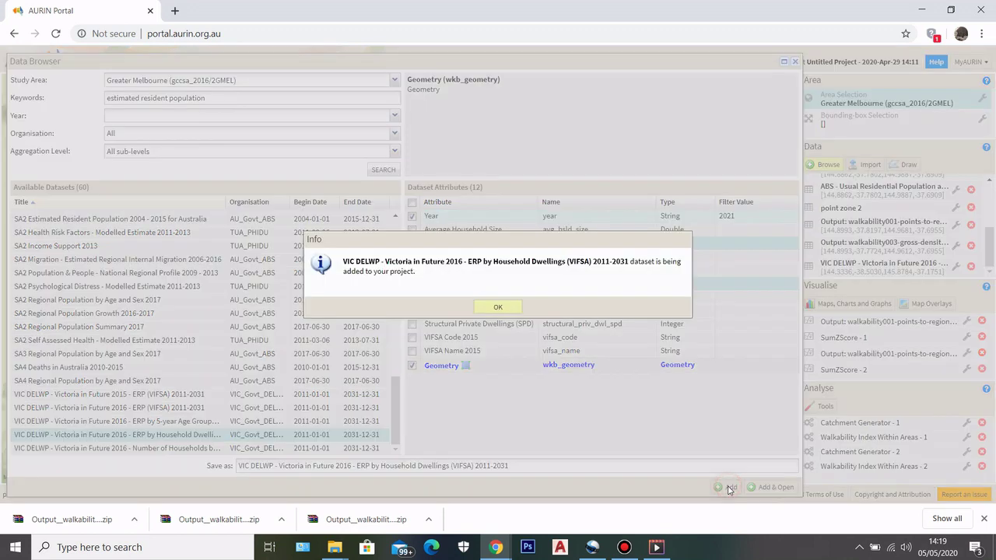
pyautogui.click(521, 309)
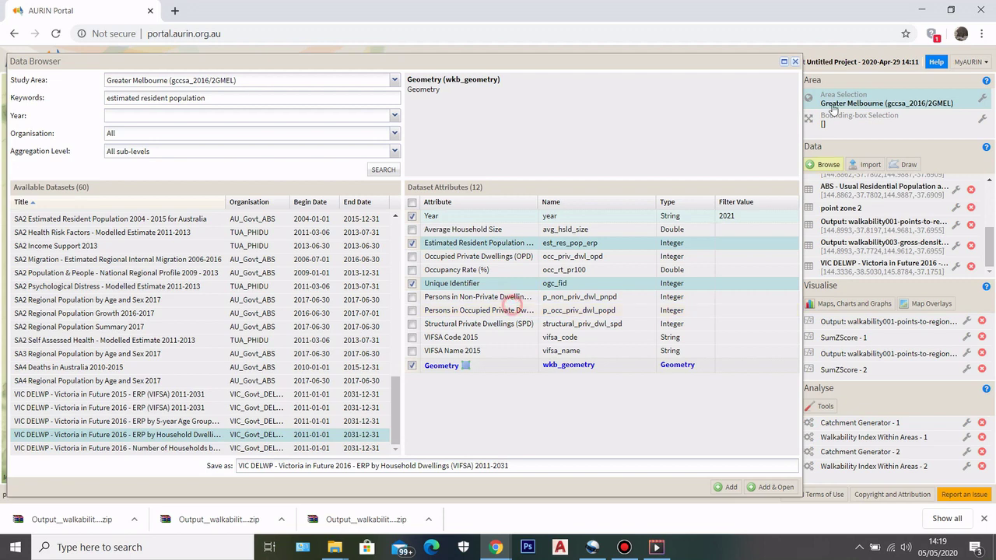
pyautogui.click(794, 60)
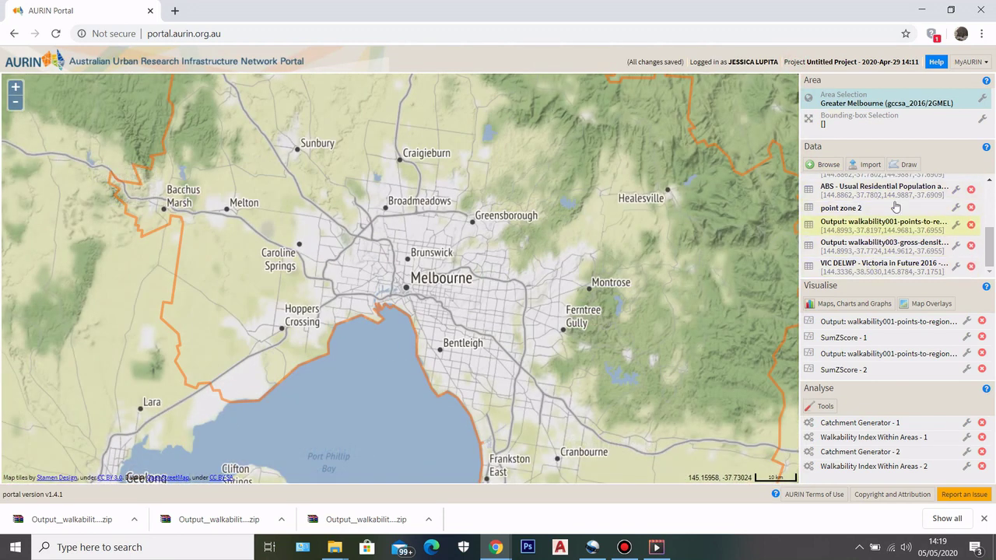
# - Display the VIC DELWP - Victoria in Future 2016 - ERP by Household Dwellings dataset on the map with the default styling
pyautogui.scroll(-1, 463, 239)
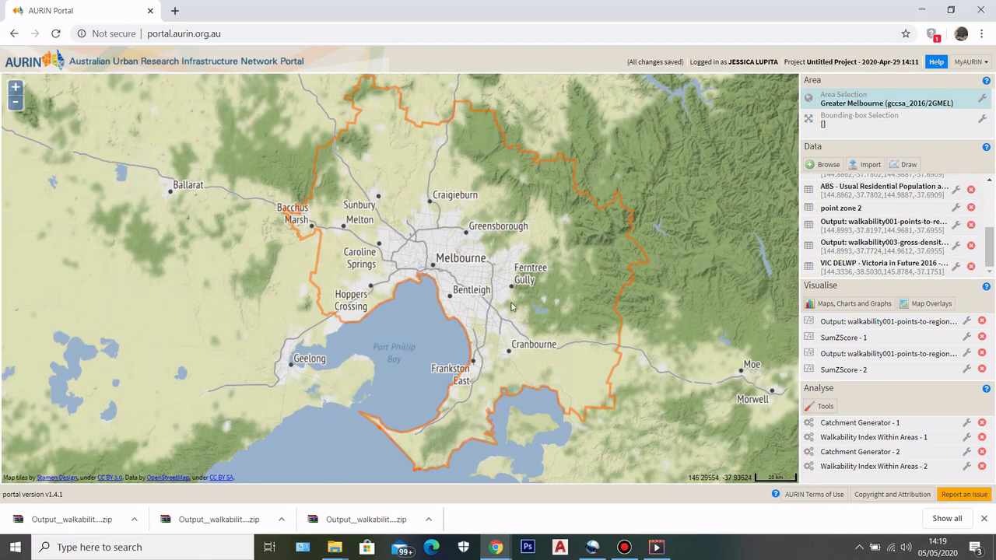
pyautogui.scroll(1, 431, 201)
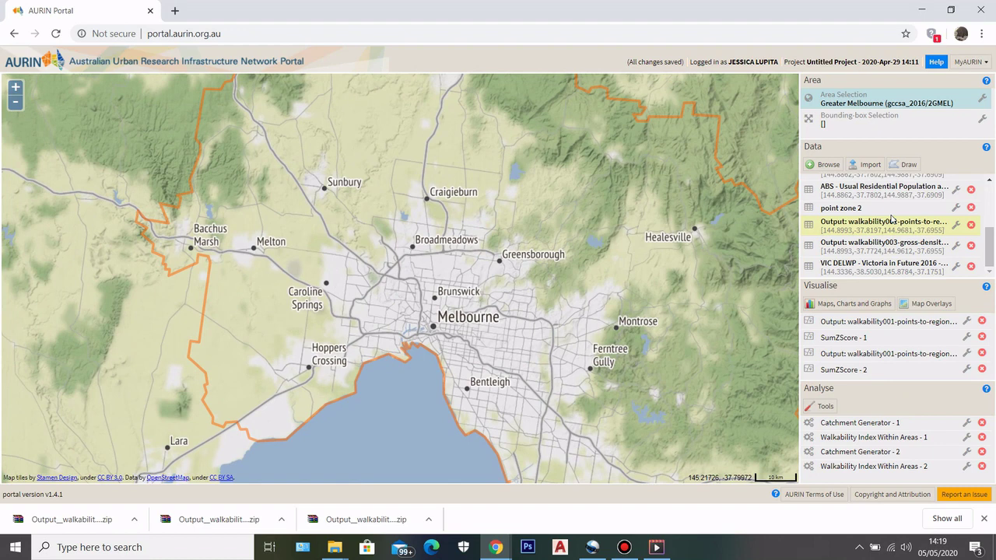
pyautogui.moveTo(442, 185); pyautogui.dragTo(452, 200)
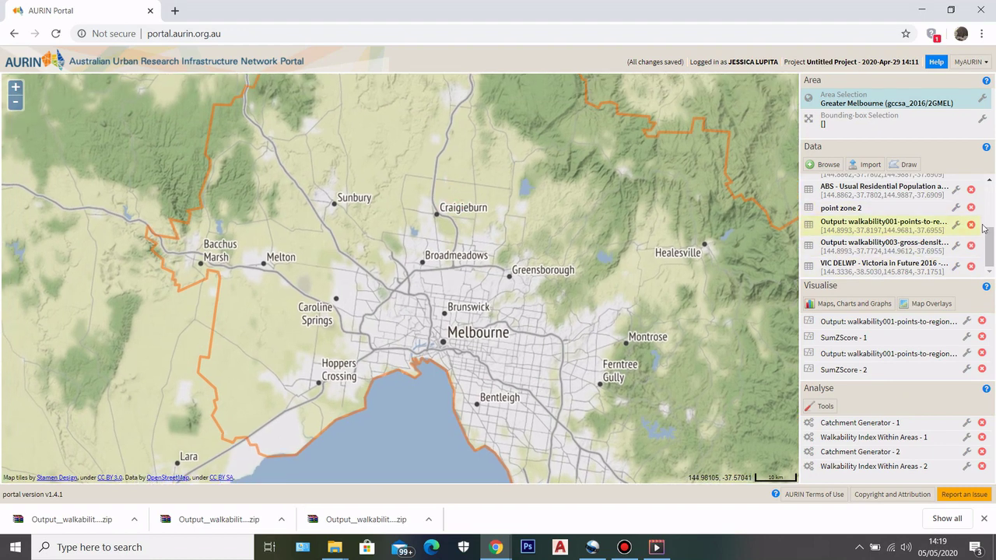
pyautogui.click(955, 267)
pyautogui.click(956, 268)
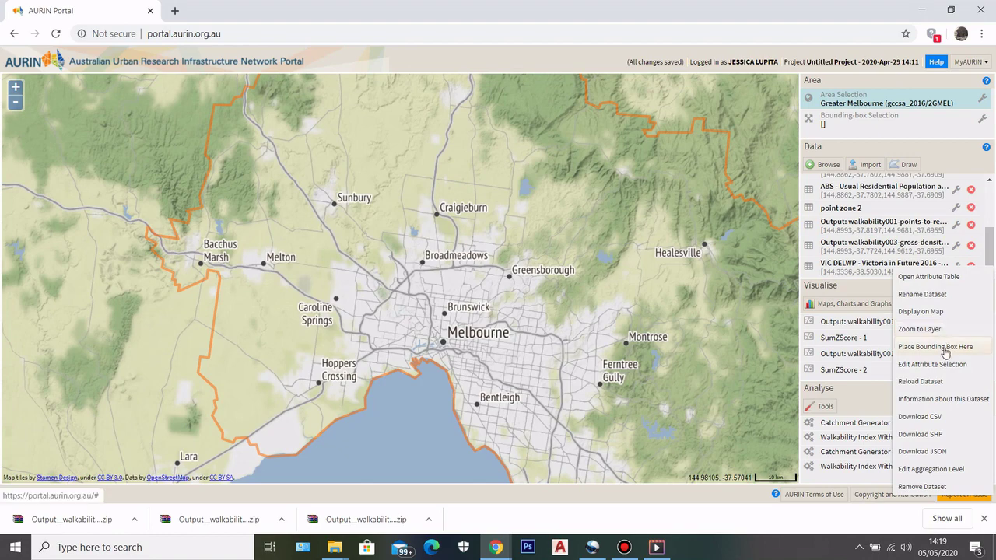
pyautogui.click(937, 313)
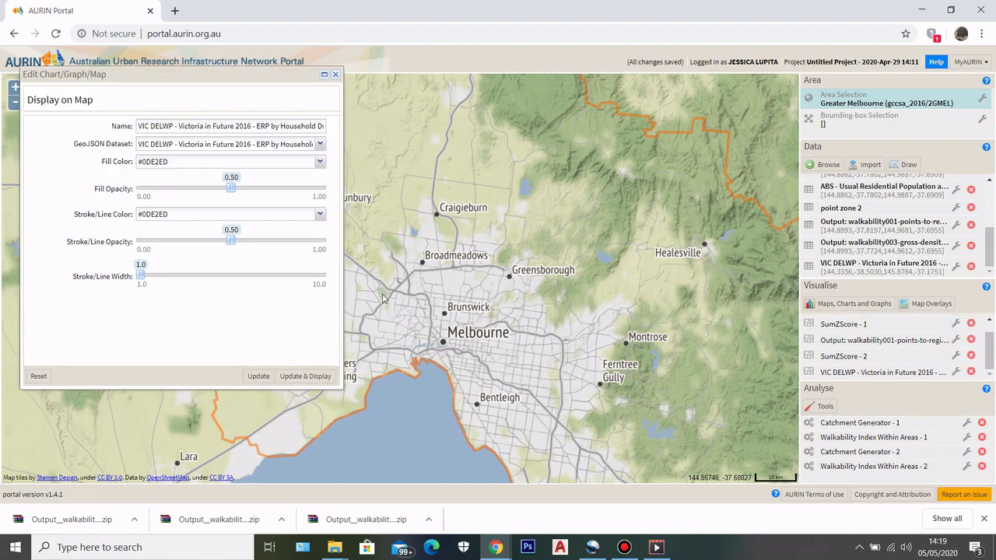
pyautogui.click(290, 375)
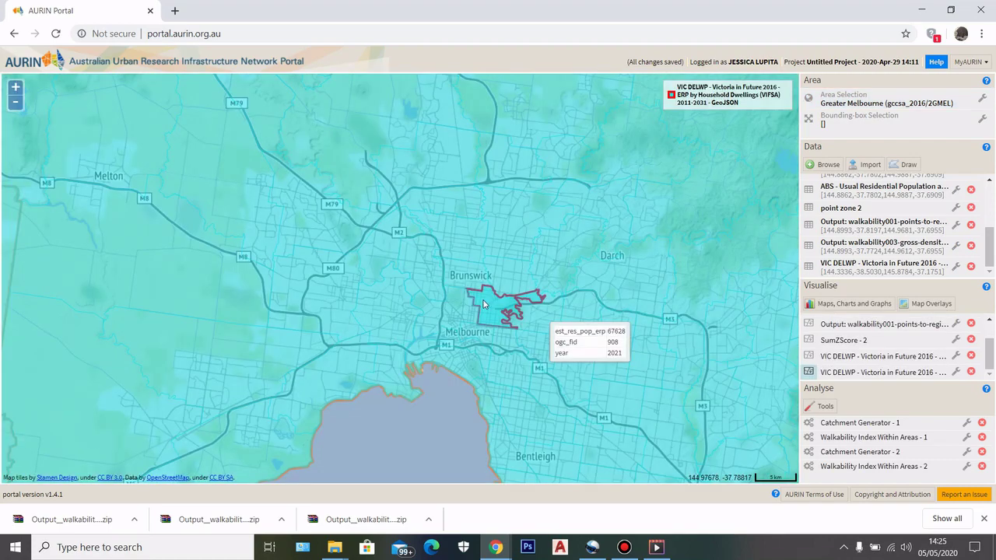
# - Examine the population layer across Greater Melbourne and download the VIC DELWP ERP by Household Dwellings dataset in SHP format
pyautogui.scroll(-1, 483, 304)
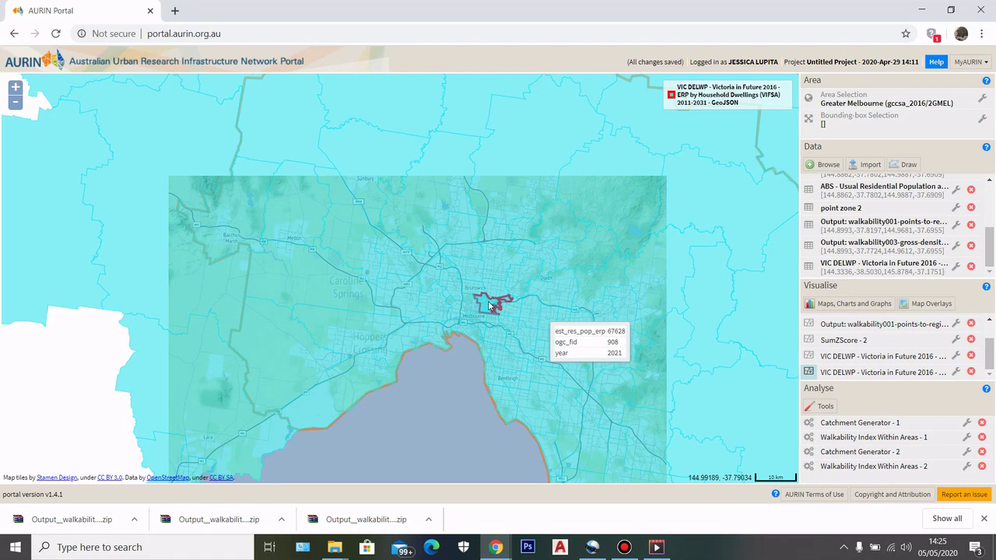
pyautogui.moveTo(455, 353); pyautogui.dragTo(475, 416)
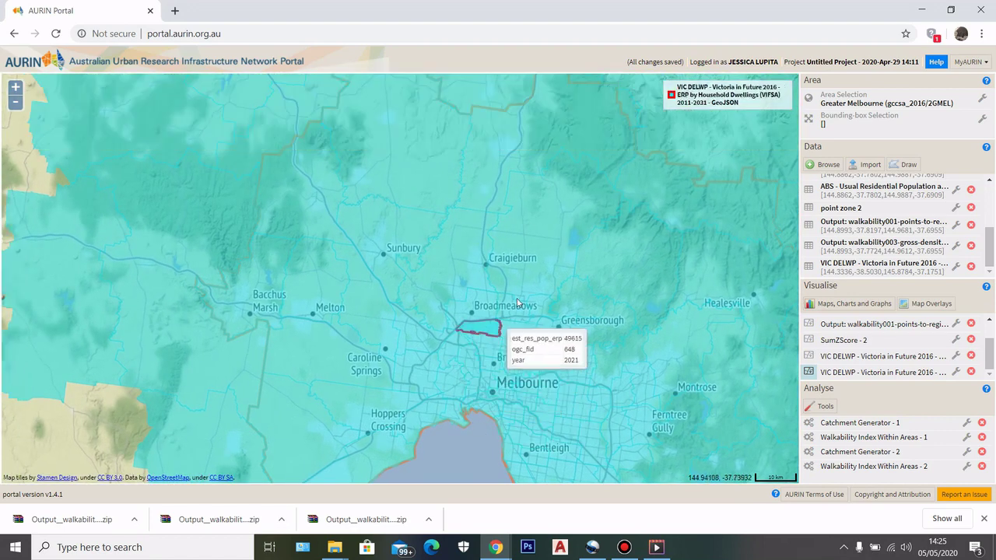
pyautogui.scroll(-1, 498, 310)
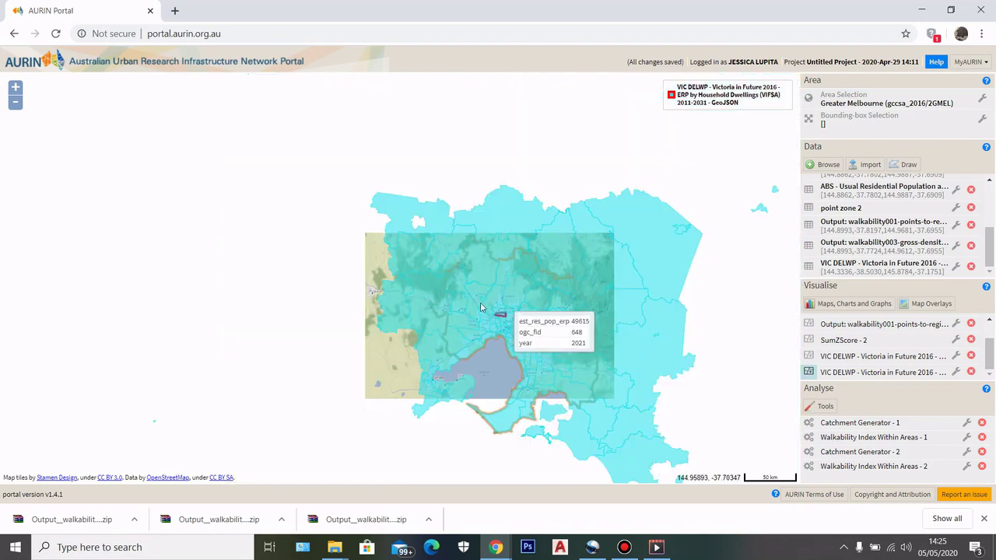
pyautogui.scroll(1, 462, 281)
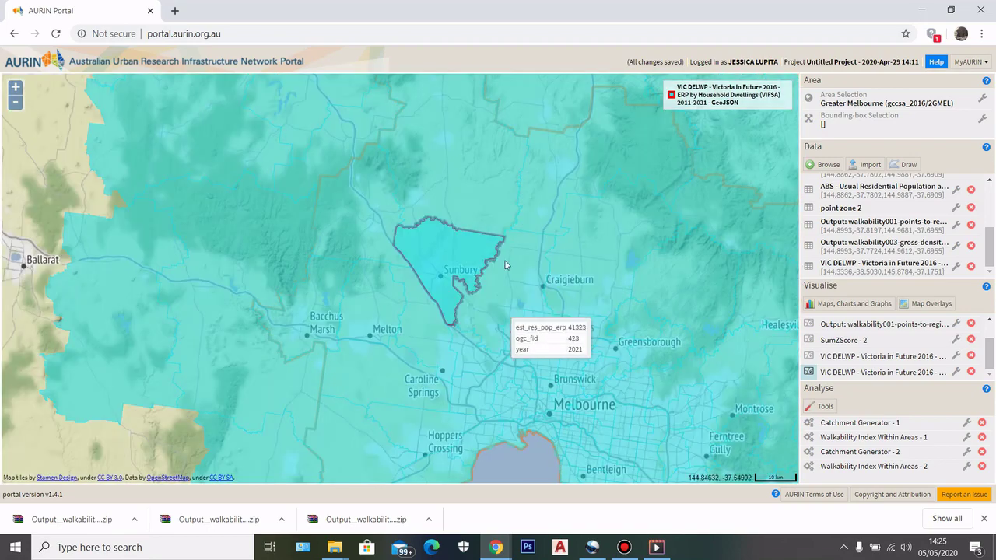
pyautogui.moveTo(497, 448)
pyautogui.mouseDown()
pyautogui.moveTo(502, 455)
pyautogui.moveTo(432, 311)
pyautogui.mouseUp()
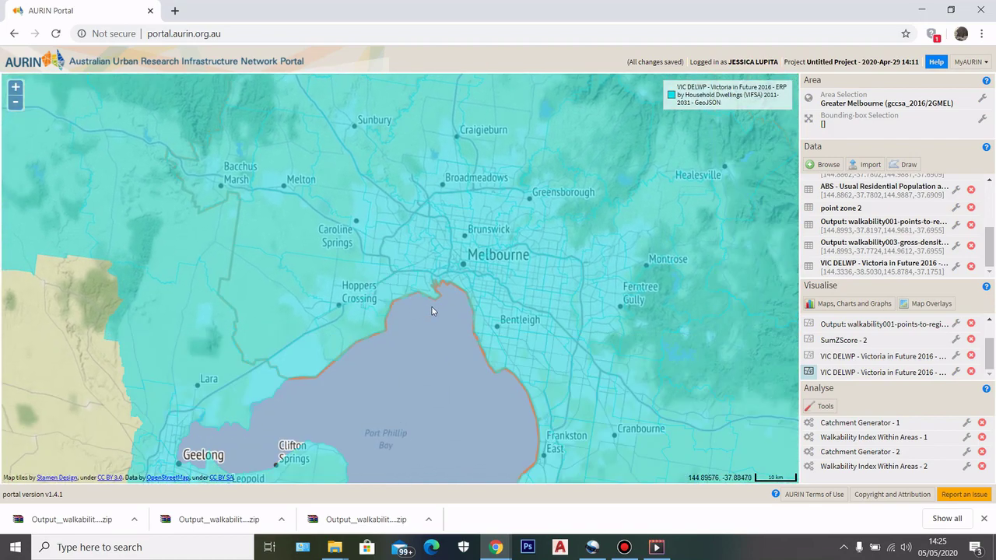
pyautogui.scroll(-2, 411, 294)
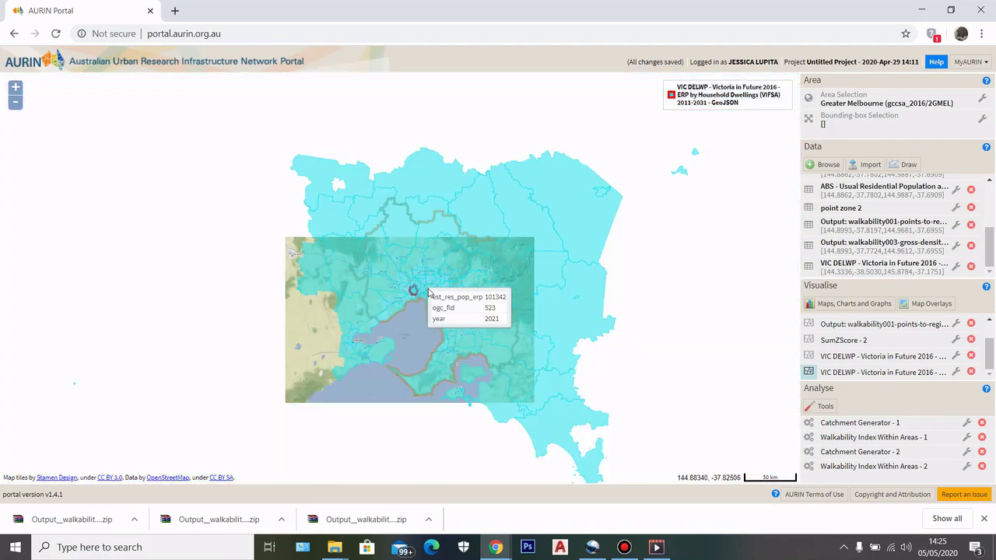
pyautogui.scroll(1, 430, 268)
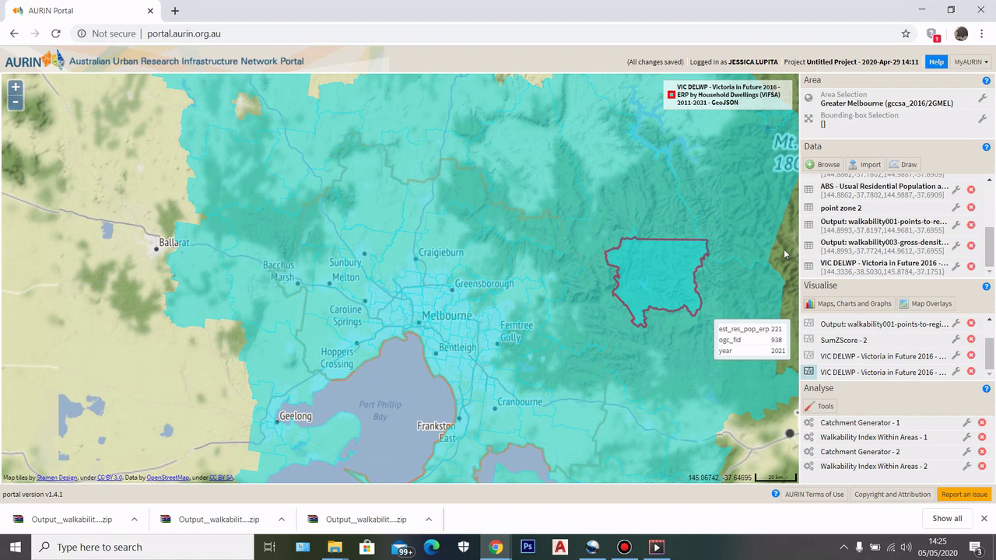
pyautogui.click(956, 267)
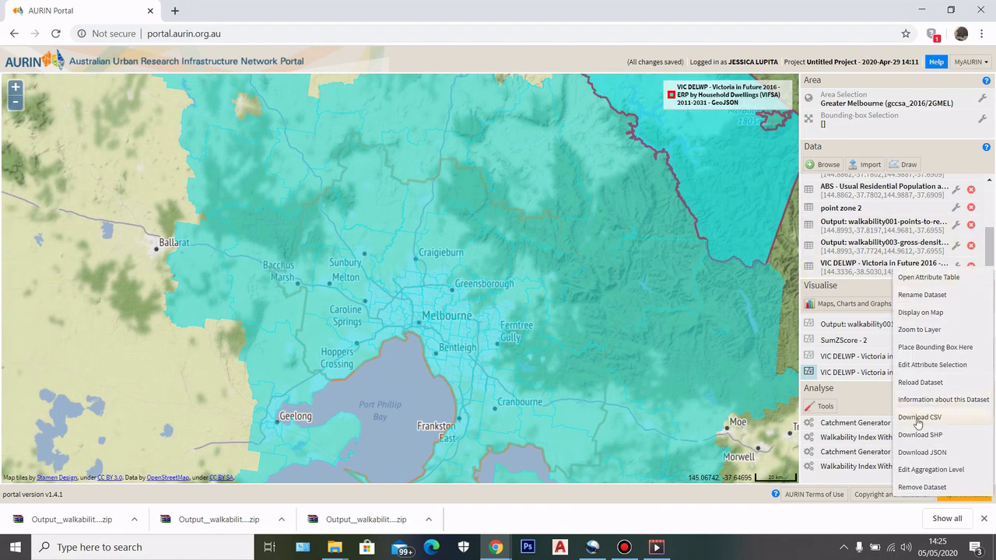
pyautogui.click(924, 438)
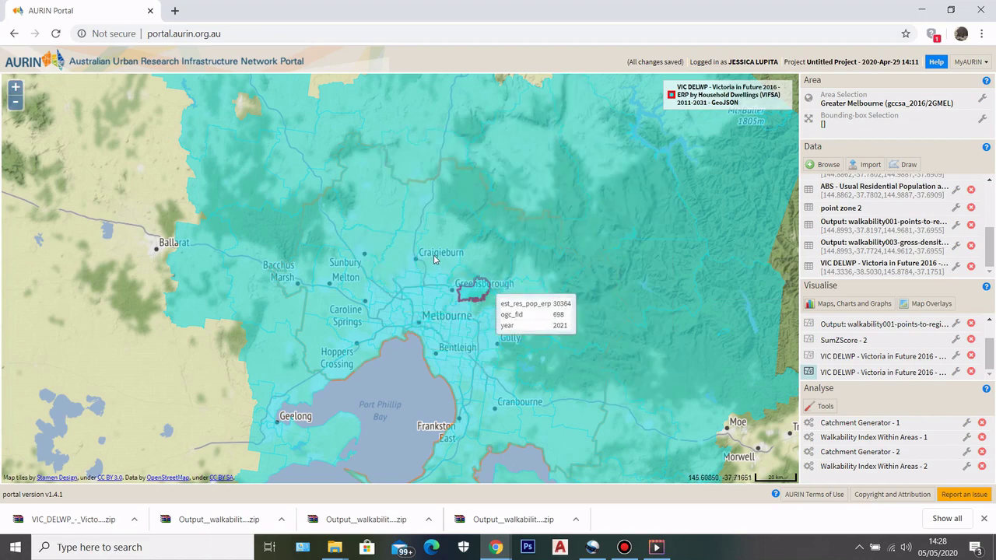
# - Open mapbox.com in a new browser tab and go to Mapbox Studio
pyautogui.click(177, 9)
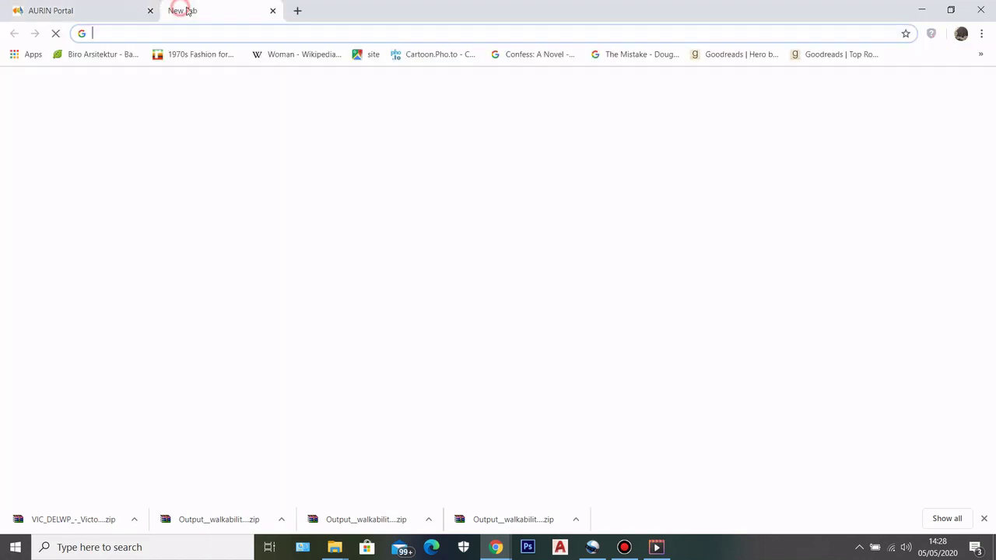
pyautogui.write('map')
pyautogui.press('Return')
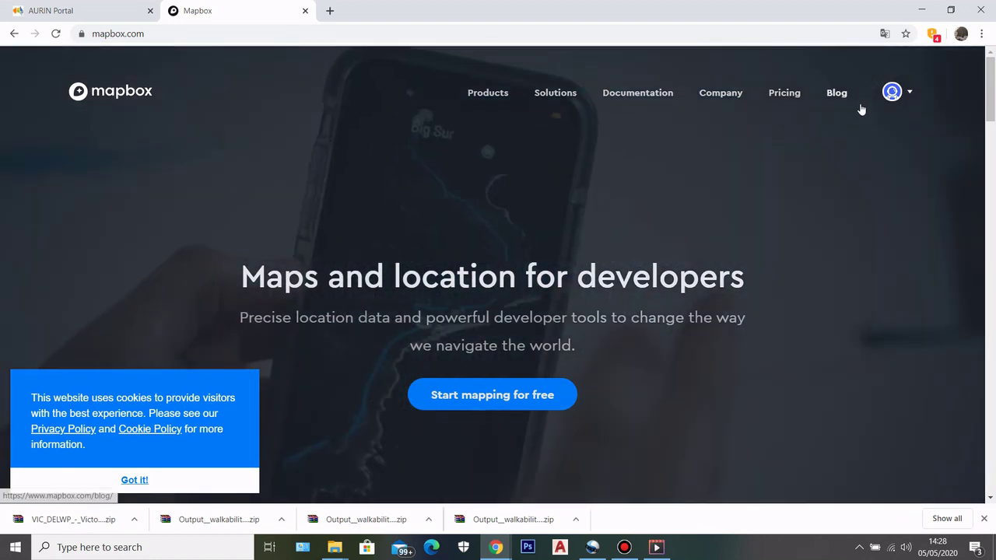
pyautogui.click(894, 93)
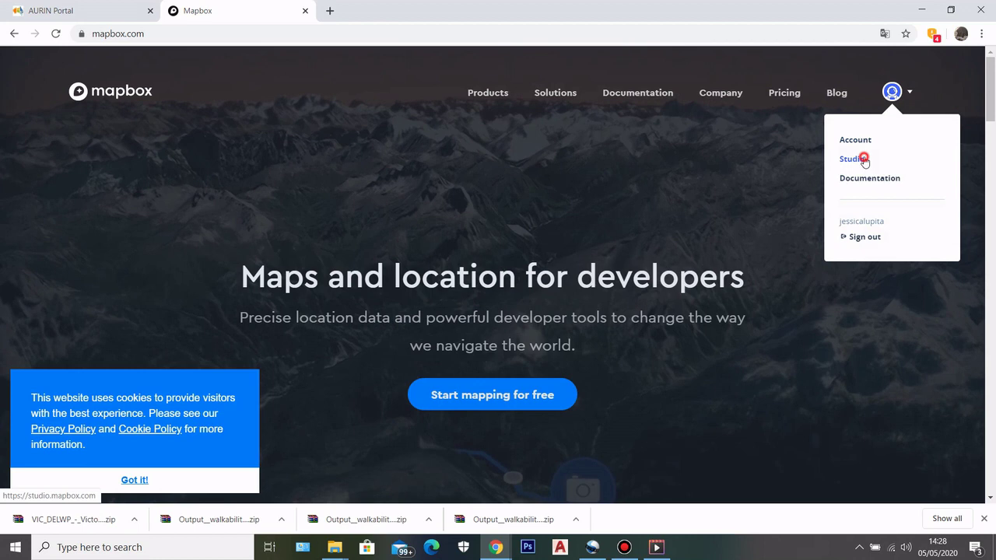
pyautogui.click(856, 160)
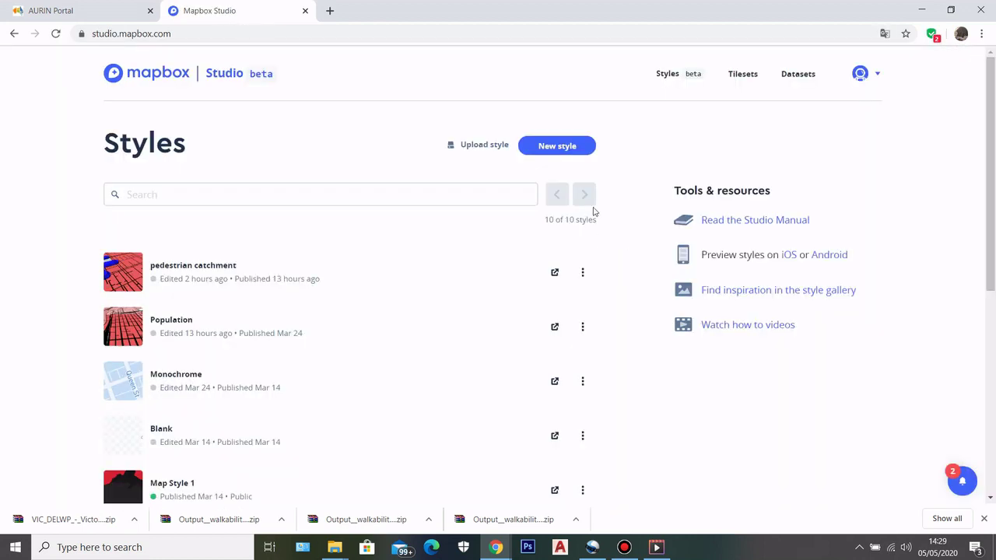
# - Upload Output__walkability003-gross-density_Apr-29_14_28.zip from the Downloads folder as a new tileset
pyautogui.click(741, 76)
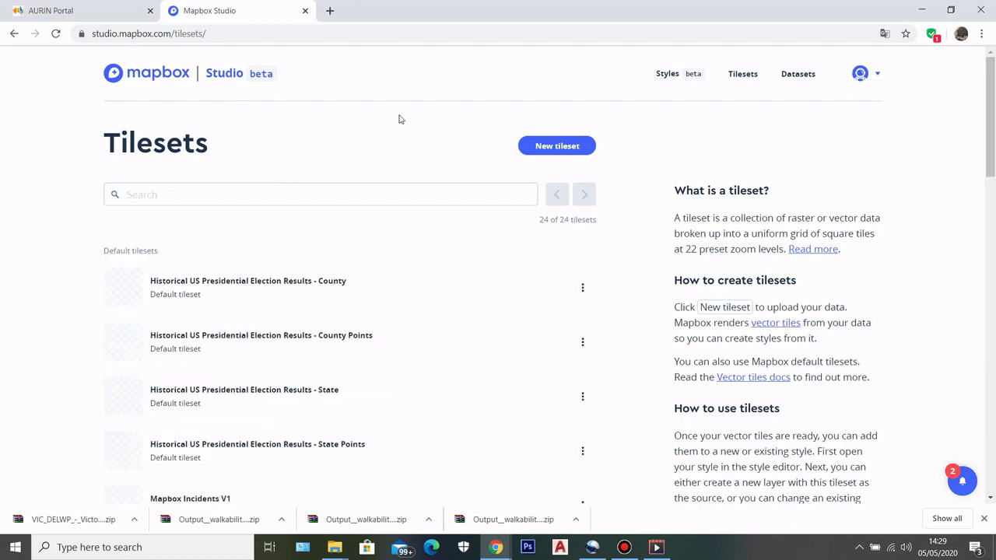
pyautogui.click(538, 149)
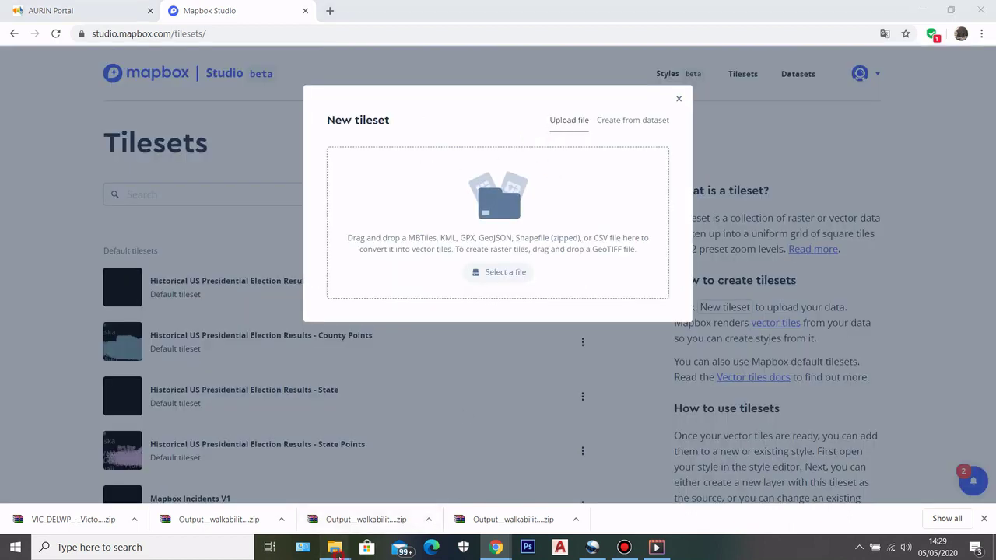
pyautogui.moveTo(334, 545)
pyautogui.click(381, 489)
pyautogui.moveTo(680, 73); pyautogui.dragTo(229, 95)
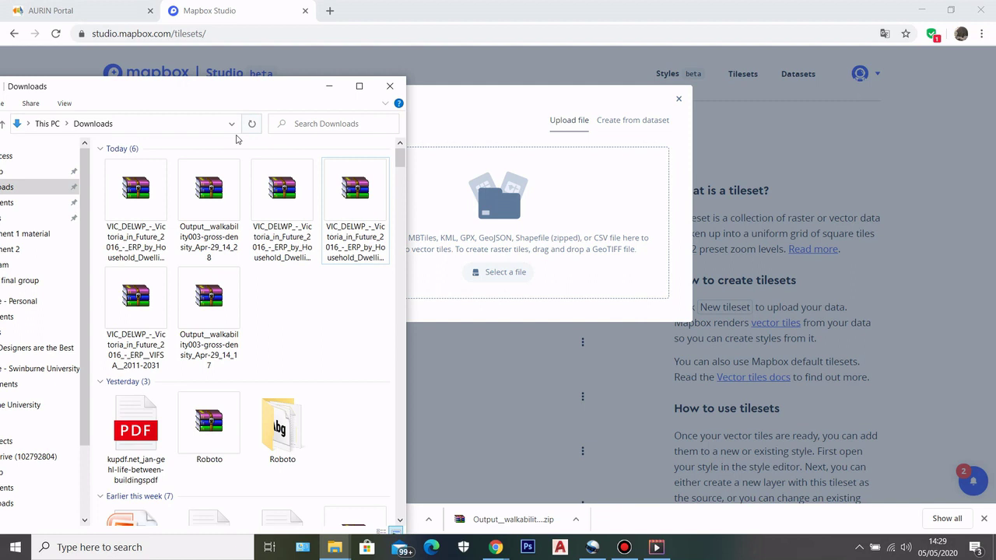
pyautogui.click(208, 191)
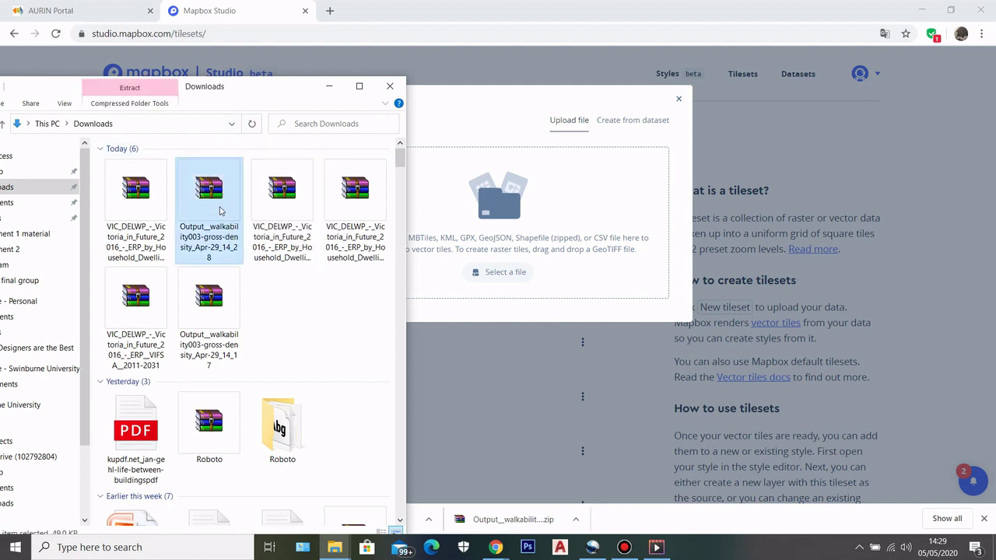
pyautogui.moveTo(220, 213); pyautogui.dragTo(518, 243)
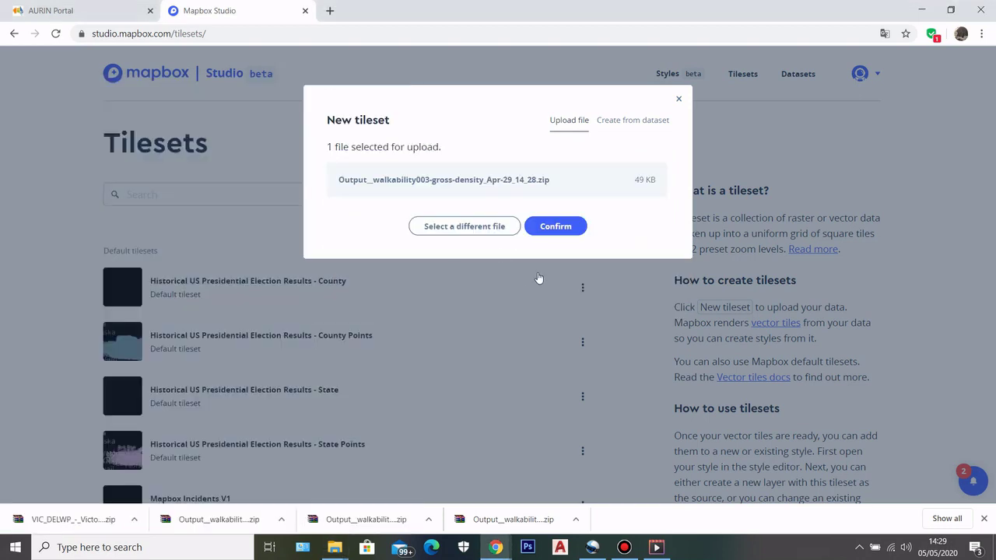
pyautogui.click(546, 227)
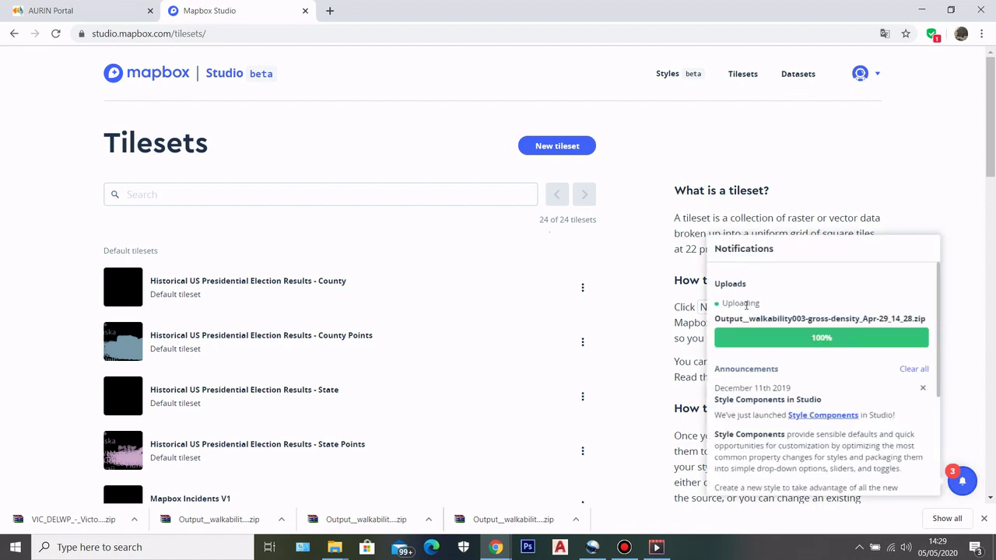
# - Upload VIC_DELWP_-_Victoria_in_Future_2016_-_ERP_by_Household_Dwellings__VIFSA__2011-2031 (2).zip as another new tileset and return to the tileset list
pyautogui.click(555, 147)
pyautogui.moveTo(335, 547)
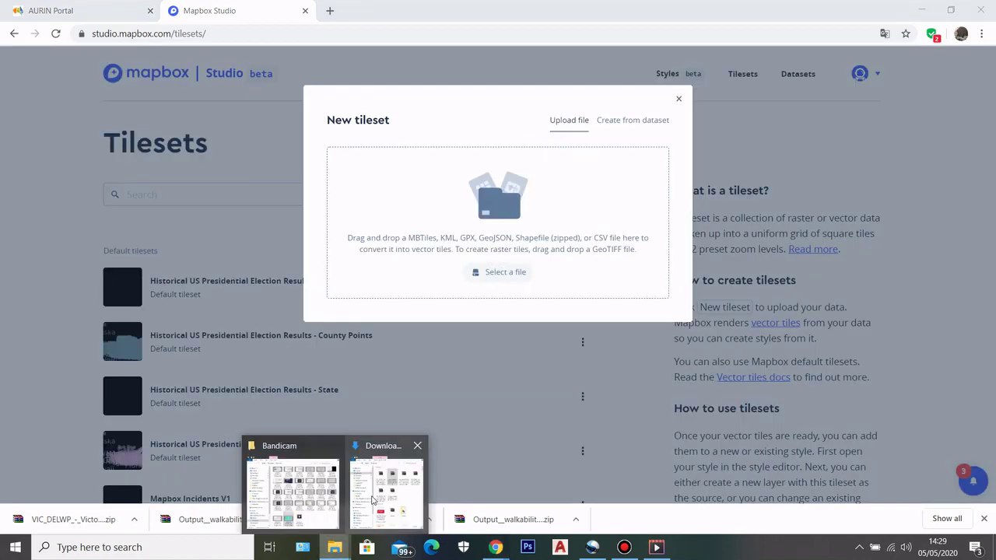
pyautogui.click(371, 495)
pyautogui.moveTo(124, 191); pyautogui.dragTo(505, 233)
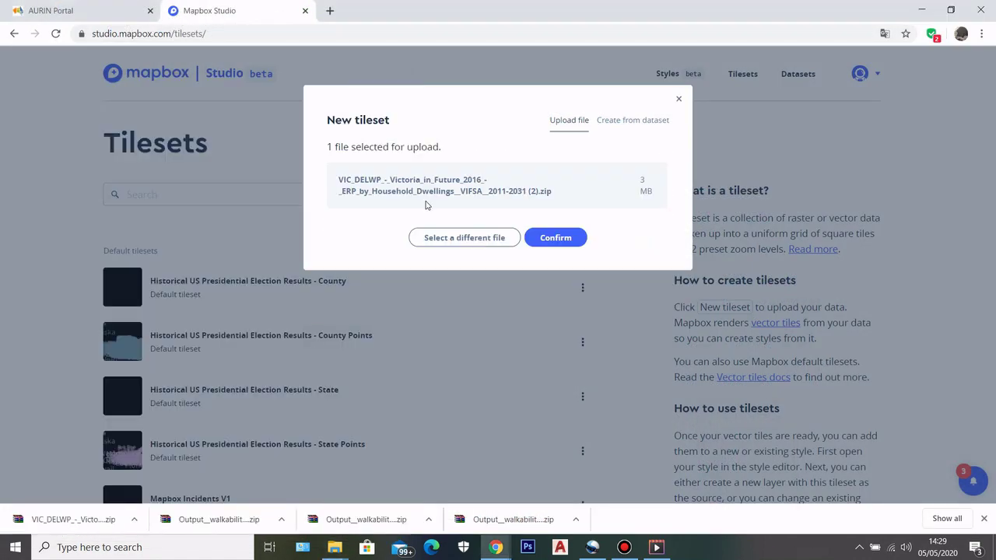
pyautogui.click(579, 237)
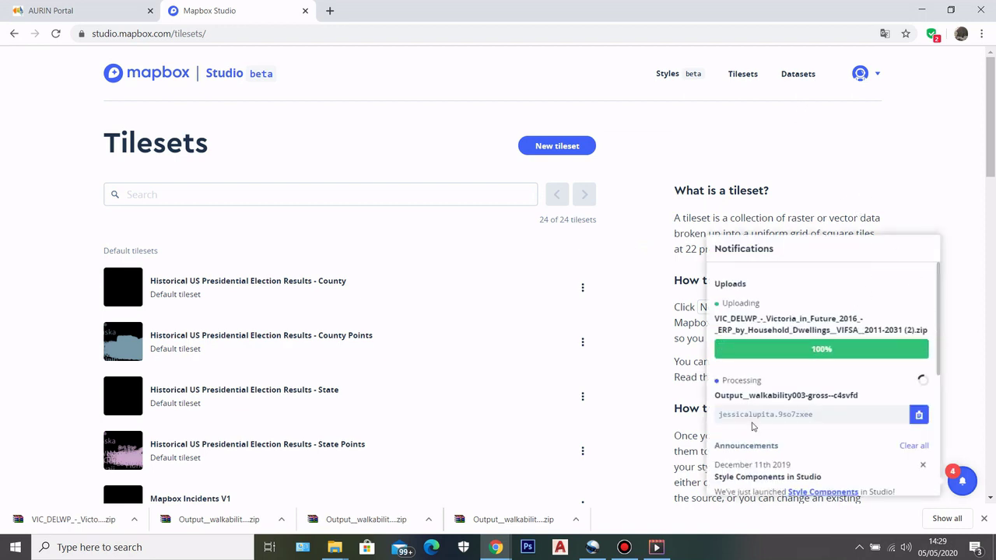
pyautogui.click(742, 74)
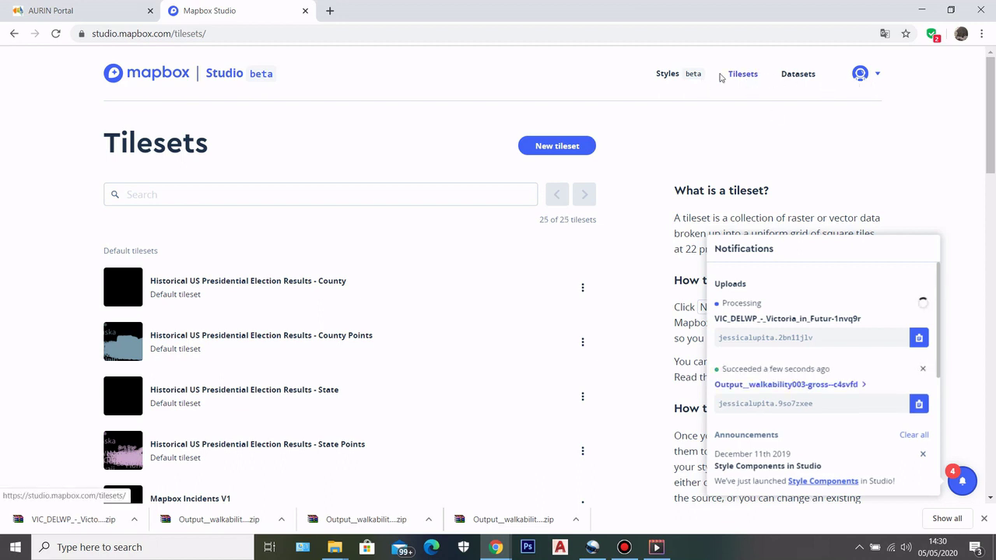
# - Create a new map style in Mapbox Studio from the Blank template
pyautogui.click(665, 73)
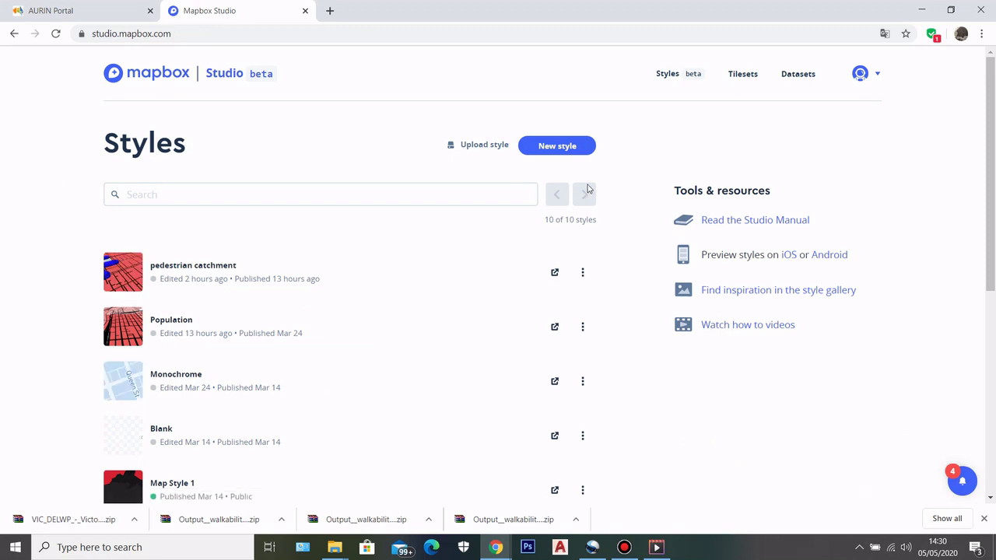
pyautogui.click(584, 154)
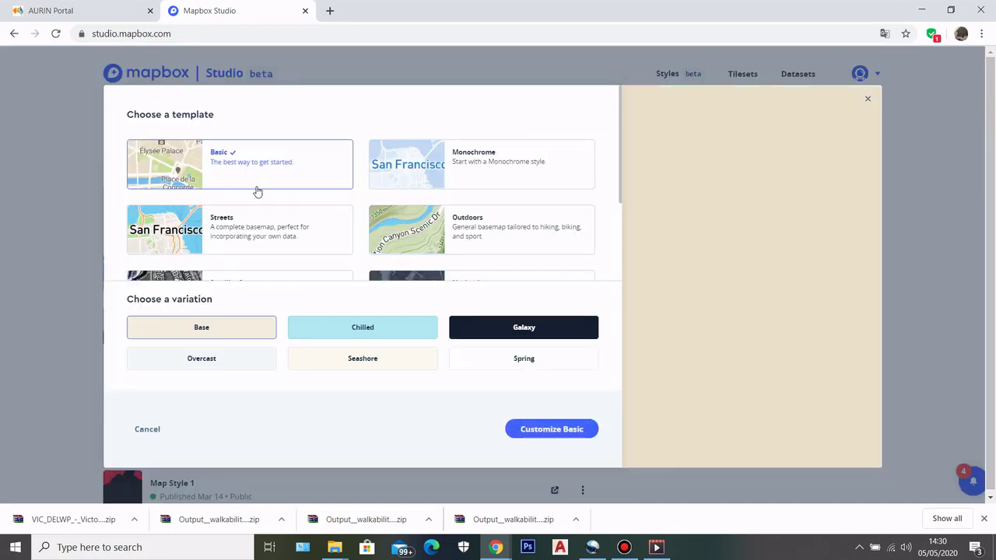
pyautogui.scroll(-1, 451, 160)
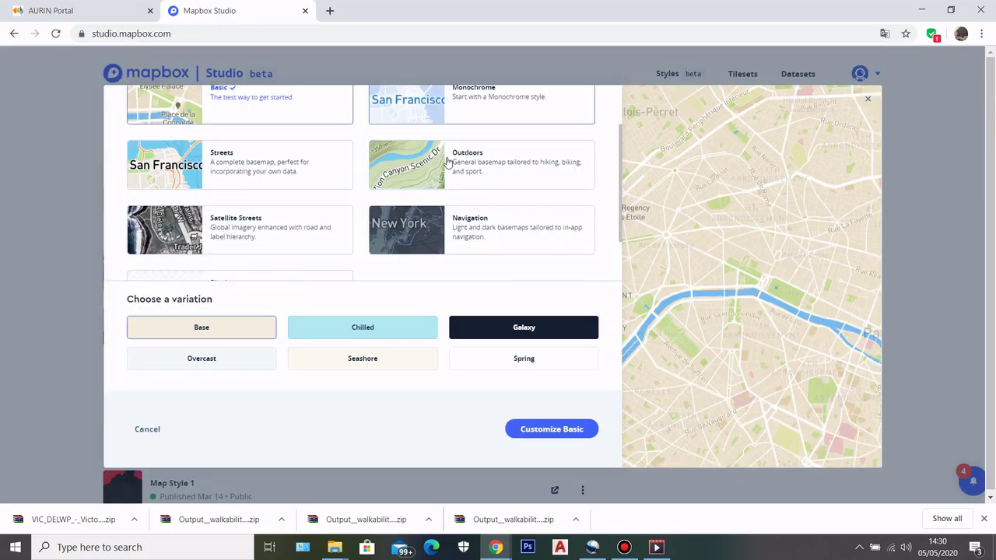
pyautogui.scroll(1, 407, 192)
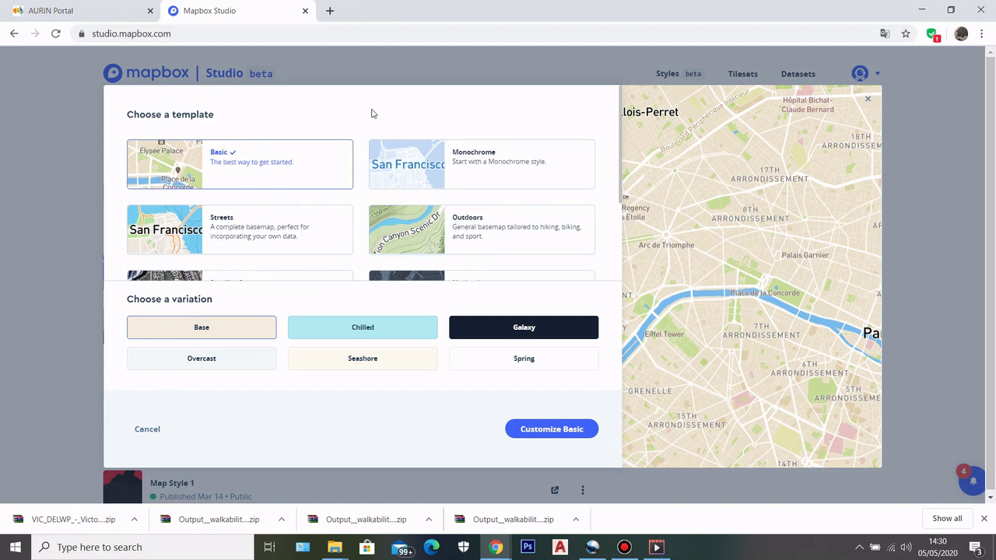
pyautogui.scroll(-2, 508, 171)
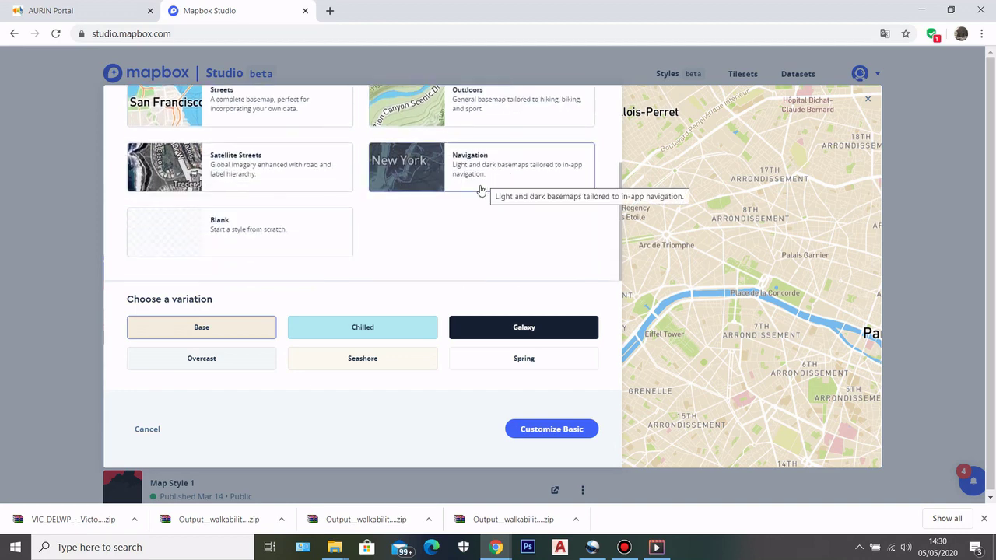
pyautogui.scroll(2, 489, 225)
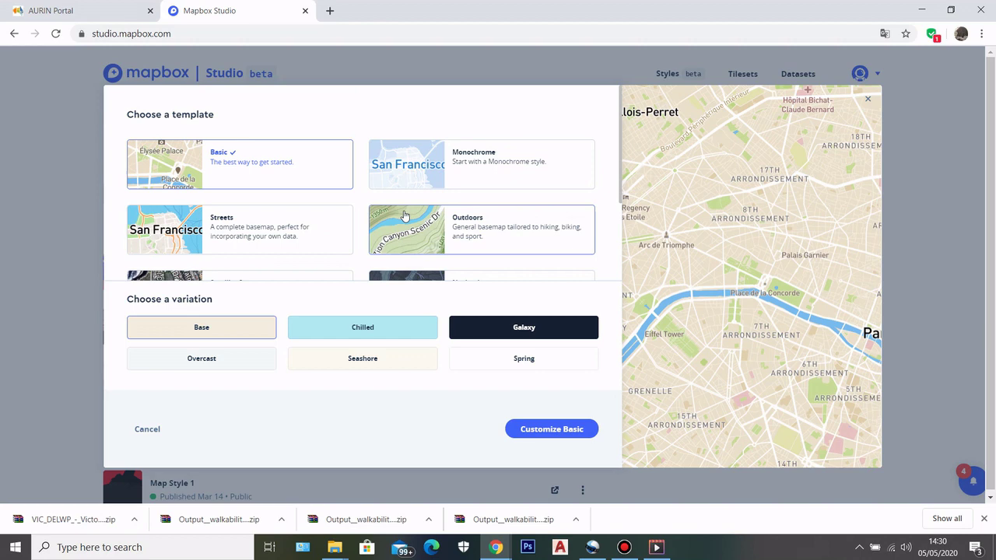
pyautogui.scroll(-2, 405, 214)
pyautogui.click(301, 238)
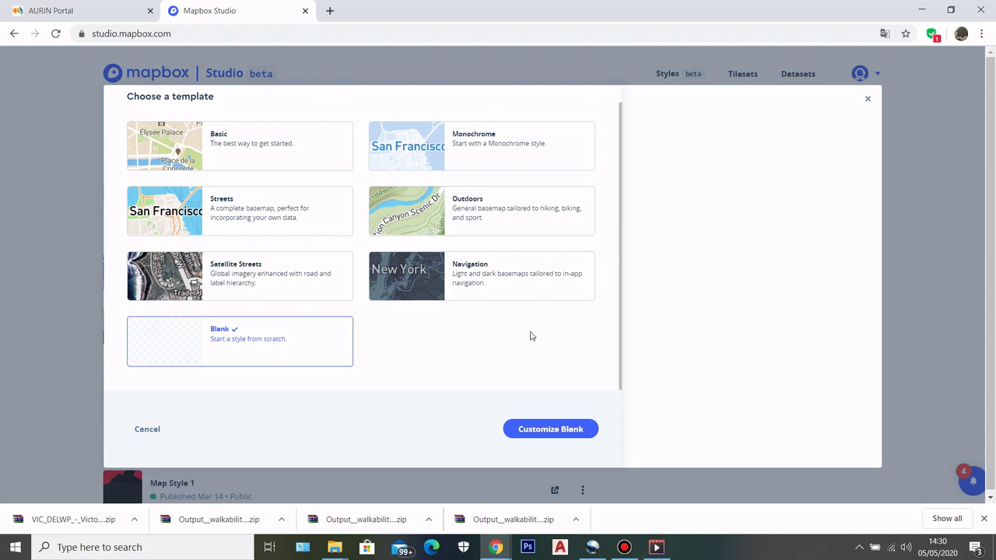
pyautogui.click(526, 428)
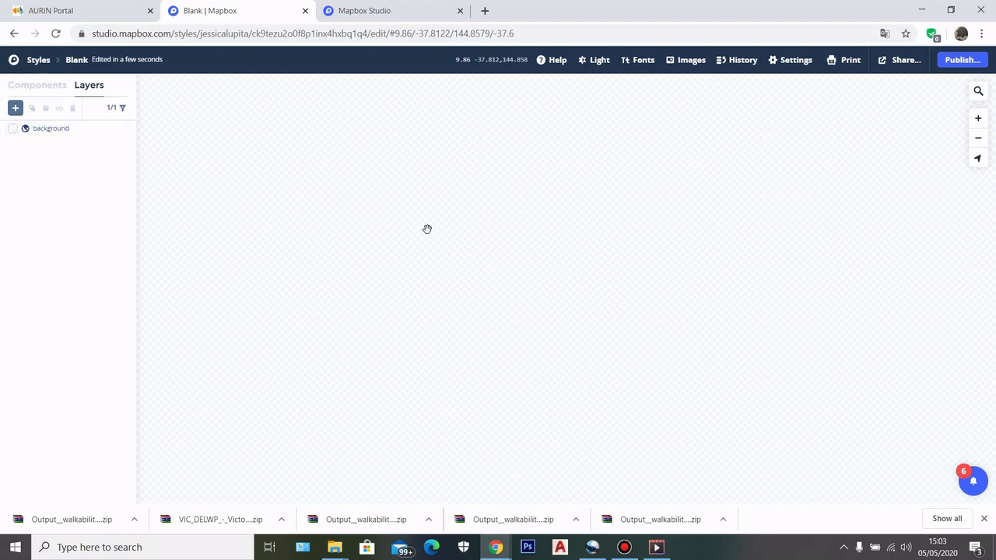
# - Add a new layer to the blank style using the water data from the Mapbox Streets v8 source
pyautogui.click(16, 109)
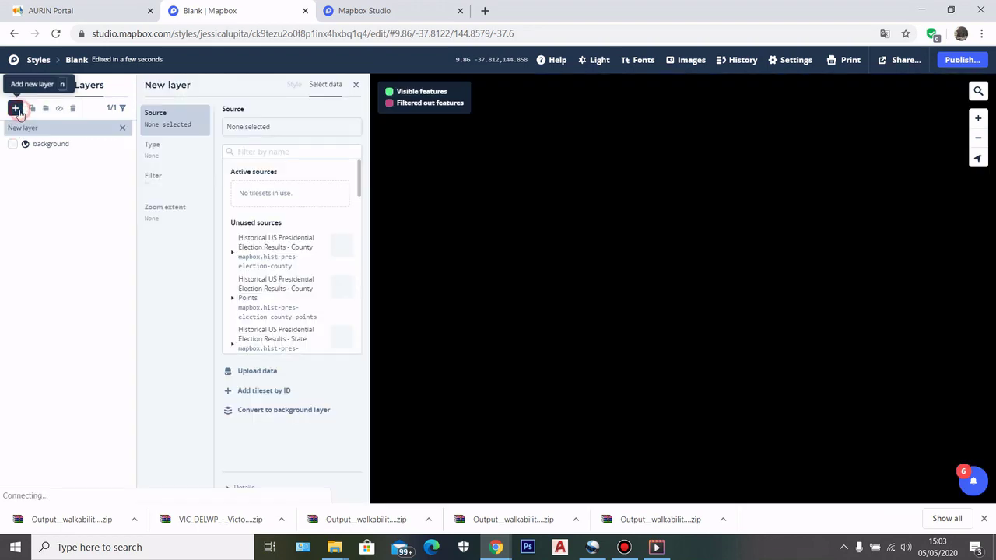
pyautogui.scroll(-2, 285, 244)
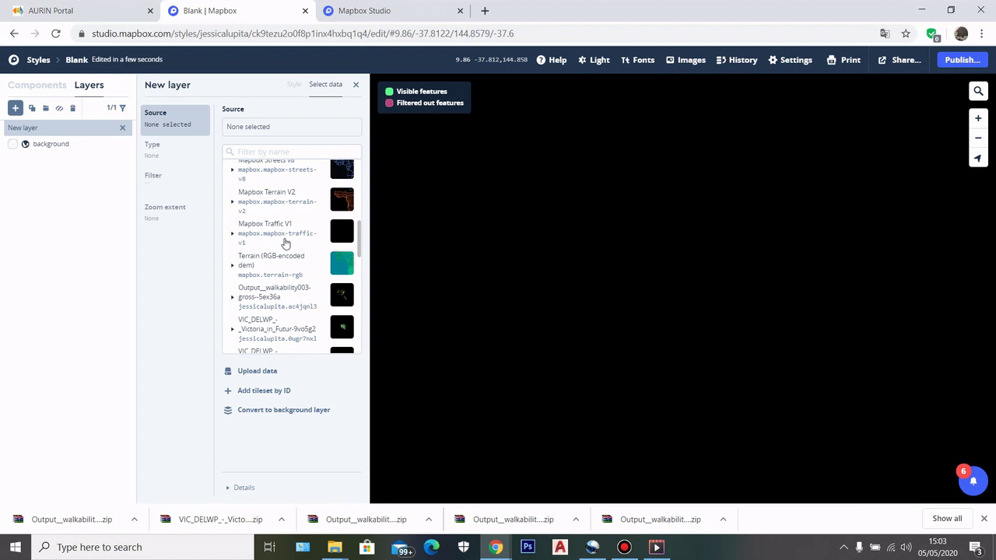
pyautogui.scroll(2, 285, 243)
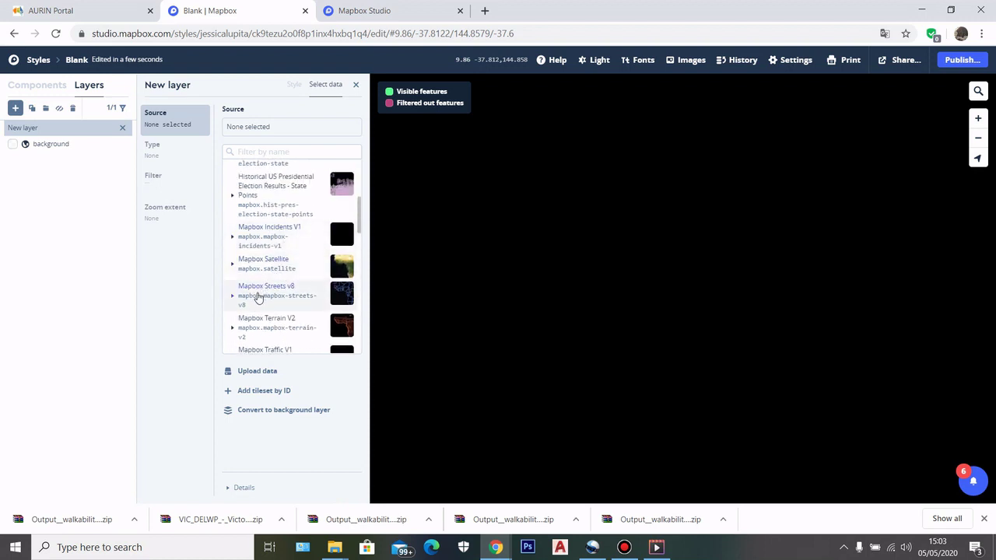
pyautogui.click(258, 298)
pyautogui.scroll(-2, 265, 280)
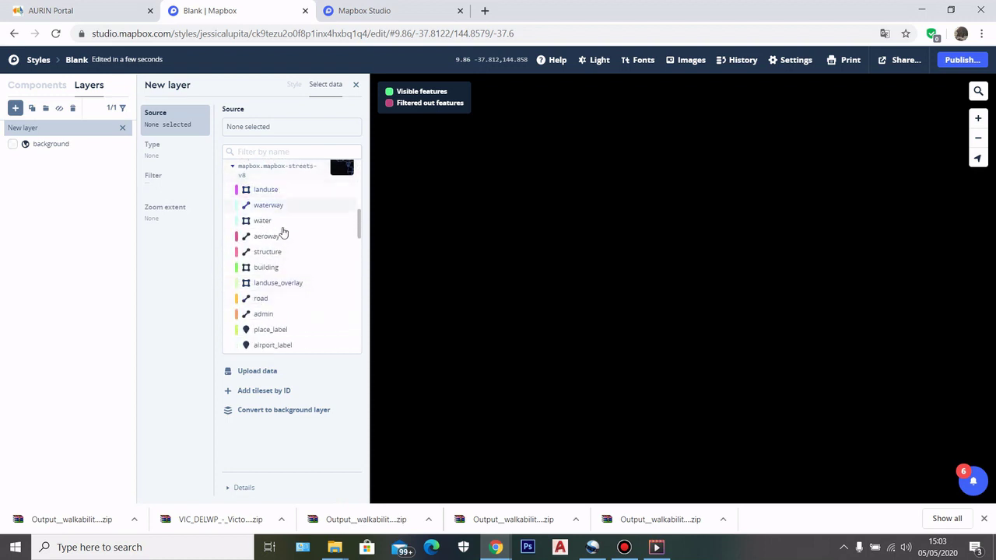
pyautogui.scroll(1, 280, 225)
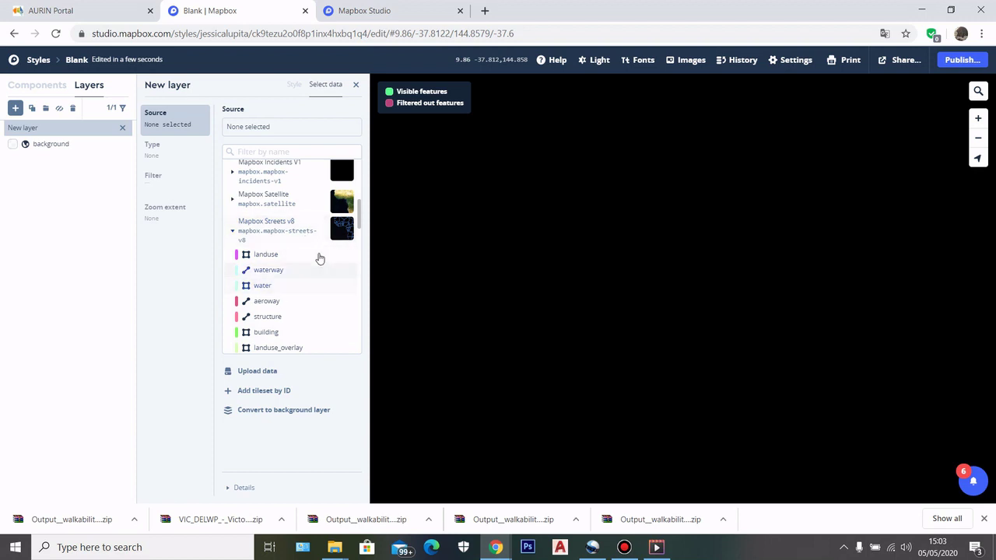
pyautogui.scroll(-1, 281, 286)
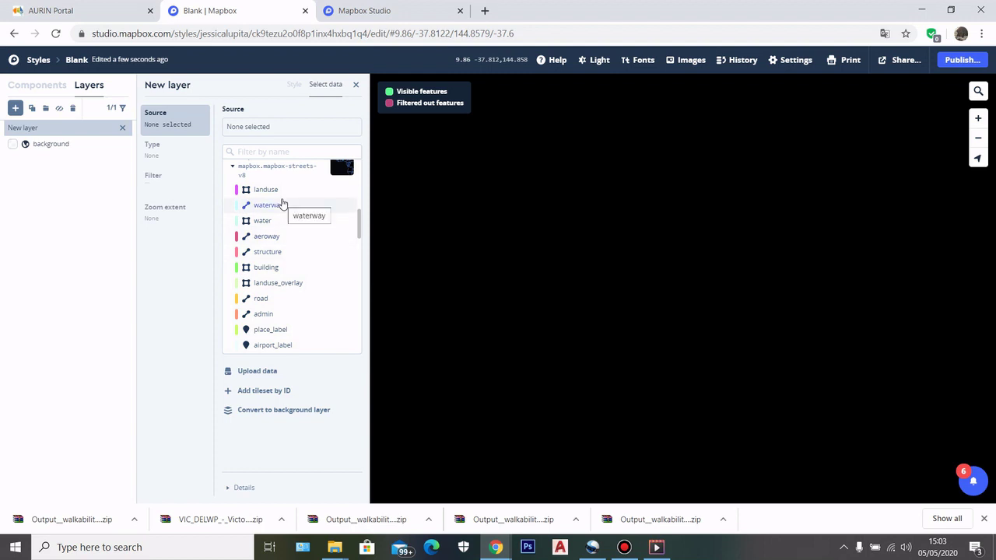
pyautogui.click(285, 222)
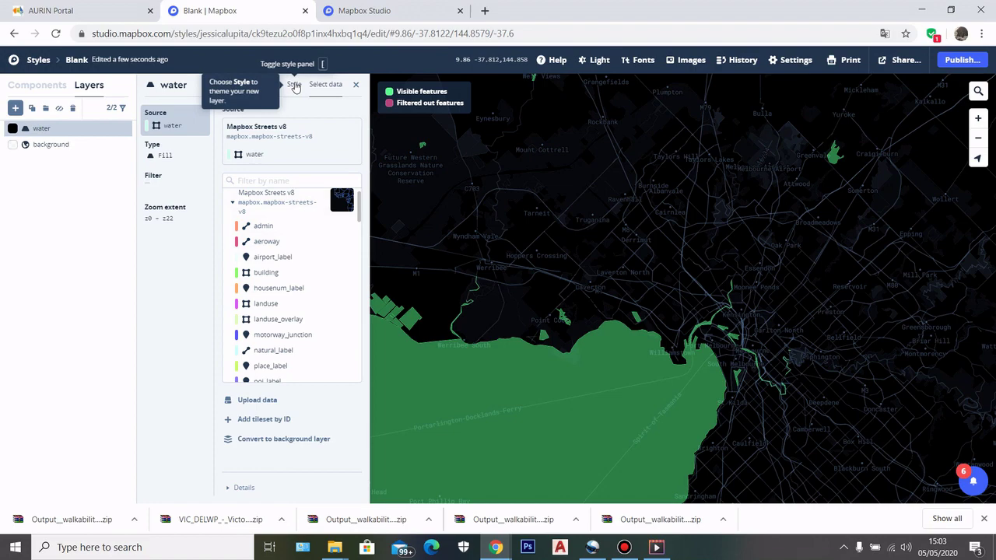
# - Set the water layer's fill color to light grey, #cccccc
pyautogui.click(294, 84)
pyautogui.scroll(-5, 483, 311)
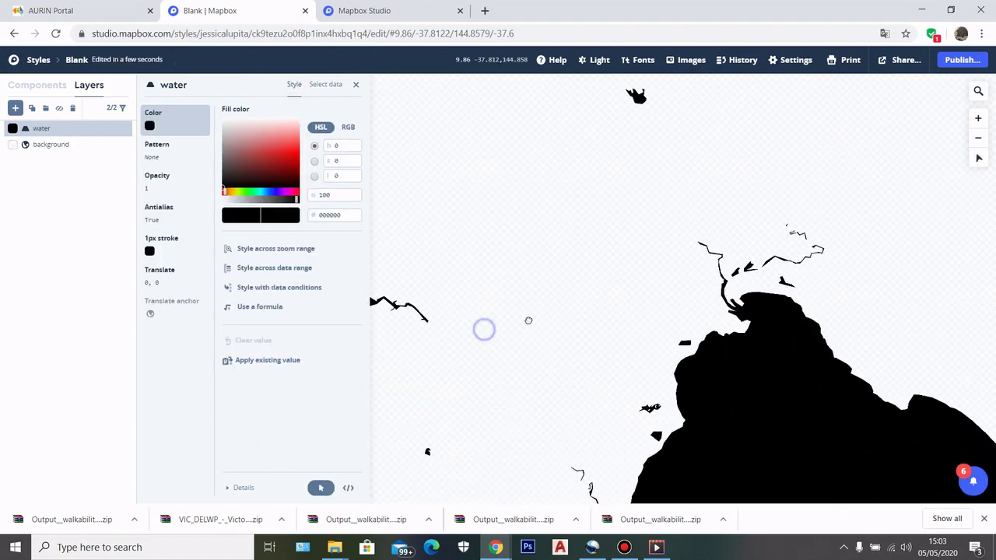
pyautogui.scroll(-4, 567, 268)
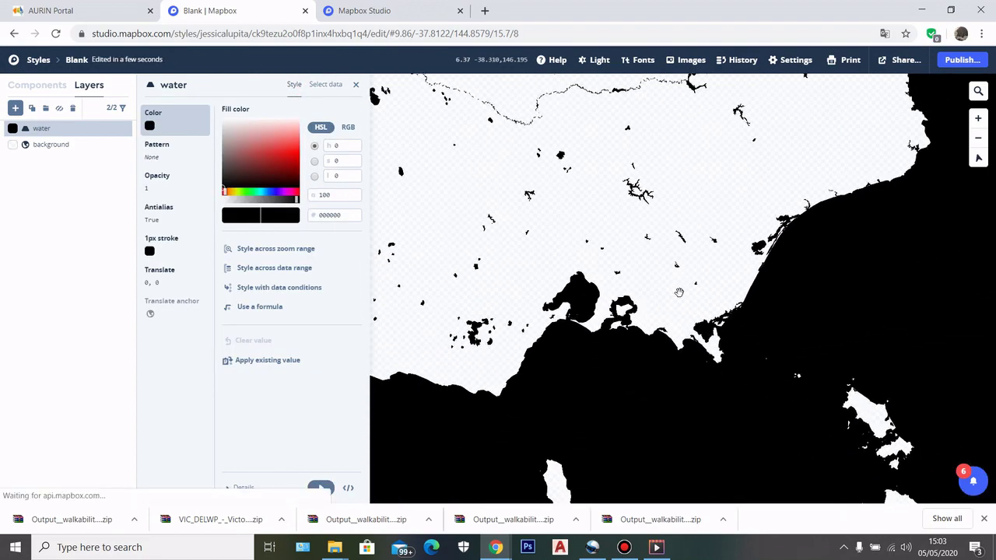
pyautogui.scroll(-3, 692, 306)
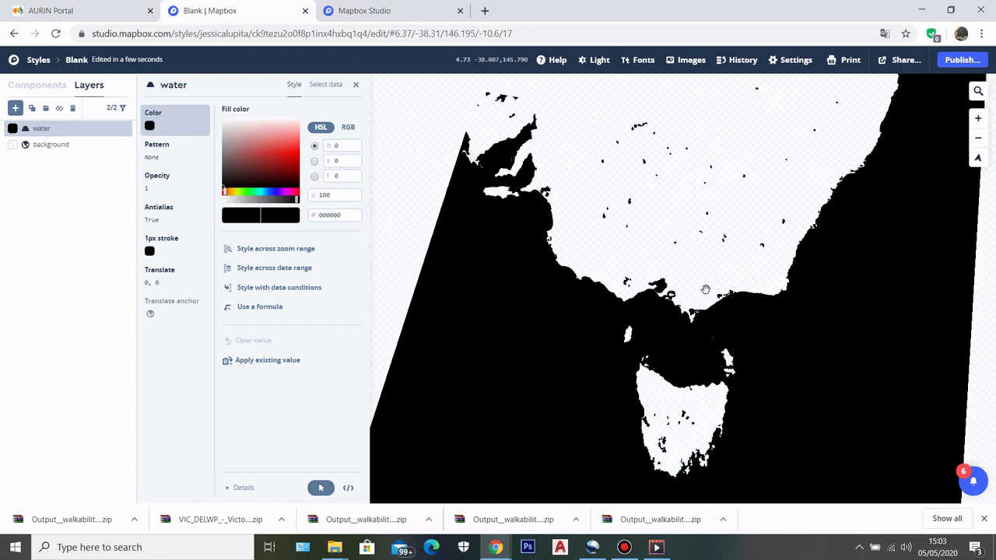
pyautogui.scroll(3, 629, 296)
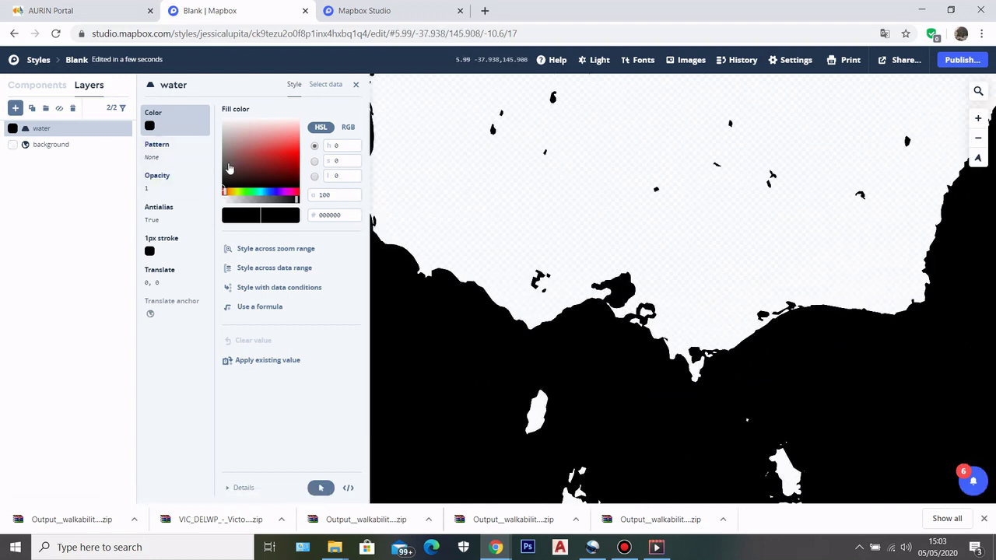
pyautogui.click(221, 144)
pyautogui.moveTo(226, 139); pyautogui.dragTo(217, 130)
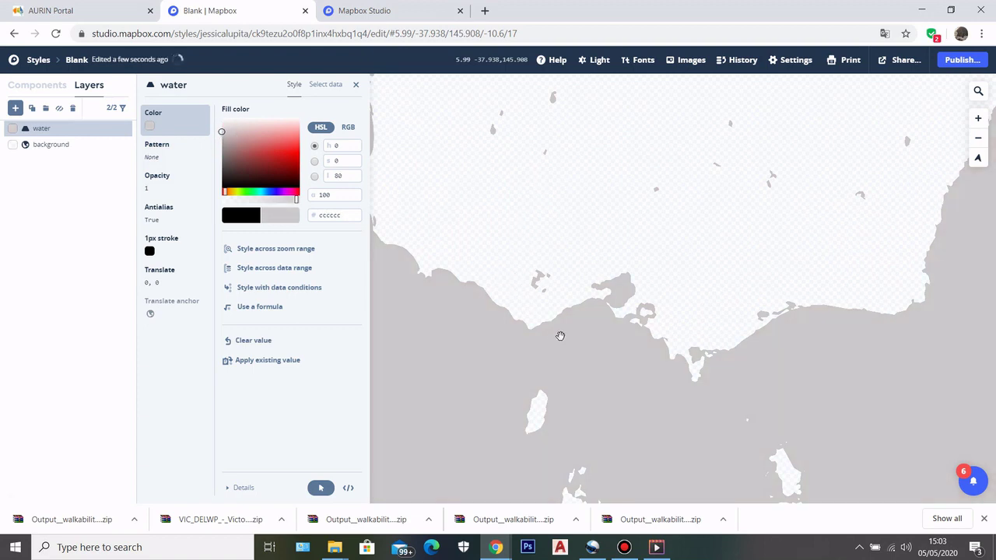
pyautogui.scroll(-5, 564, 334)
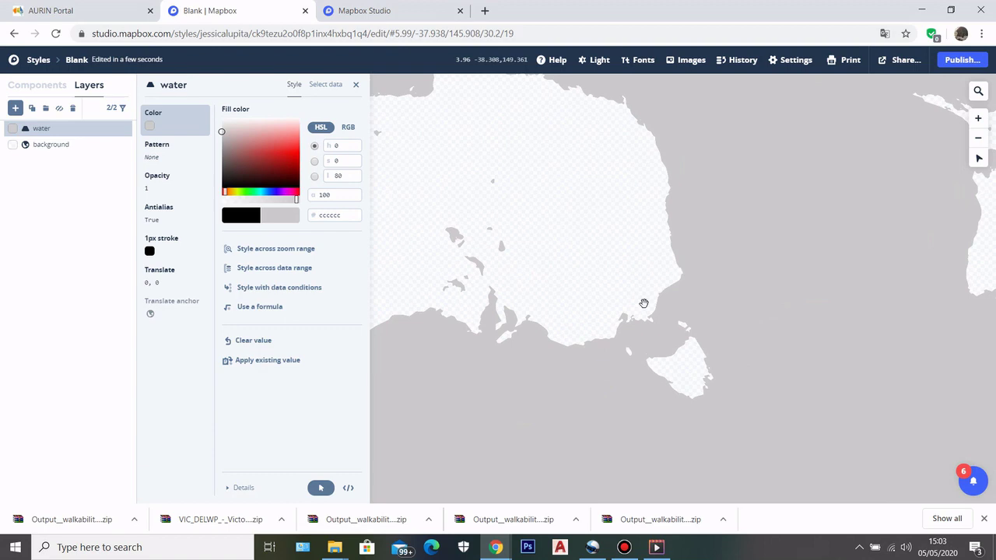
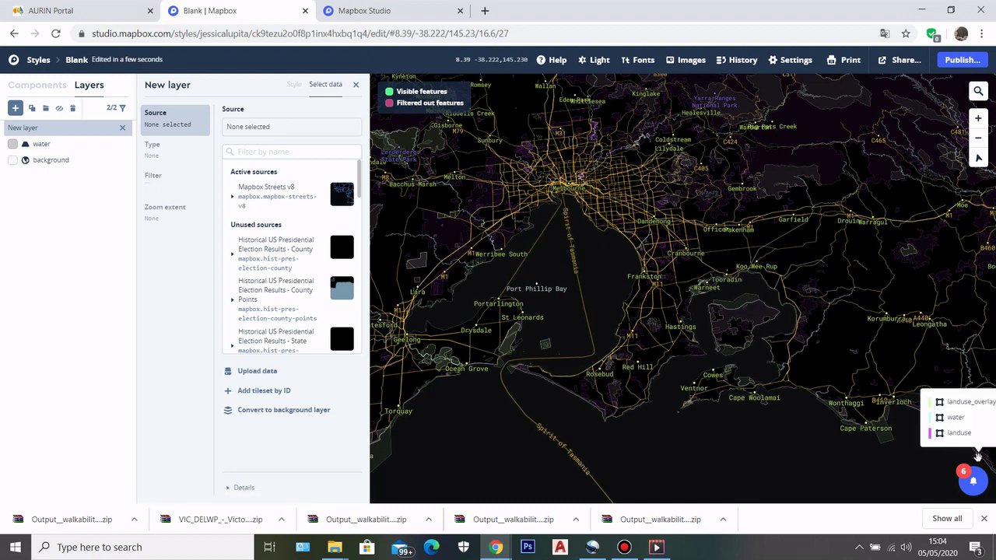
# - Check the uploaded tileset names in the notifications and add a new layer sourced from Output__walkability003-gross--5ex36a
pyautogui.click(973, 478)
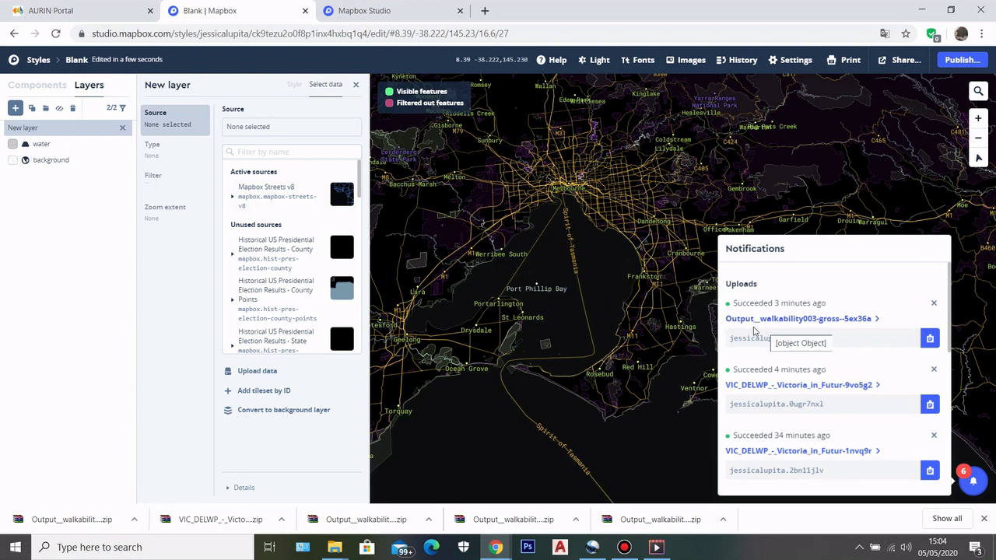
pyautogui.scroll(-8, 301, 271)
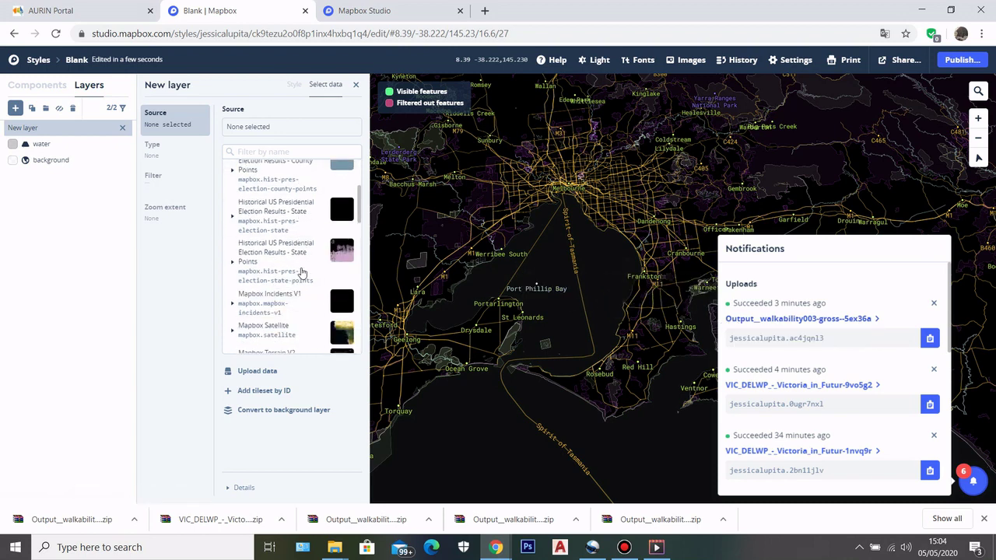
pyautogui.scroll(-3, 285, 264)
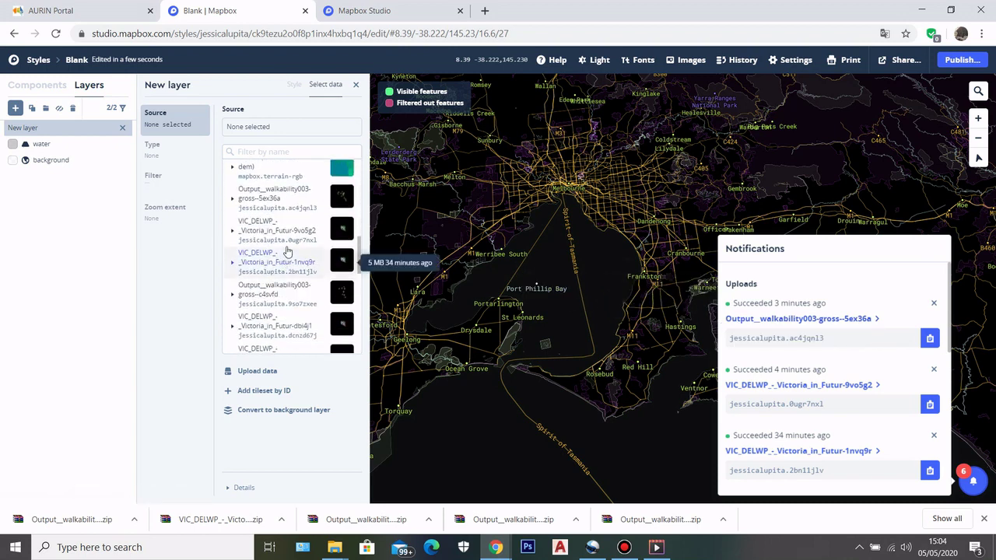
pyautogui.click(275, 209)
pyautogui.click(249, 225)
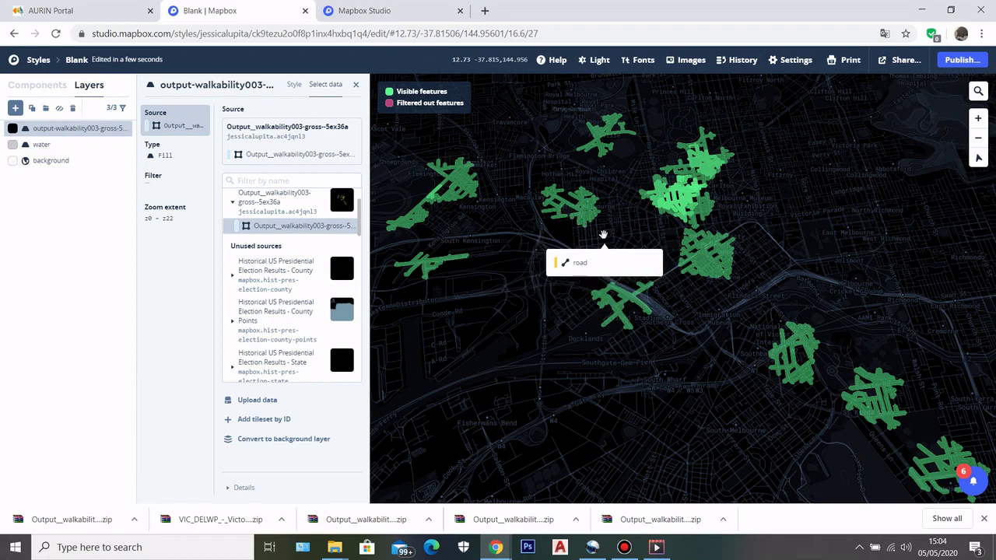
# - Change the walkability layer's type to Fill extrusion and inspect its catchment polygons around central Melbourne
pyautogui.scroll(-1, 601, 235)
pyautogui.scroll(4, 615, 216)
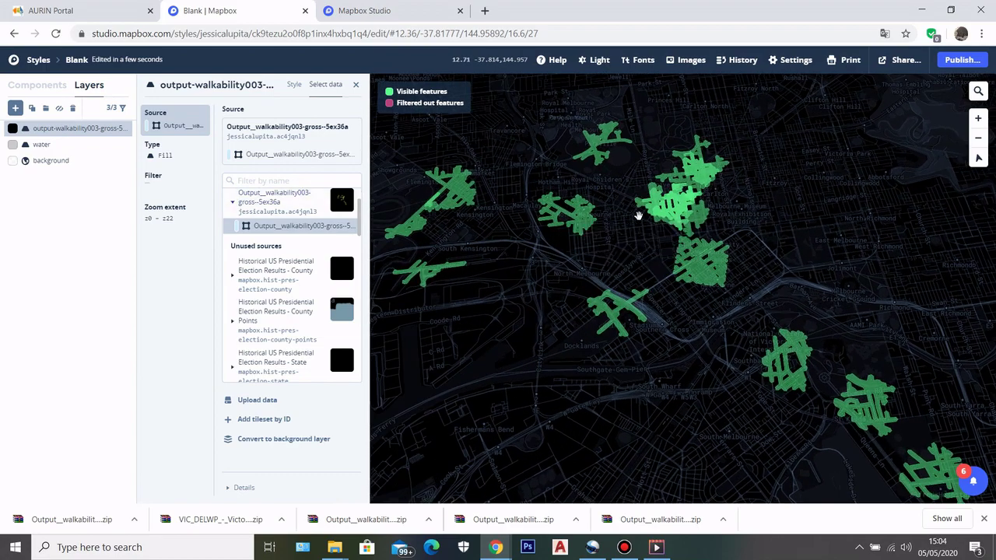
pyautogui.click(176, 156)
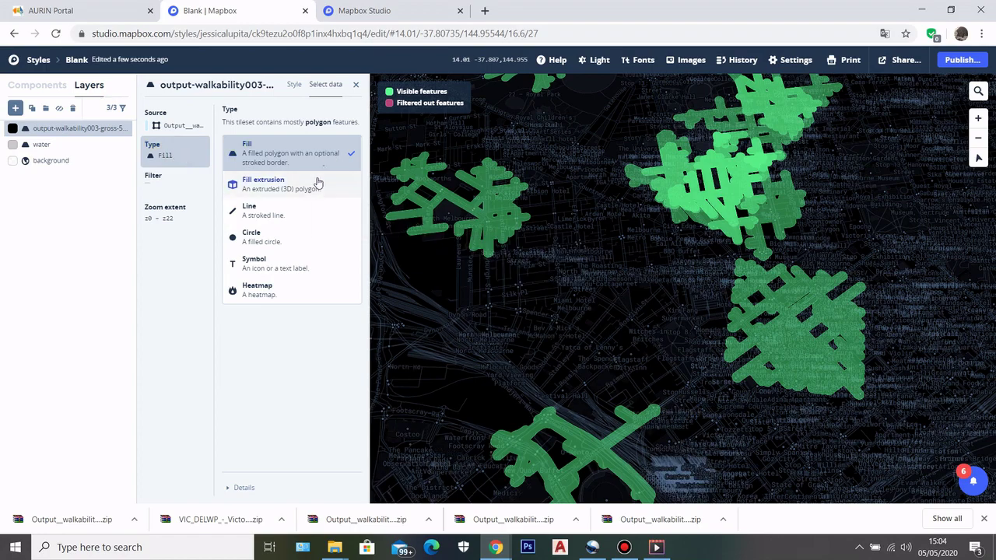
pyautogui.moveTo(550, 250)
pyautogui.scroll(-2, 560, 229)
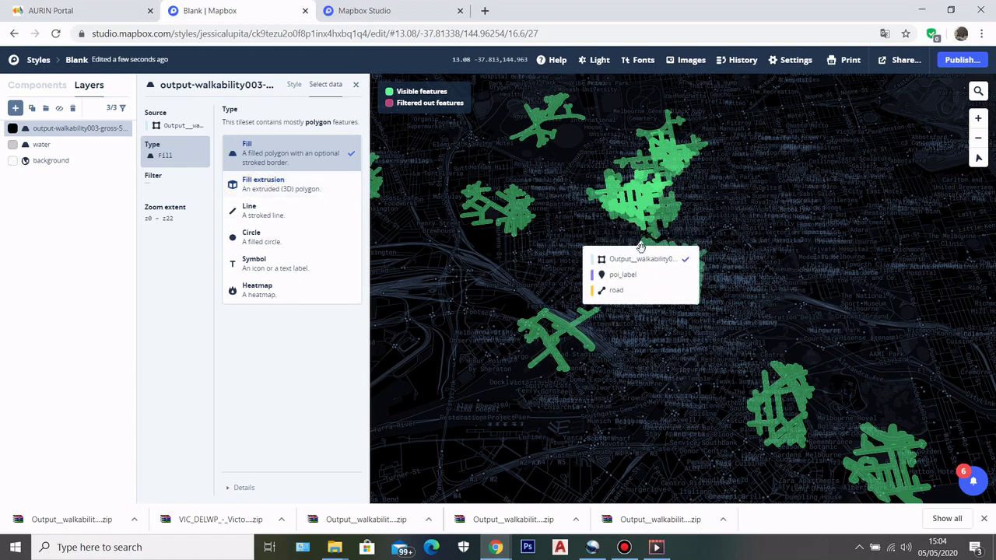
pyautogui.scroll(5, 501, 217)
pyautogui.scroll(3, 501, 217)
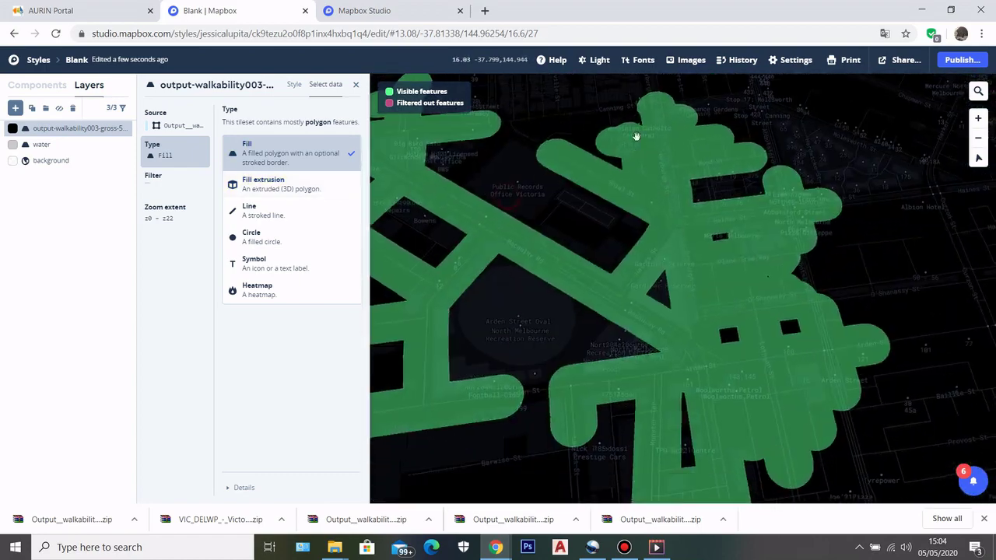
pyautogui.scroll(-2, 540, 214)
pyautogui.moveTo(493, 189)
pyautogui.scroll(-1, 482, 185)
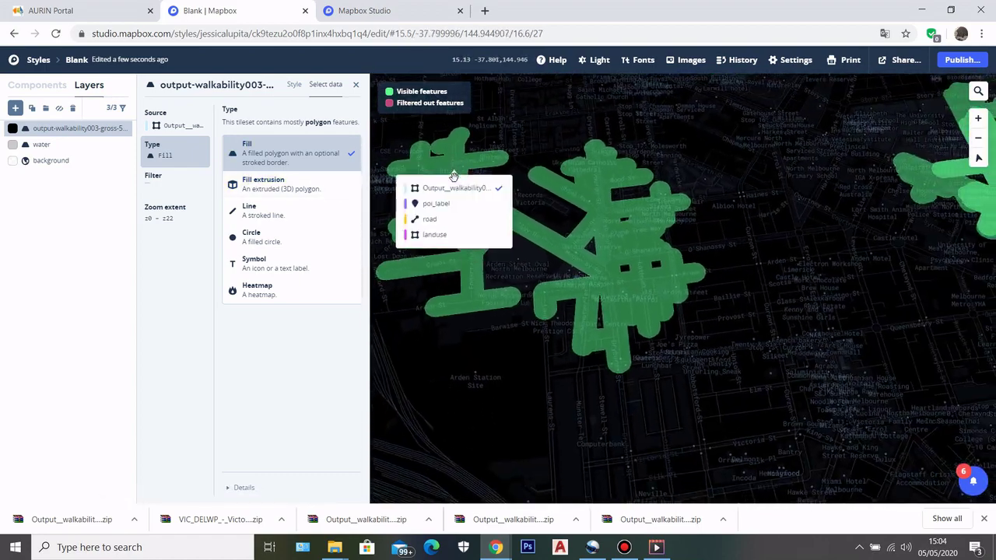
pyautogui.scroll(-1, 684, 234)
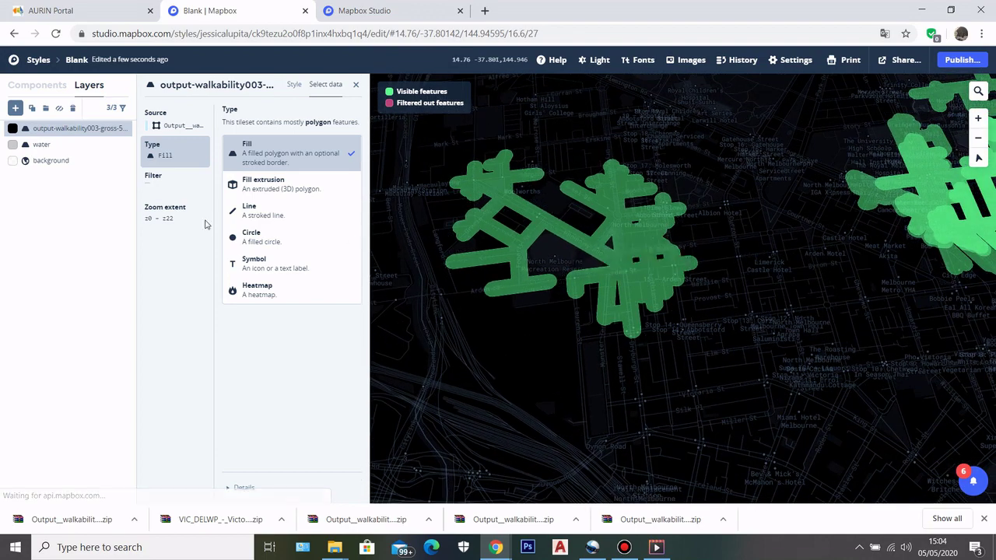
pyautogui.click(262, 186)
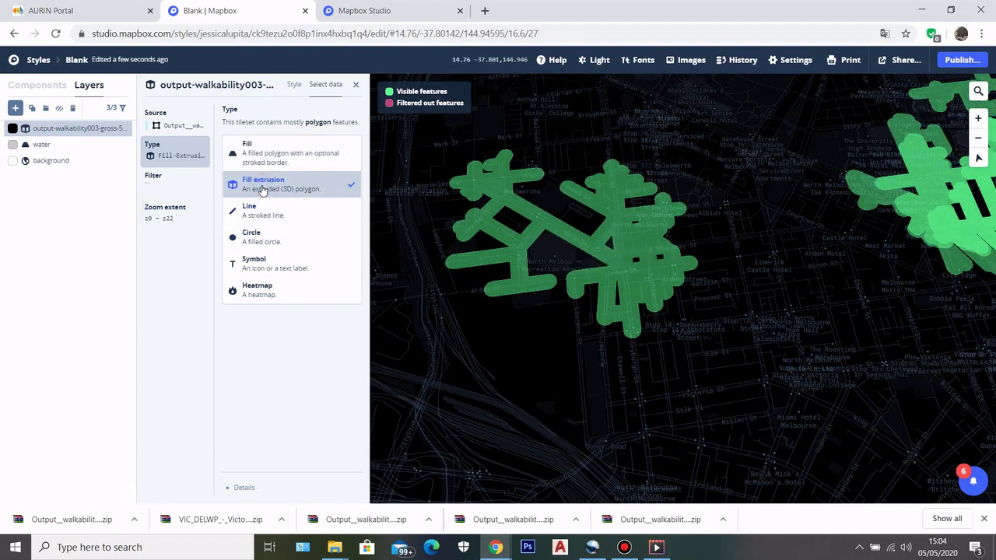
pyautogui.scroll(-2, 381, 192)
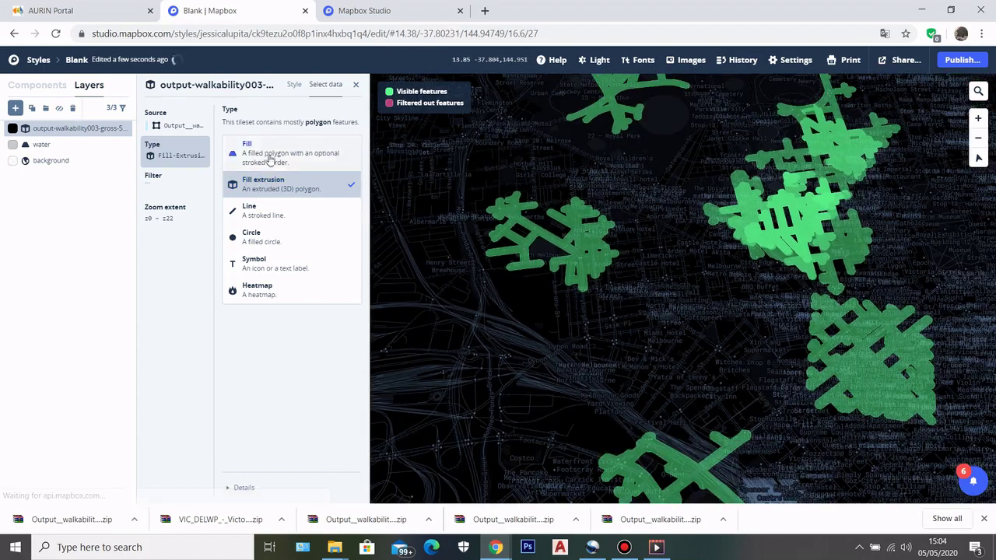
pyautogui.scroll(3, 654, 196)
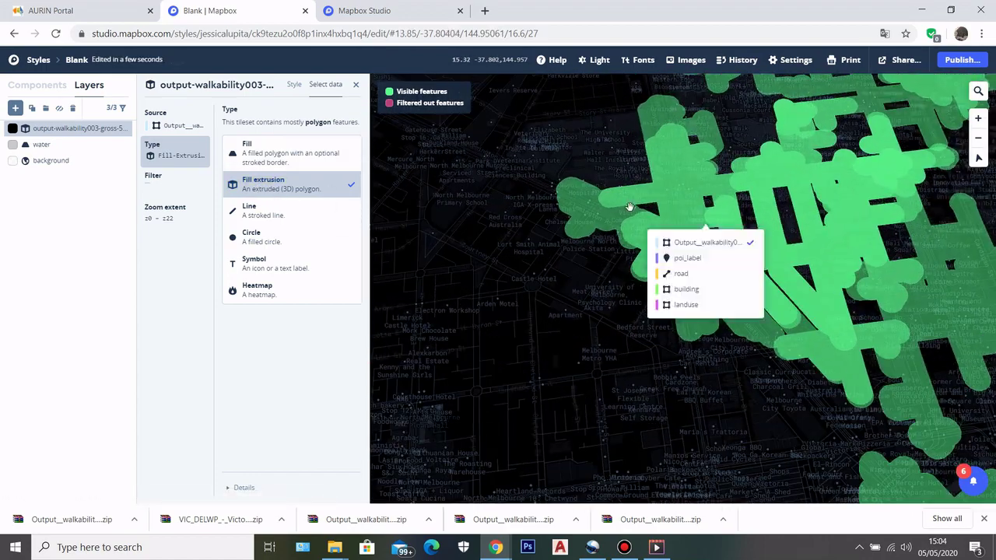
# - Try the Line, Circle and Heatmap types on the walkability layer and return it to Fill extrusion
pyautogui.scroll(-1, 654, 196)
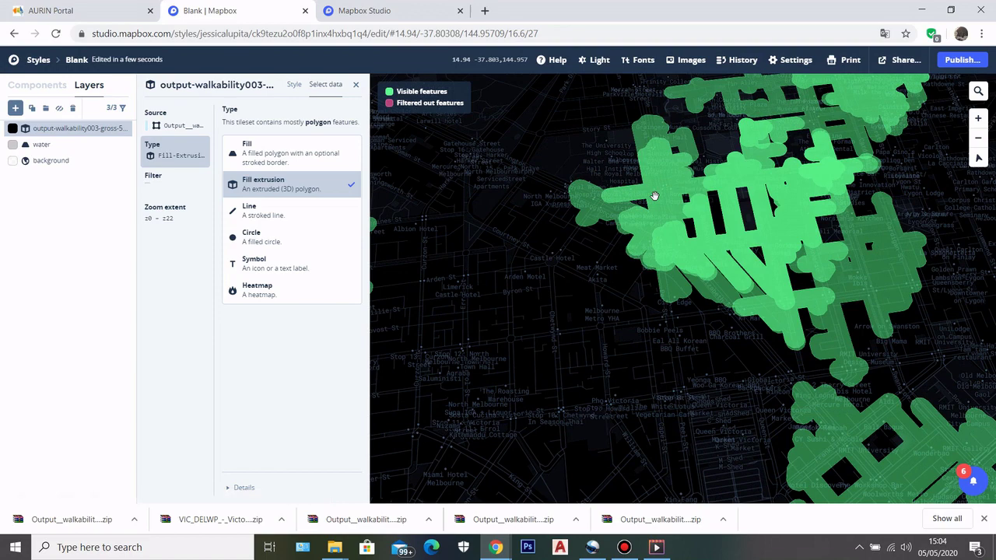
pyautogui.scroll(-2, 654, 196)
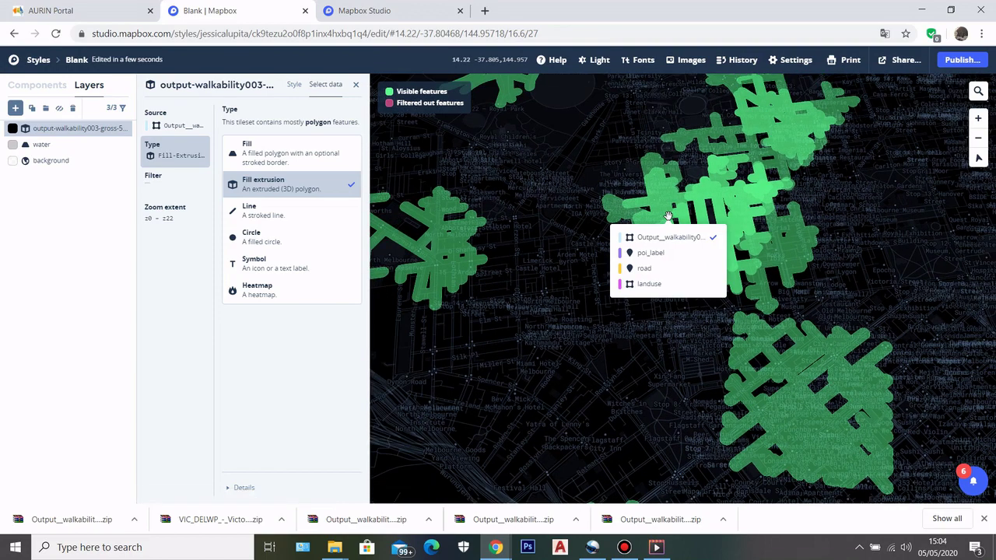
pyautogui.click(306, 221)
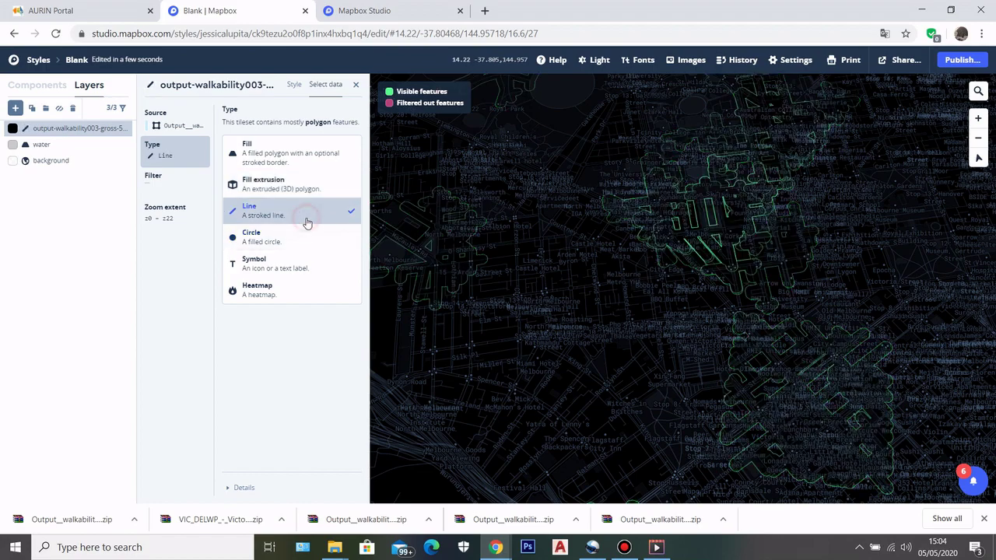
pyautogui.scroll(1, 576, 257)
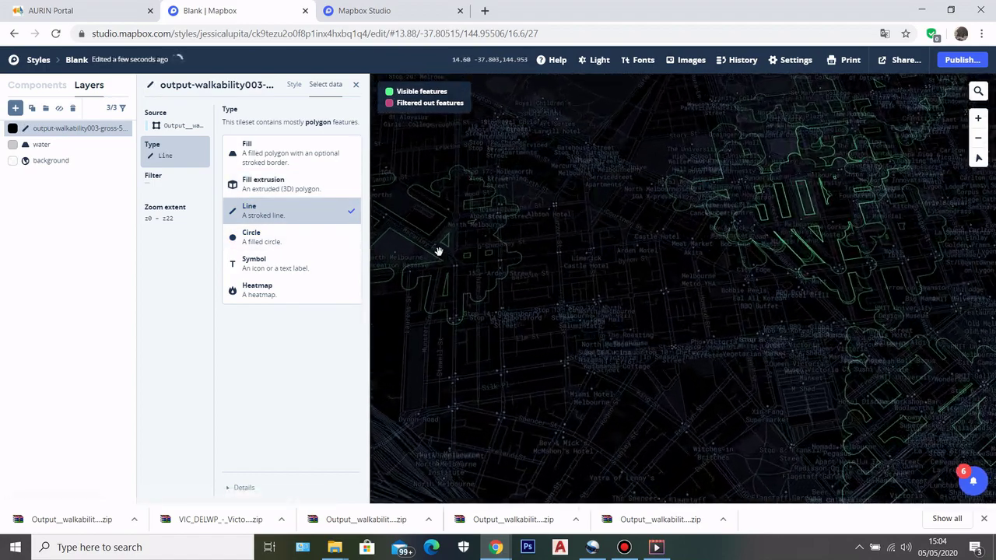
pyautogui.click(305, 244)
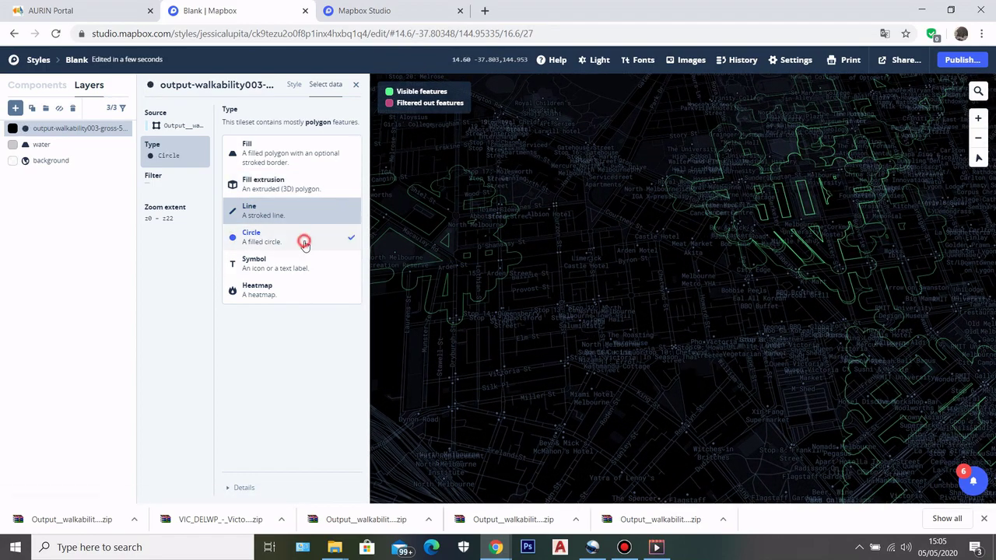
pyautogui.click(297, 285)
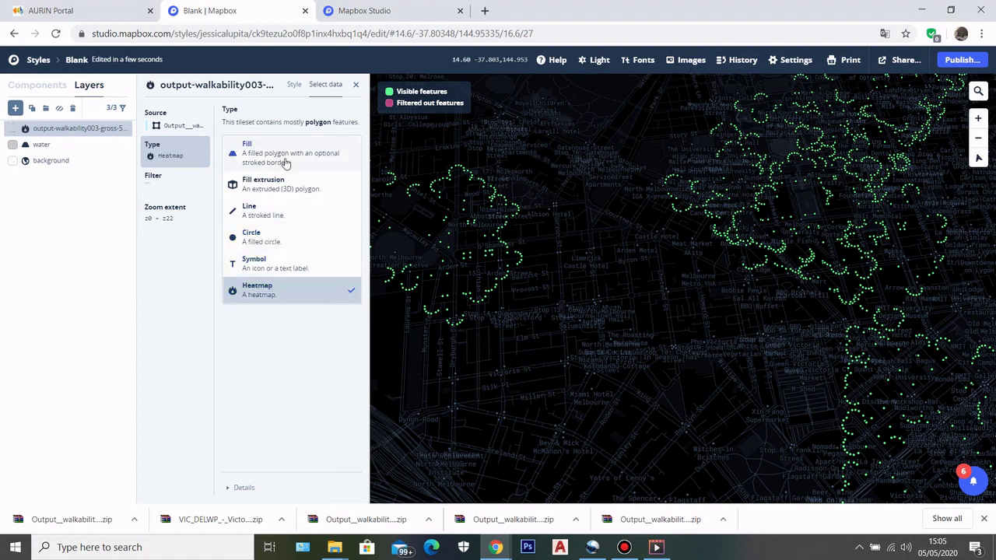
pyautogui.click(303, 180)
# - Examine the walkability layer's catchment polygons around North Melbourne and the city centre
pyautogui.click(448, 240)
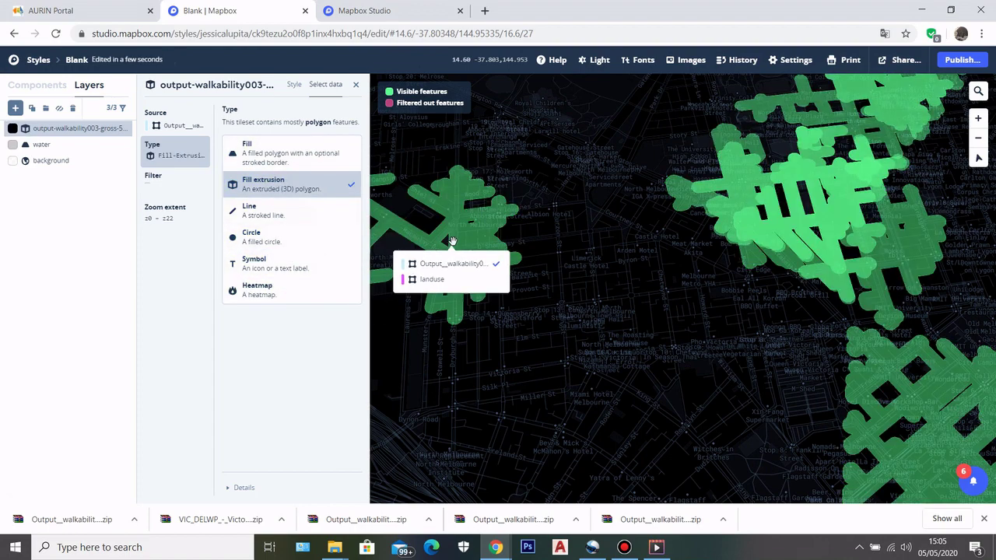
pyautogui.click(529, 285)
pyautogui.moveTo(529, 284); pyautogui.dragTo(706, 266)
pyautogui.click(646, 253)
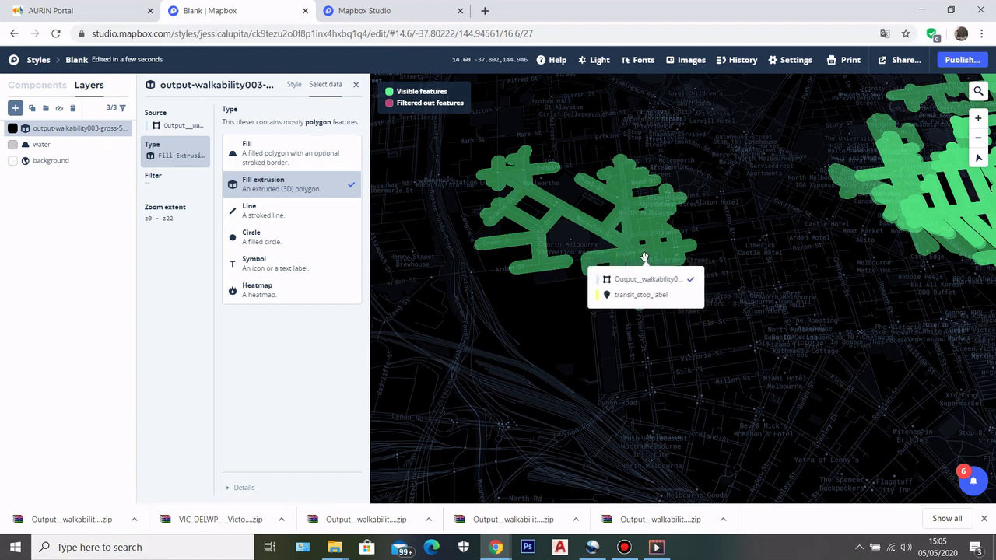
pyautogui.click(597, 254)
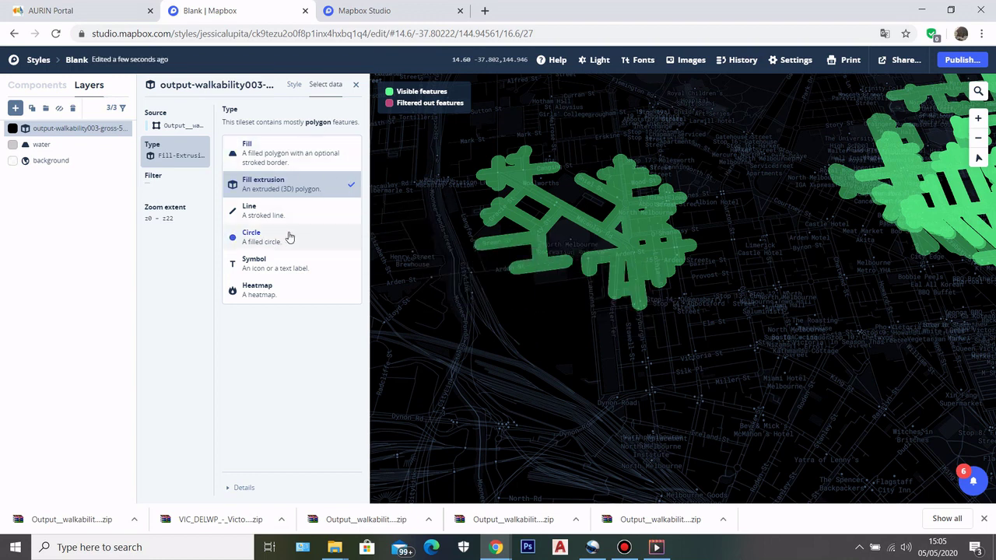
pyautogui.scroll(1, 656, 239)
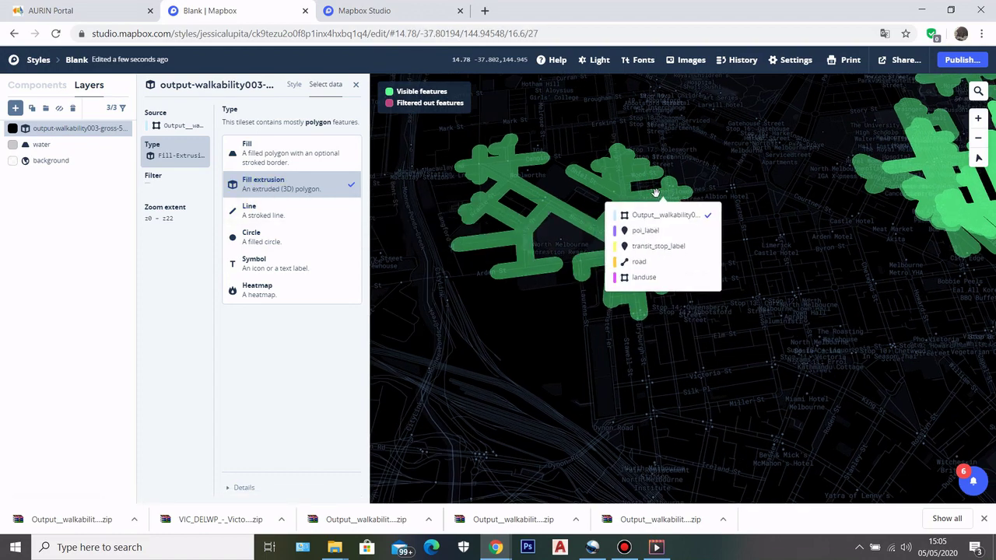
pyautogui.scroll(-5, 466, 260)
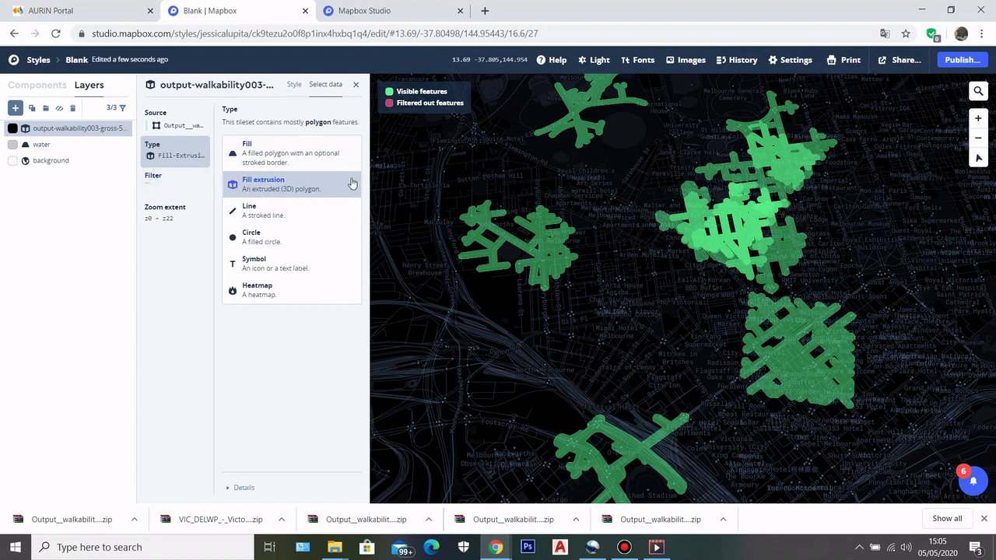
# - Style the walkability layer's extrusion height across the data range of the SumZScore field
pyautogui.click(292, 84)
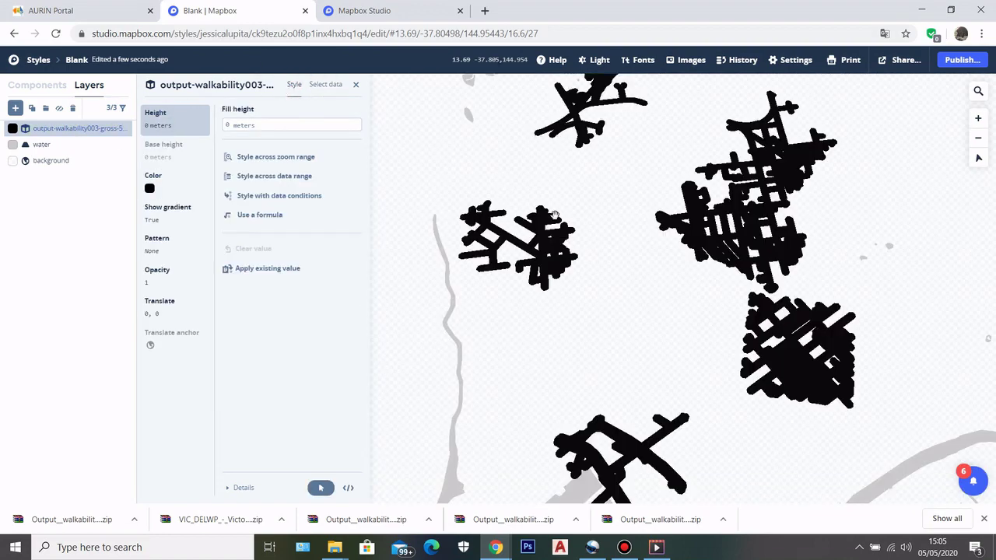
pyautogui.scroll(-2, 609, 227)
pyautogui.scroll(-1, 381, 191)
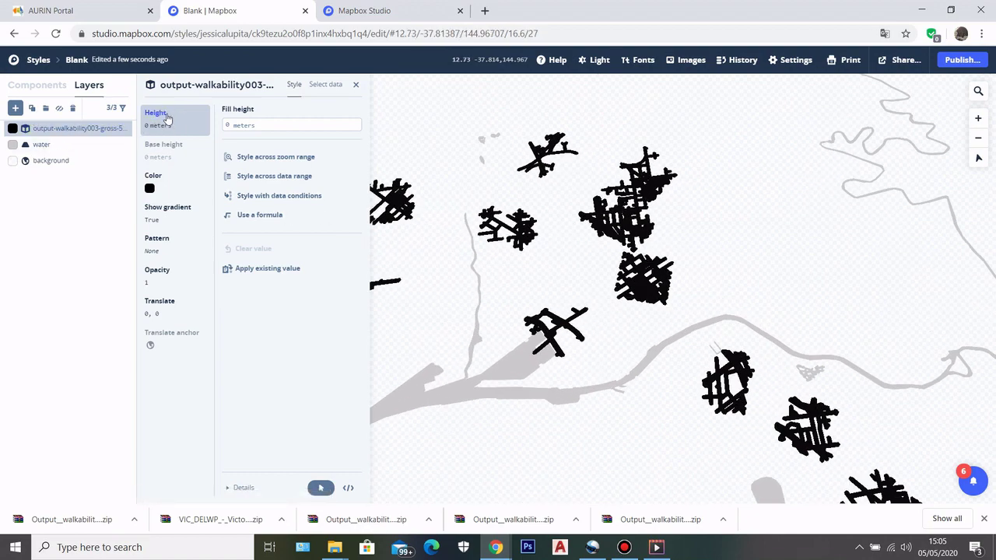
pyautogui.scroll(3, 537, 180)
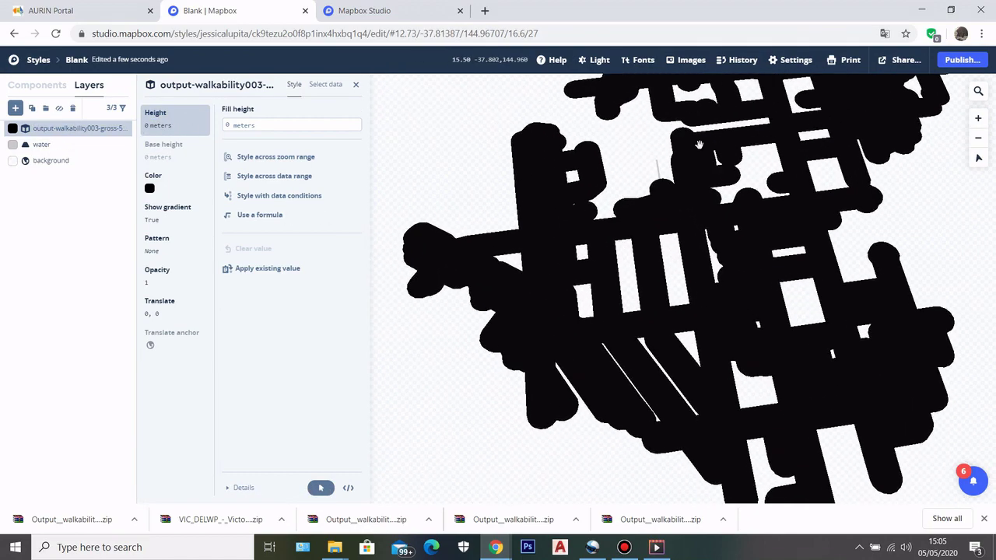
pyautogui.scroll(-1, 682, 200)
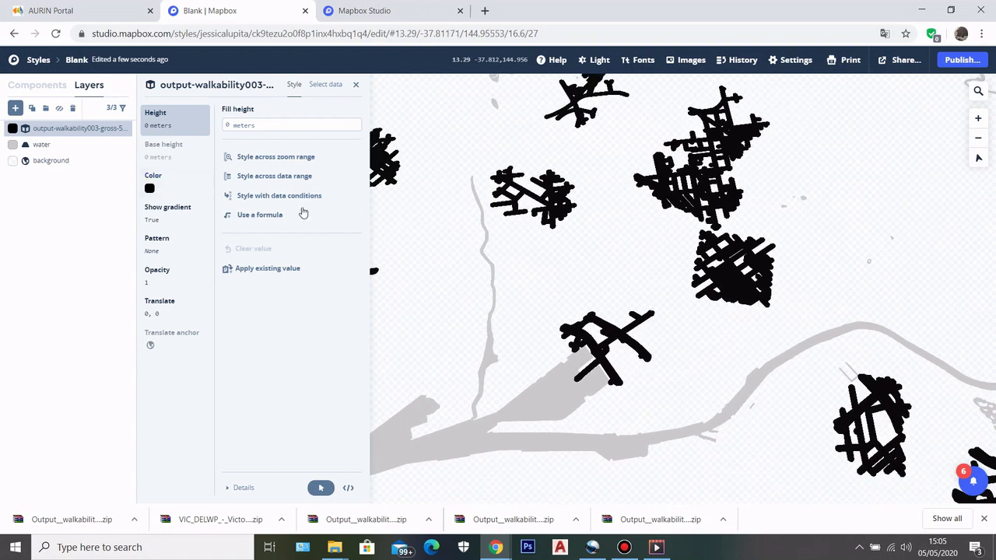
pyautogui.click(237, 178)
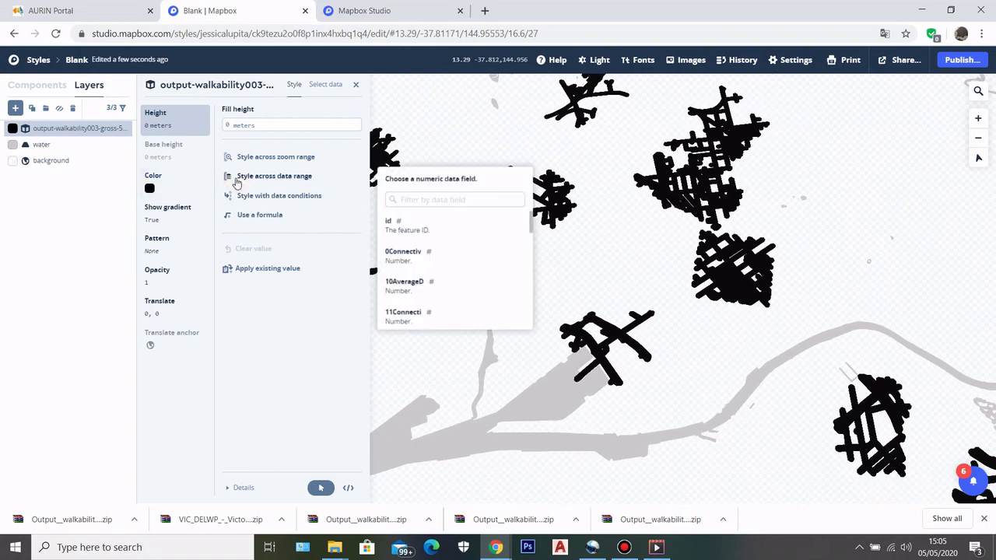
pyautogui.scroll(-5, 420, 268)
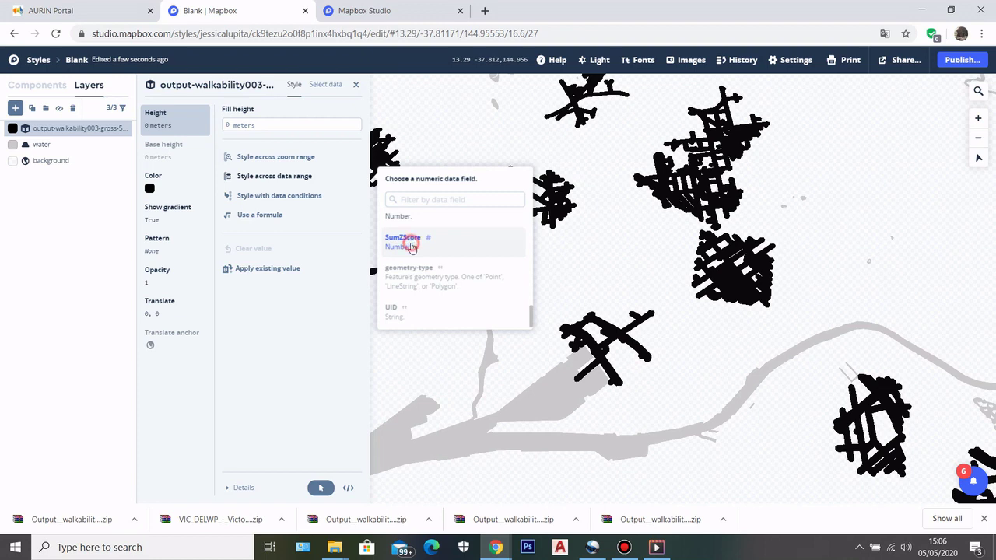
pyautogui.click(411, 247)
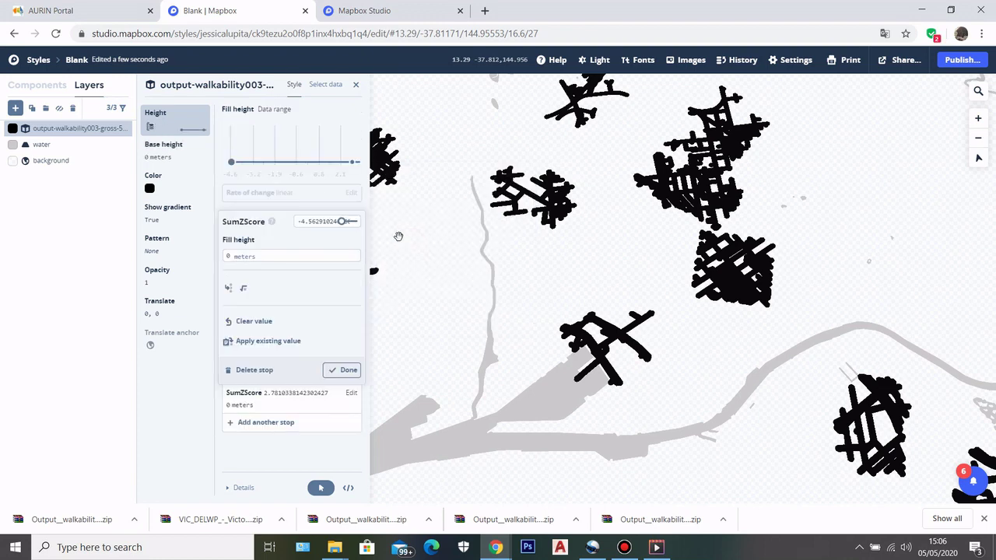
pyautogui.click(206, 243)
pyautogui.click(191, 126)
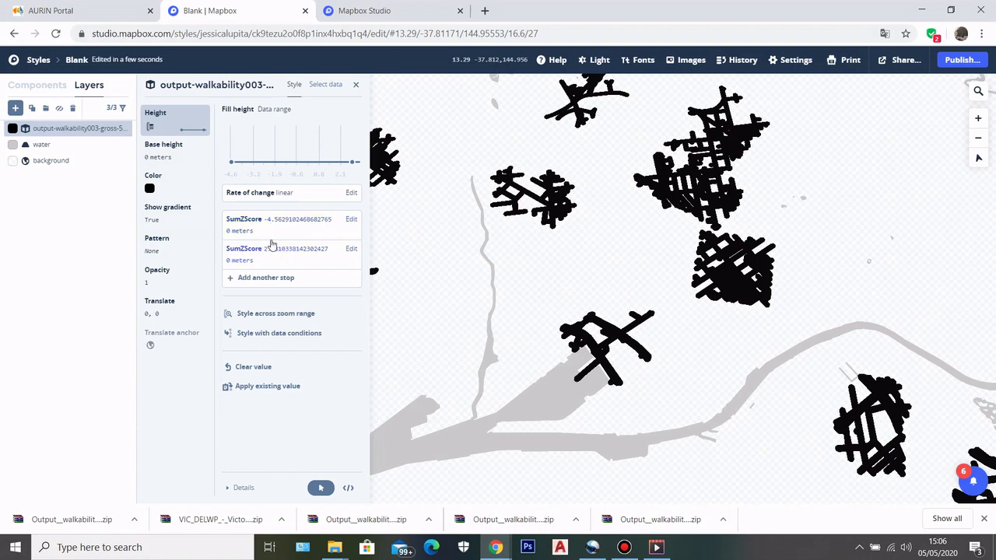
# - Set the fill height of the lowest SumZScore stop to 10 meters
pyautogui.scroll(-5, 626, 323)
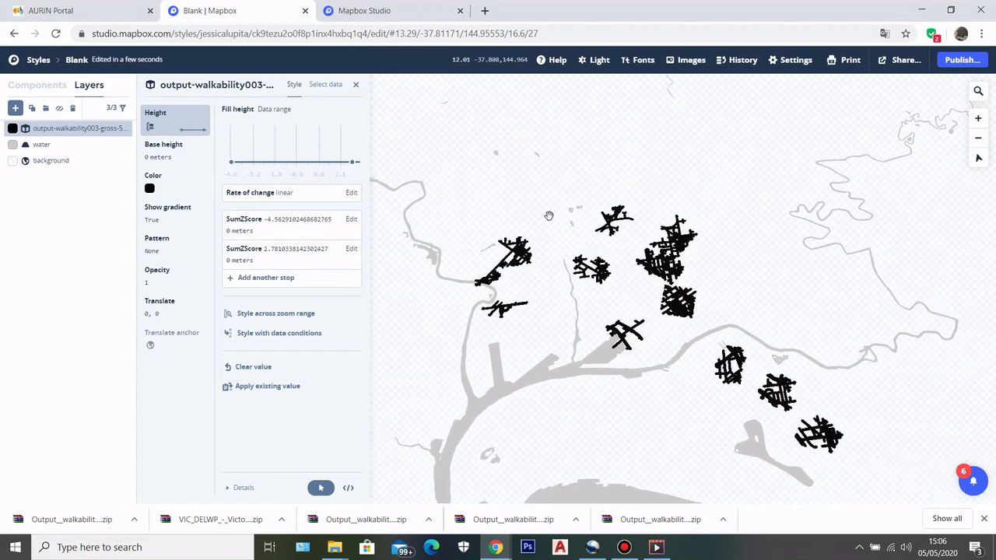
pyautogui.scroll(3, 766, 414)
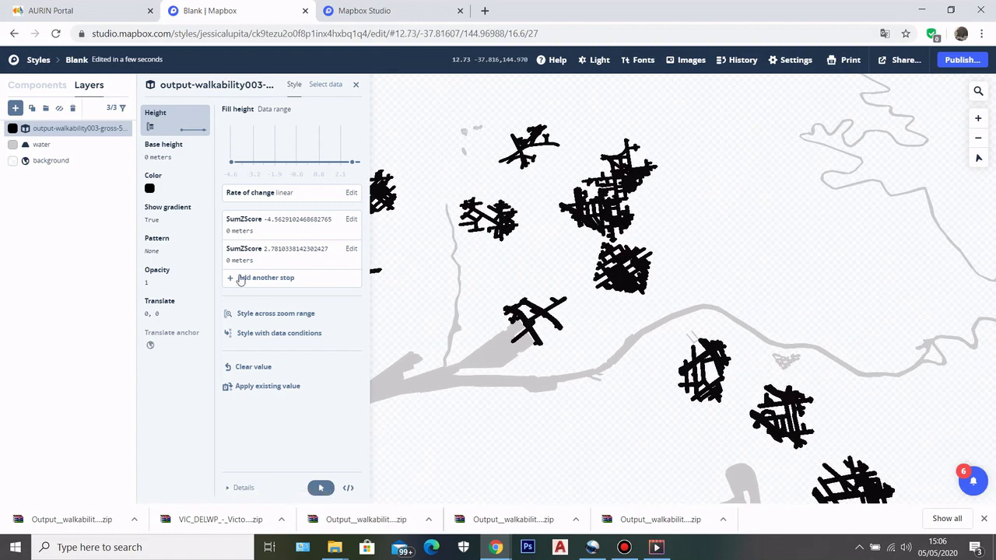
pyautogui.click(249, 227)
pyautogui.click(227, 255)
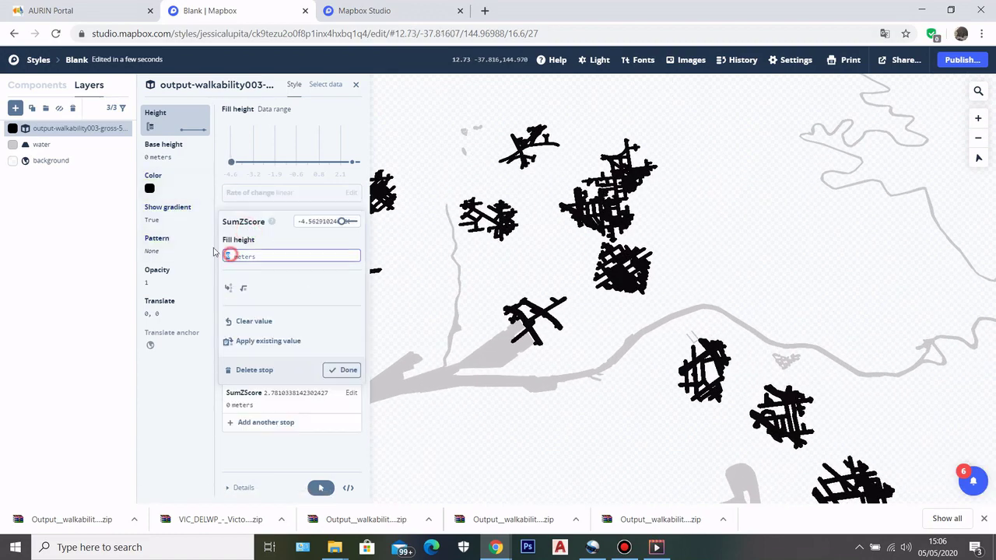
pyautogui.write('4')
pyautogui.click(191, 380)
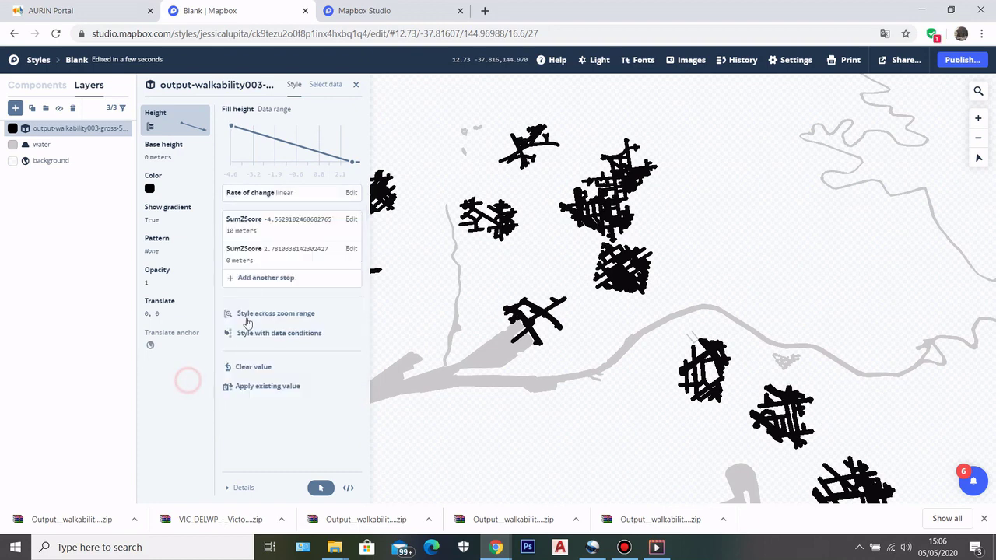
# - Set the highest SumZScore stop's fill height to 20 meters and tilt the map to check the extrusions
pyautogui.click(252, 261)
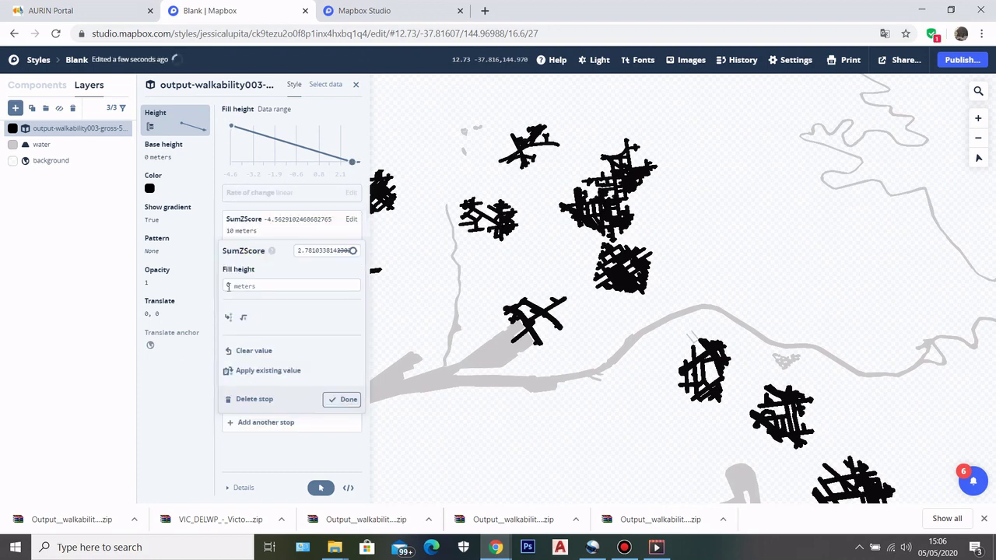
pyautogui.doubleClick(229, 287)
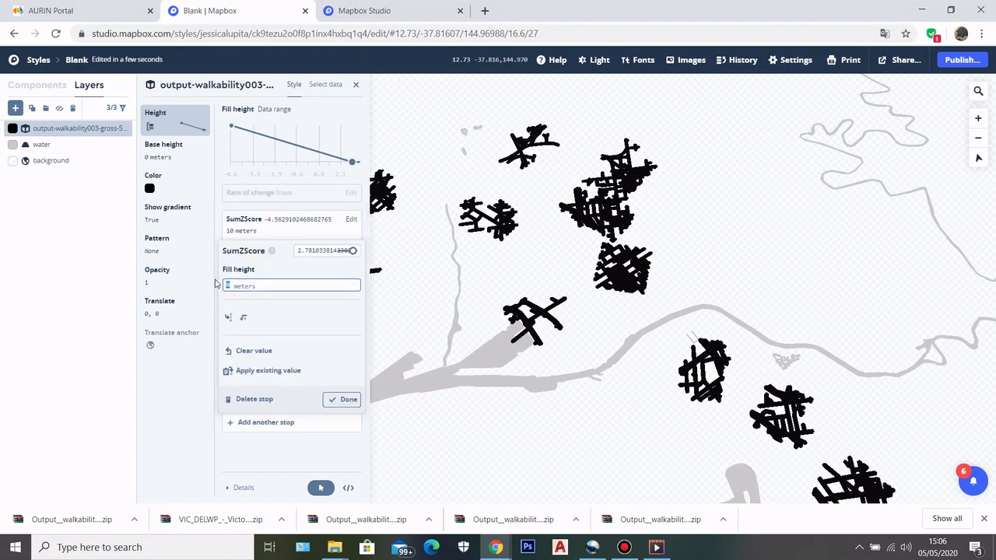
pyautogui.write('20')
pyautogui.click(161, 409)
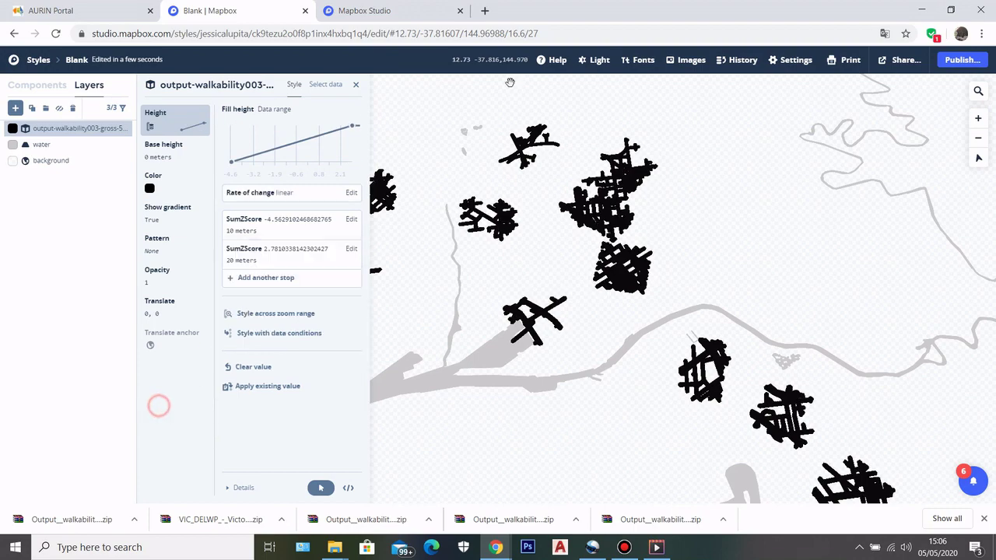
pyautogui.scroll(5, 637, 297)
pyautogui.moveTo(637, 296); pyautogui.dragTo(623, 248)
pyautogui.scroll(-8, 622, 248)
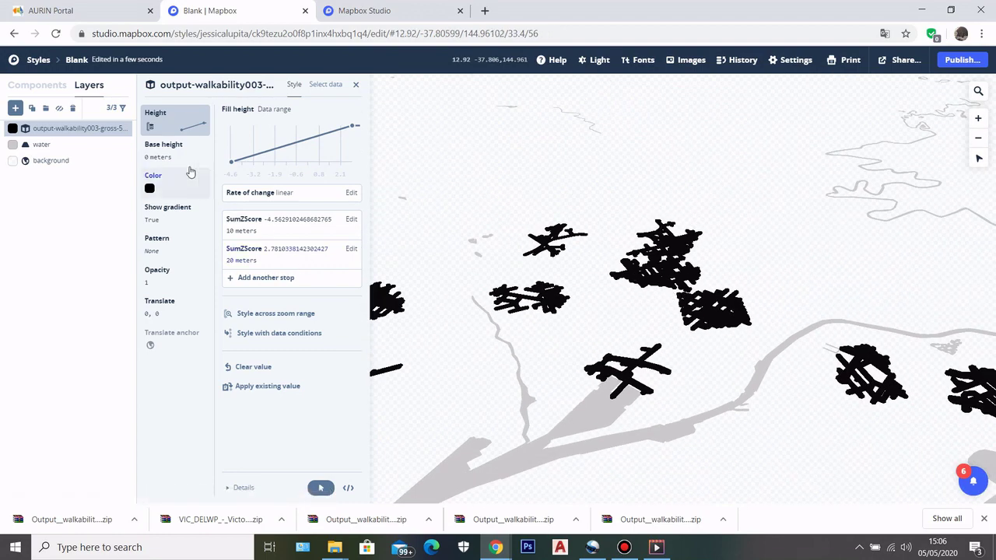
# - Open the walkability layer's color setting and switch to the AURIN Portal to examine its SumZScore - 2 map classes
pyautogui.click(155, 187)
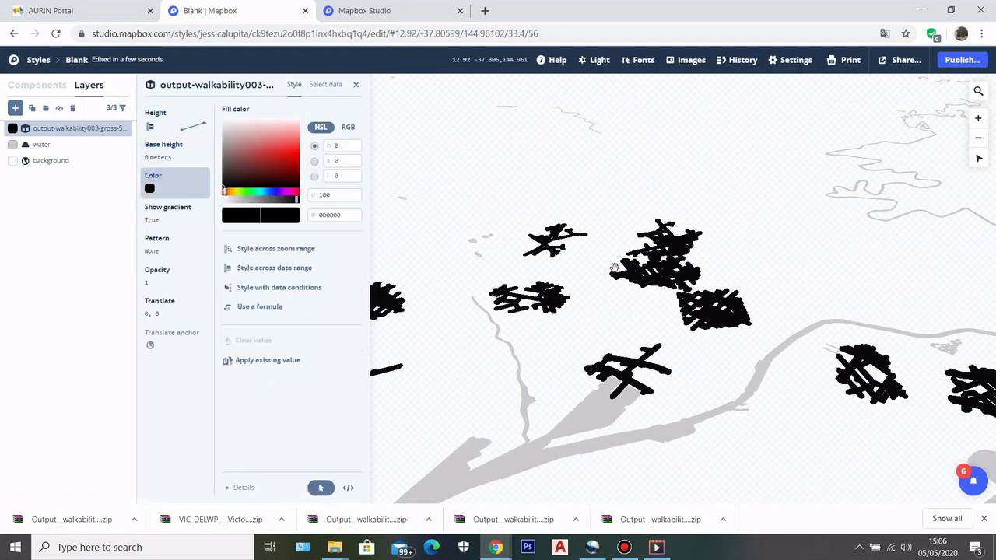
pyautogui.scroll(-2, 619, 242)
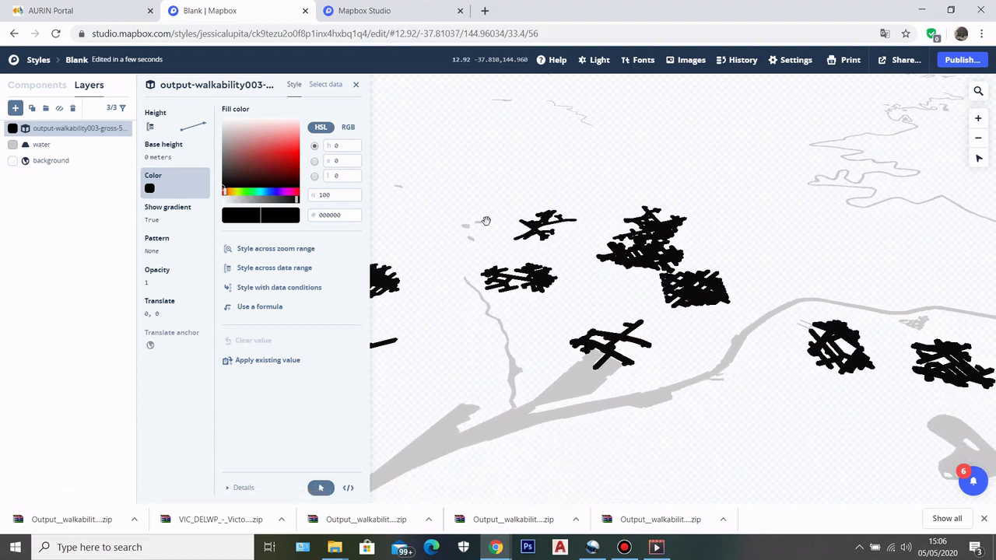
pyautogui.scroll(-2, 480, 258)
pyautogui.scroll(4, 480, 257)
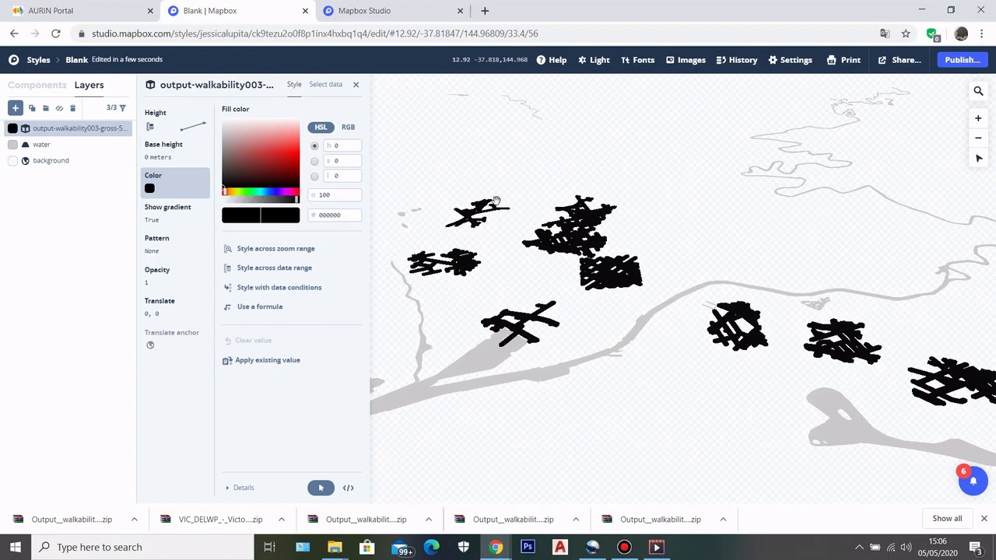
pyautogui.hotkey('ctrl', 'pageup')
pyautogui.scroll(2, 495, 220)
pyautogui.scroll(-3, 495, 220)
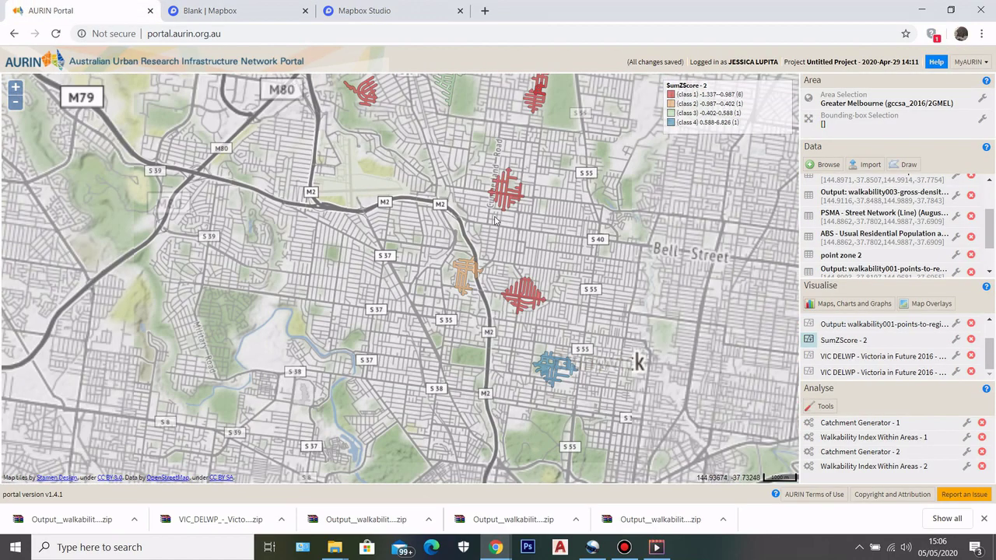
pyautogui.scroll(-4, 495, 220)
pyautogui.scroll(4, 498, 233)
pyautogui.moveTo(572, 224); pyautogui.dragTo(555, 280)
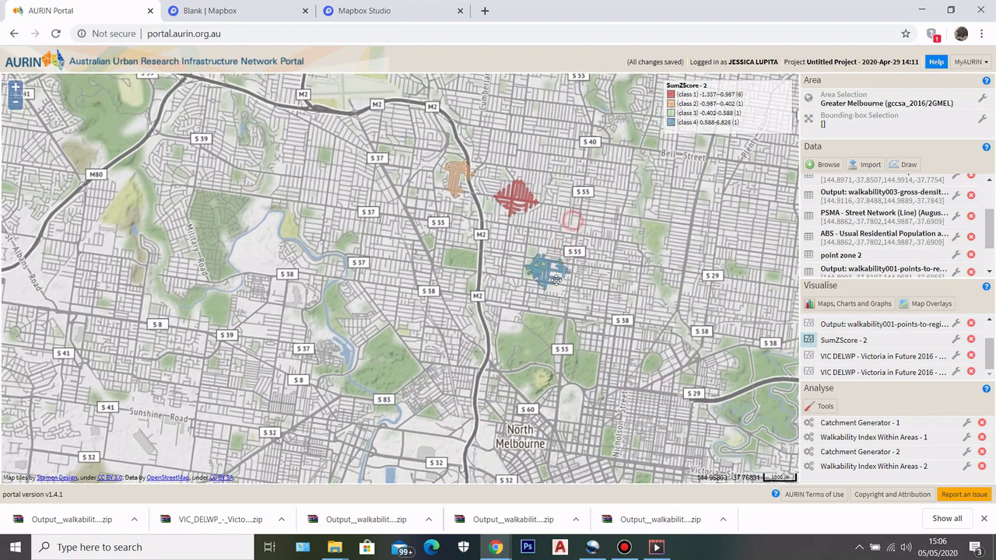
# - Return to Mapbox Studio and style the walkability layer's fill color across the data range of the SumZScore field
pyautogui.click(262, 6)
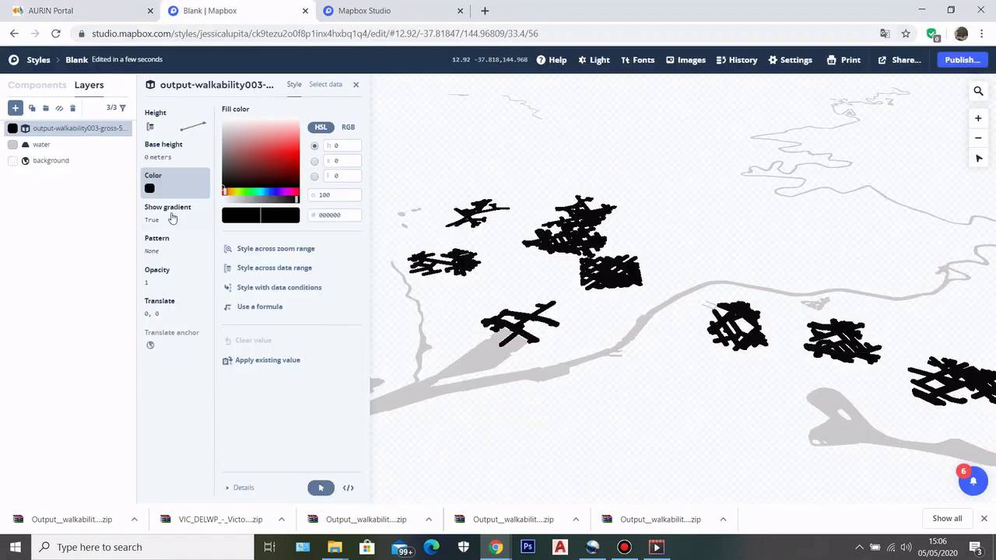
pyautogui.click(264, 274)
pyautogui.scroll(-5, 424, 326)
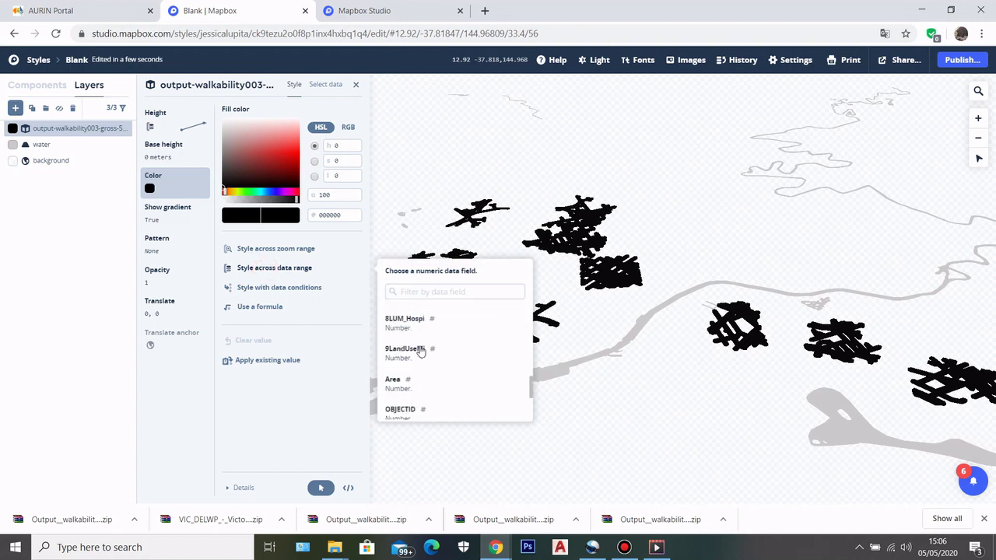
pyautogui.click(402, 334)
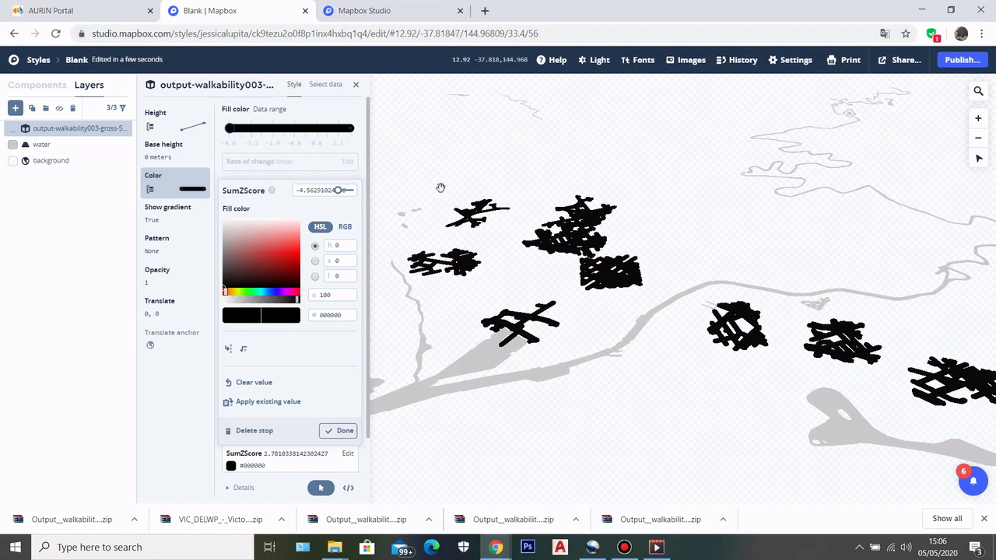
# - Set the fill color of the walkability layer's lowest SumZScore stop to light red, hsl(0, 100%, 78%)
pyautogui.scroll(-3, 600, 244)
pyautogui.scroll(2, 600, 244)
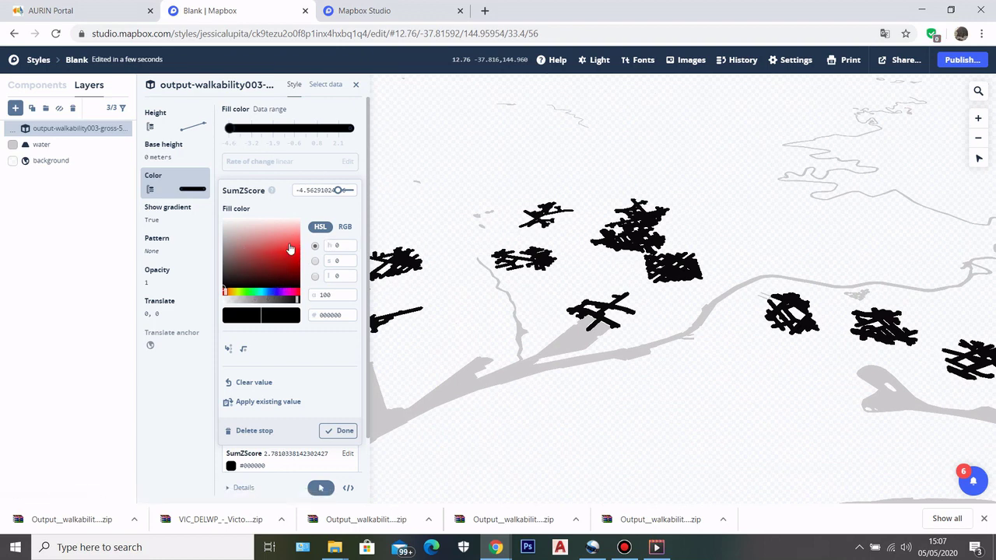
pyautogui.moveTo(289, 248); pyautogui.dragTo(292, 212)
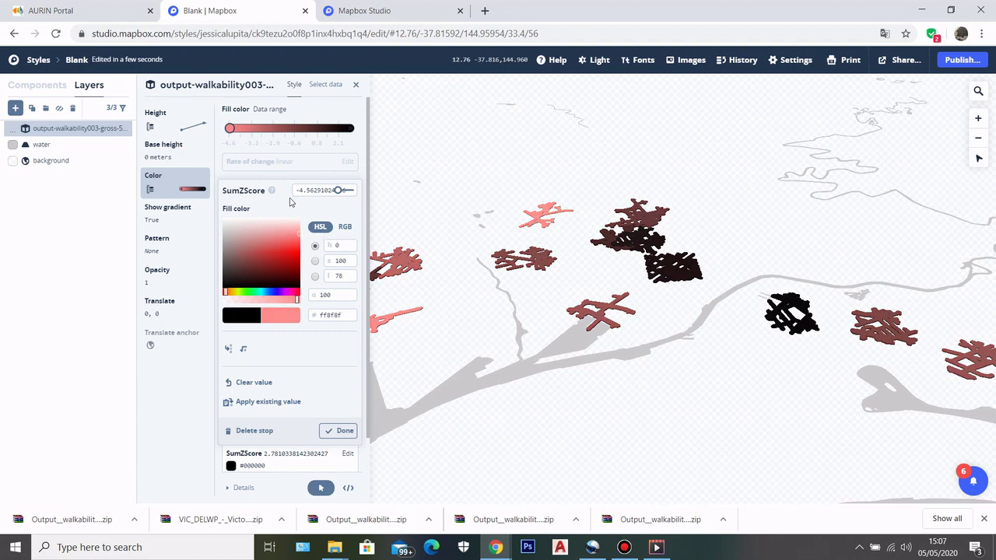
pyautogui.click(223, 161)
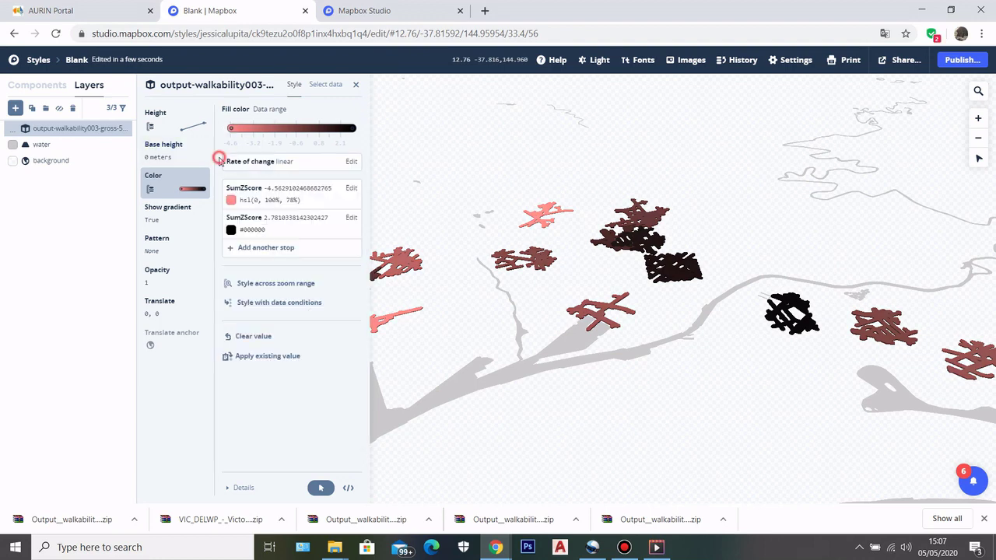
# - Set the fill color of the highest SumZScore stop to blue, hsl(230, 100%, 63%)
pyautogui.click(270, 219)
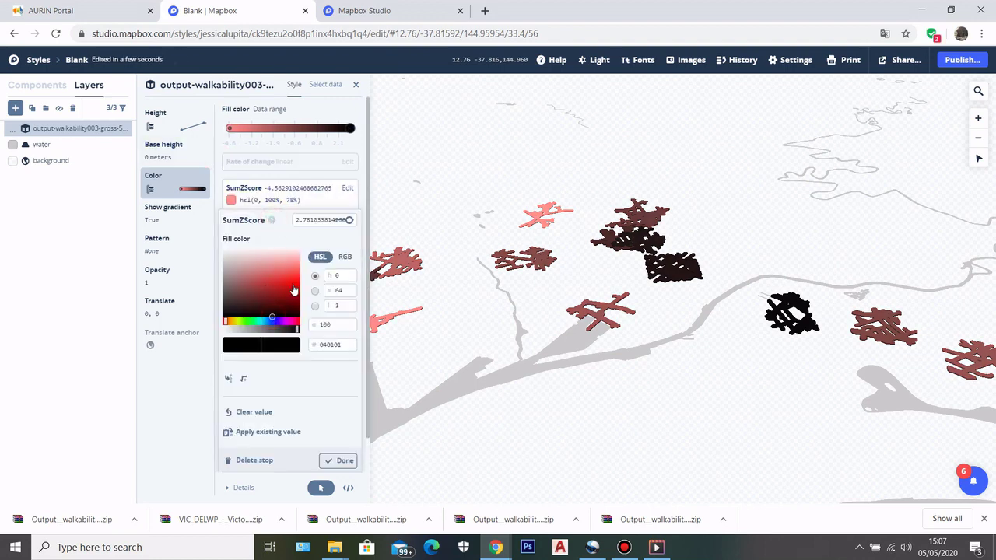
pyautogui.click(272, 325)
pyautogui.click(298, 270)
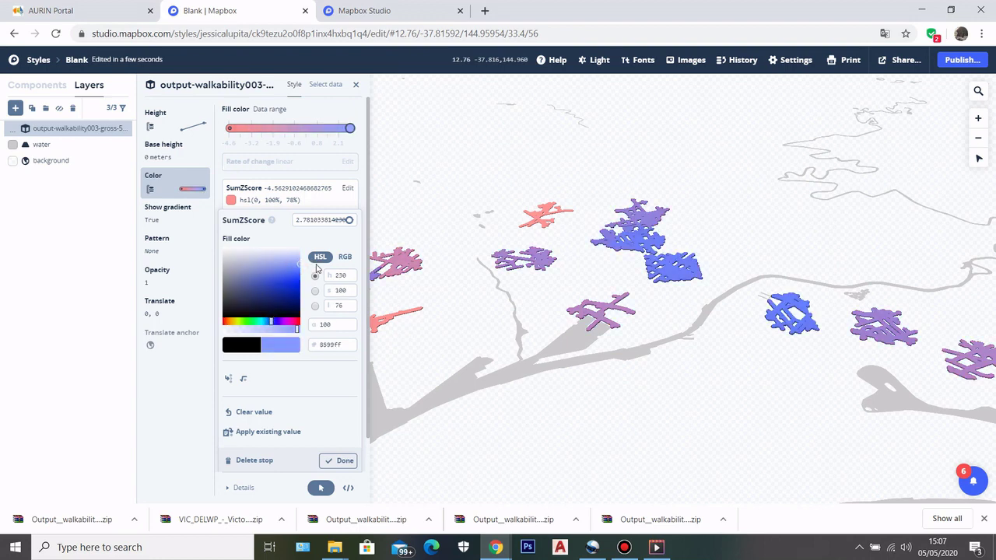
pyautogui.moveTo(319, 275); pyautogui.dragTo(326, 276)
# - Examine the red-to-blue walkability areas across Melbourne from above, up close and at a tilt
pyautogui.scroll(-3, 560, 215)
pyautogui.moveTo(560, 215); pyautogui.dragTo(604, 128)
pyautogui.scroll(3, 604, 129)
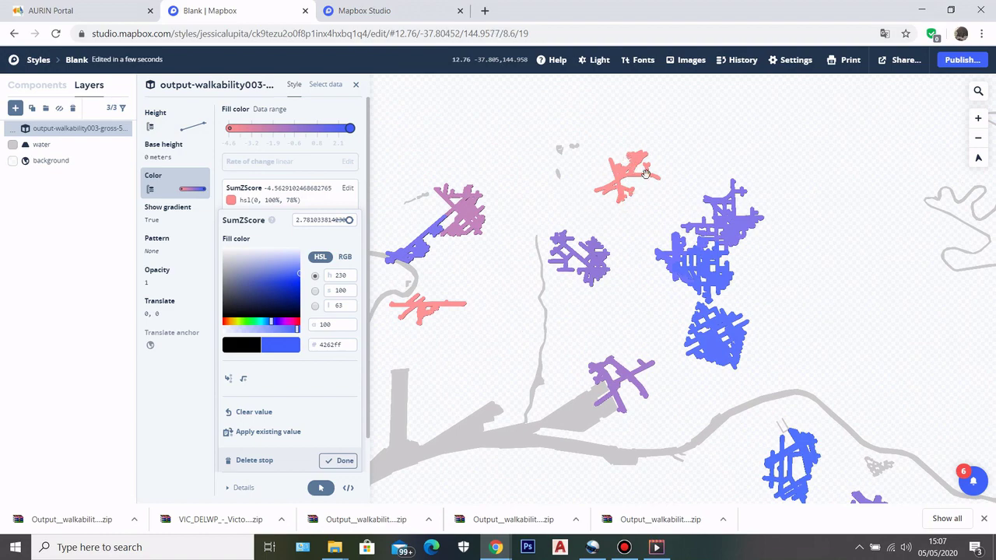
pyautogui.scroll(5, 645, 173)
pyautogui.scroll(-5, 584, 158)
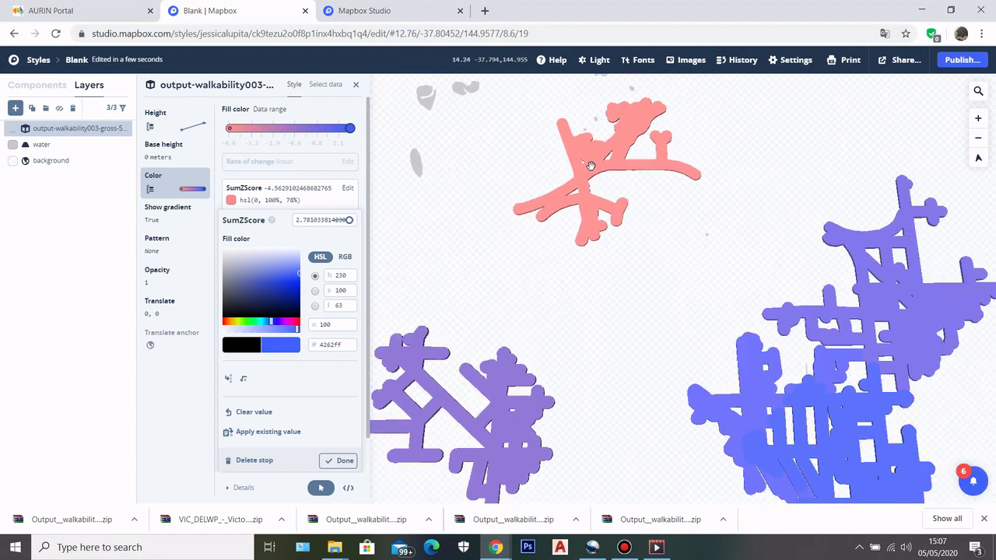
pyautogui.moveTo(439, 204); pyautogui.dragTo(521, 182)
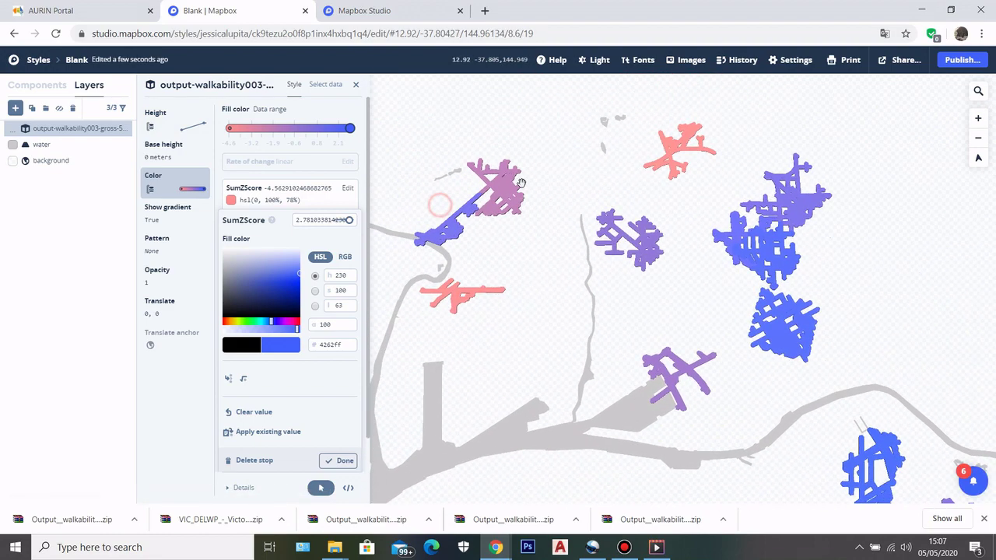
pyautogui.scroll(4, 493, 191)
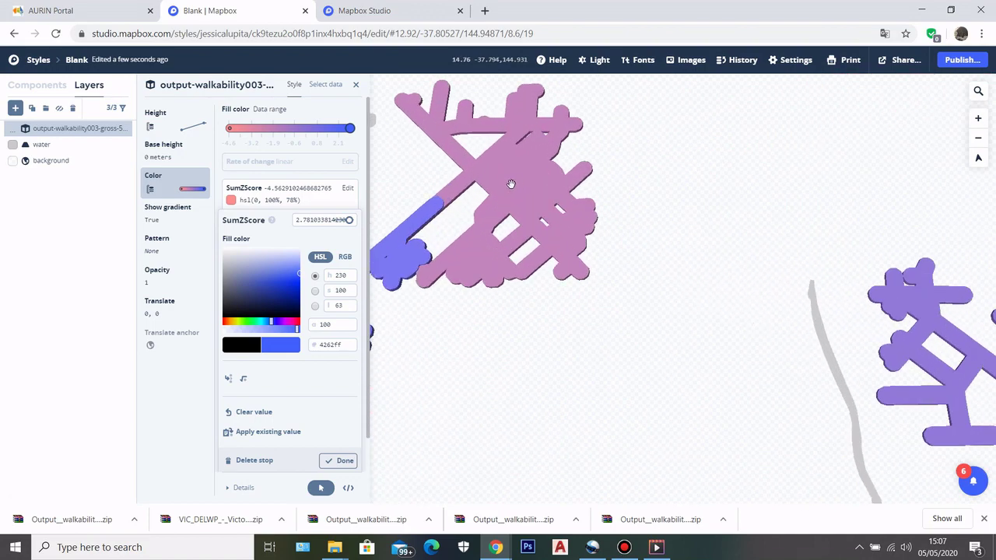
pyautogui.scroll(-4, 529, 200)
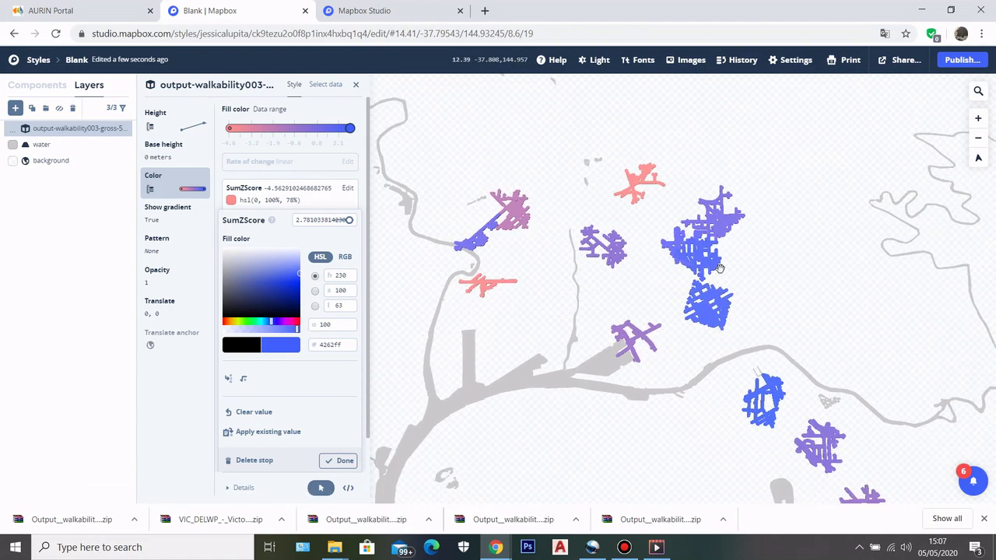
pyautogui.scroll(6, 679, 307)
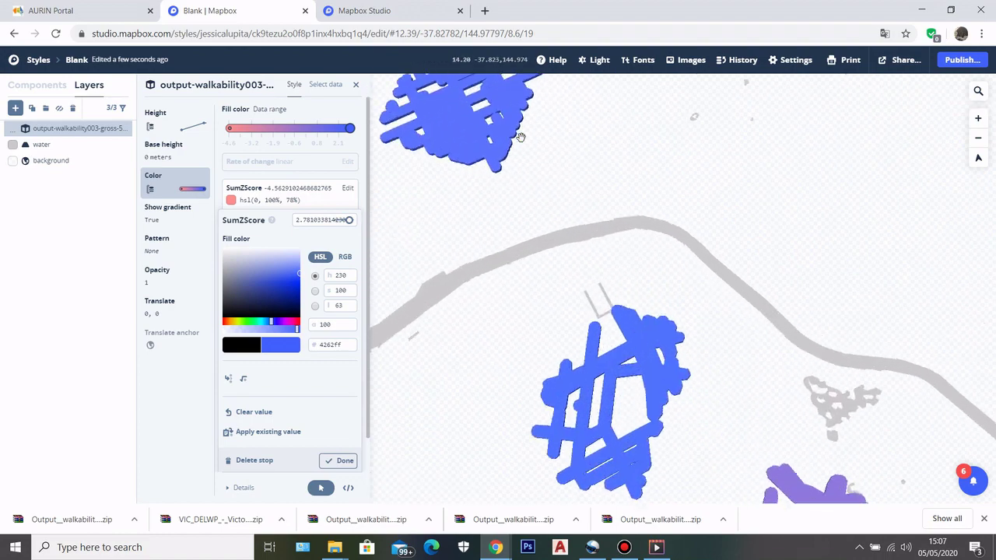
pyautogui.moveTo(650, 234); pyautogui.dragTo(536, 179)
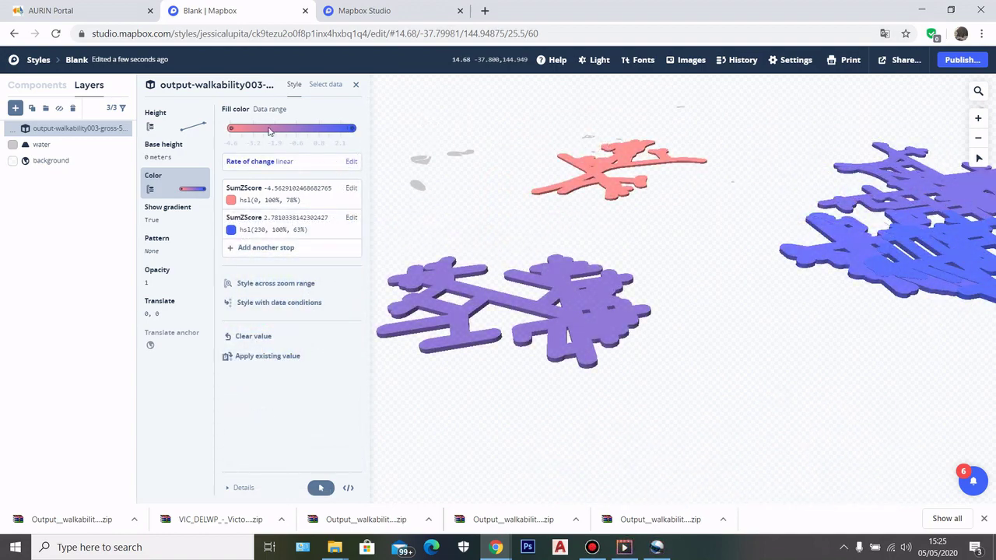
# - Add a new line layer using the road data from the Mapbox Streets v8 source
pyautogui.click(15, 107)
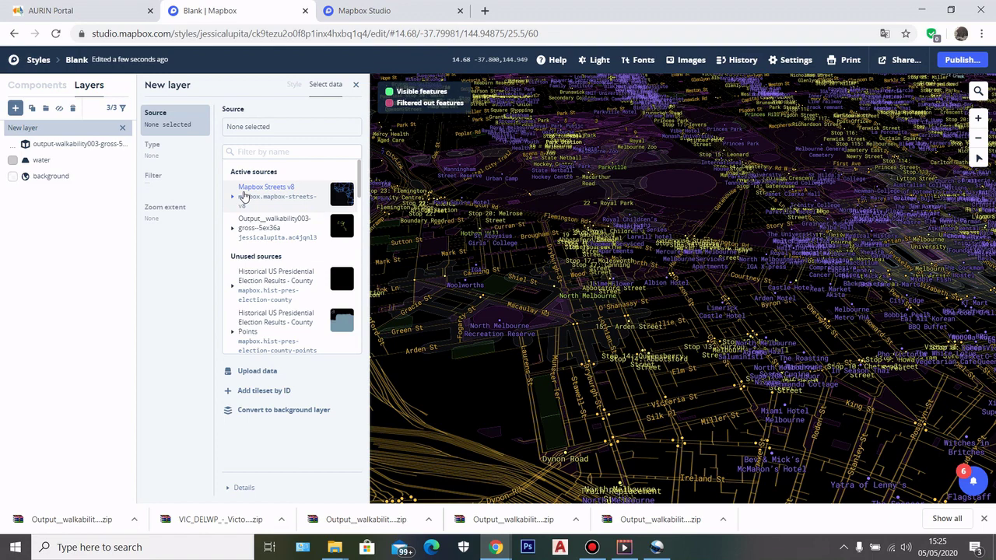
pyautogui.click(262, 199)
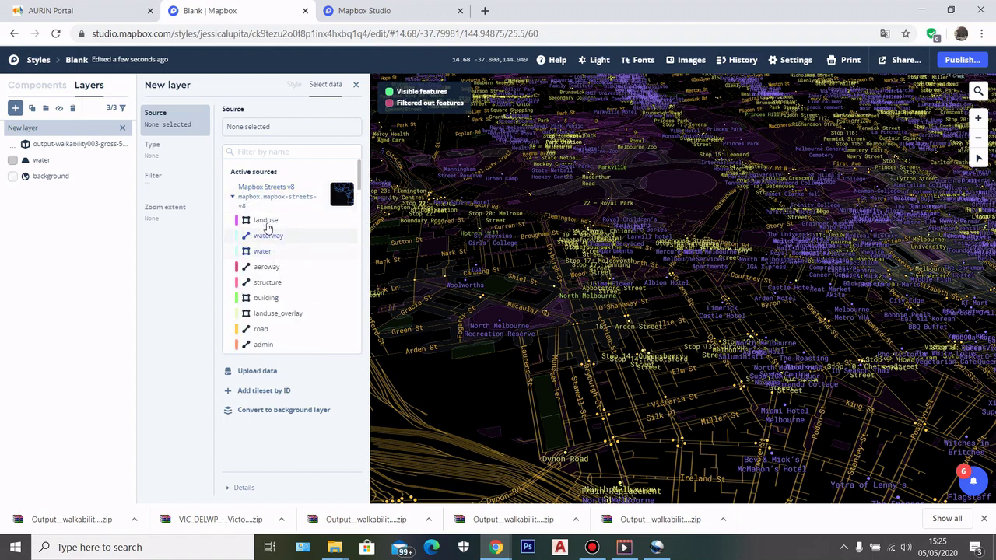
pyautogui.scroll(-2, 267, 226)
pyautogui.scroll(1, 264, 257)
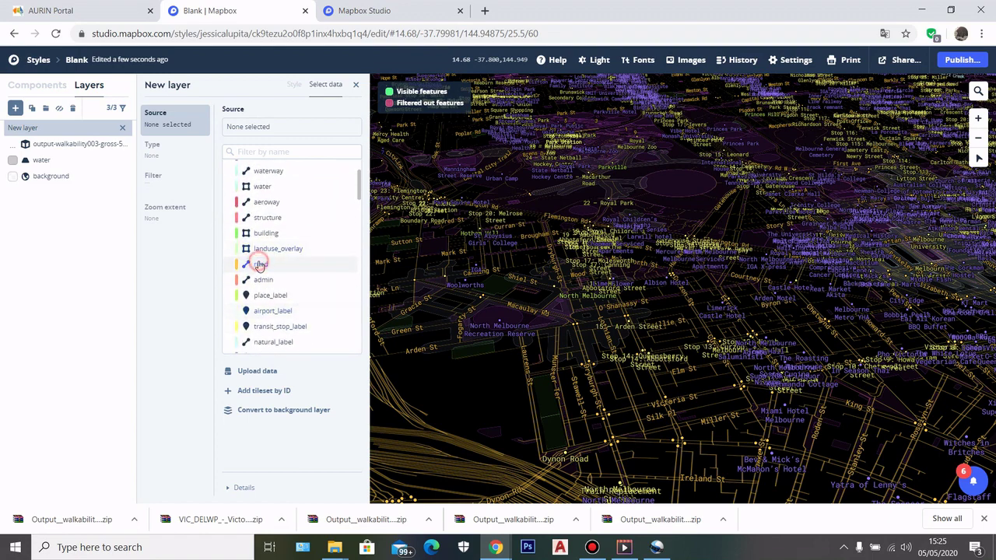
pyautogui.click(259, 265)
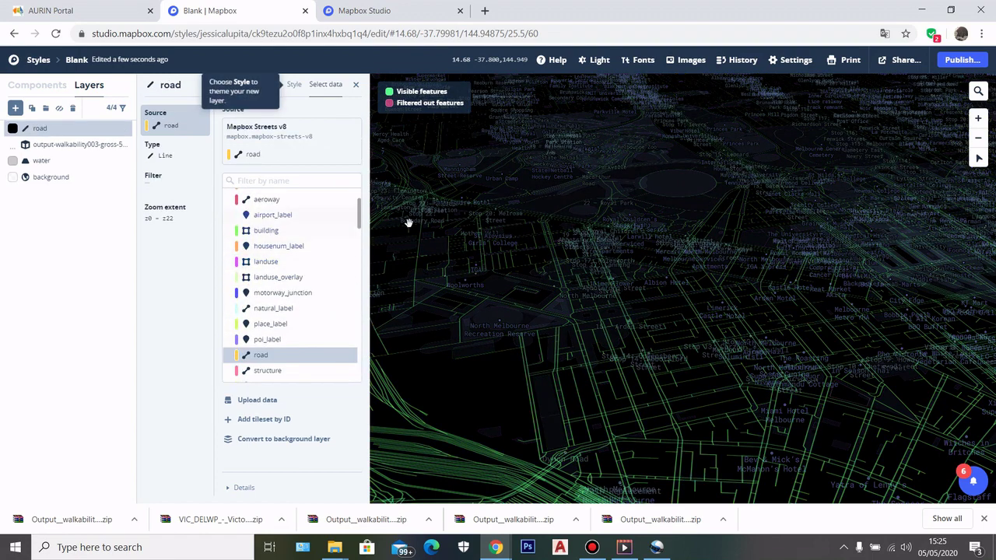
# - Style the road layer's line color as medium grey, #666666
pyautogui.click(298, 84)
pyautogui.scroll(-2, 545, 249)
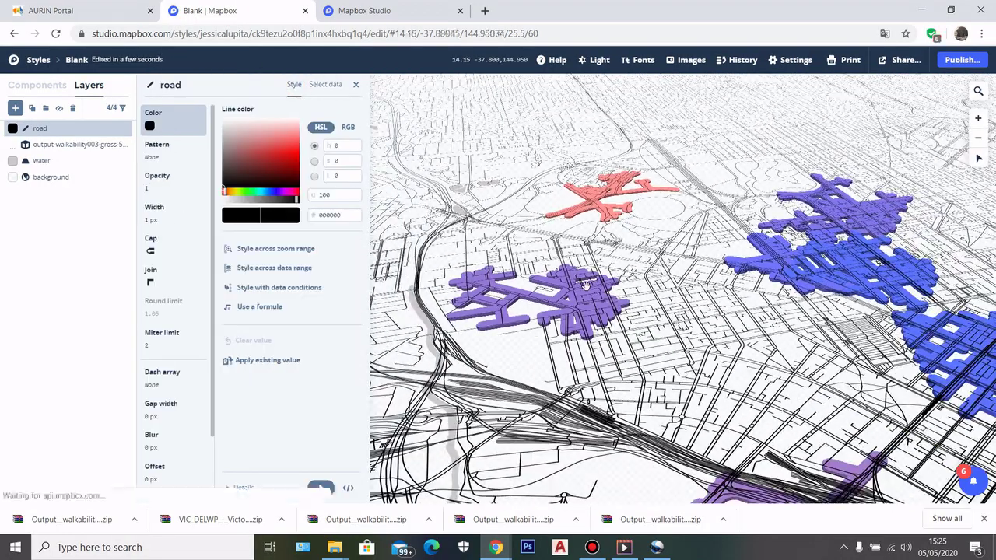
pyautogui.moveTo(584, 285); pyautogui.dragTo(547, 273)
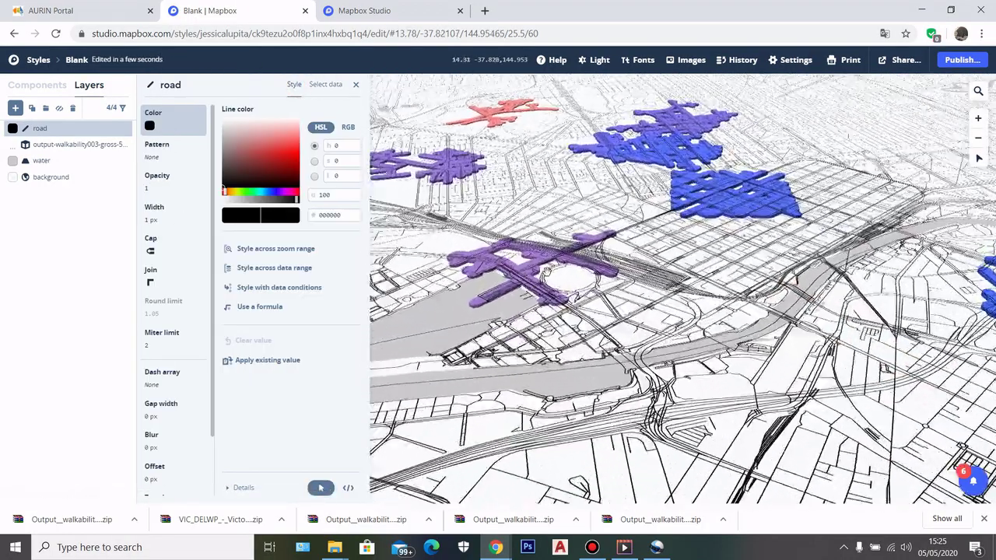
pyautogui.scroll(5, 547, 272)
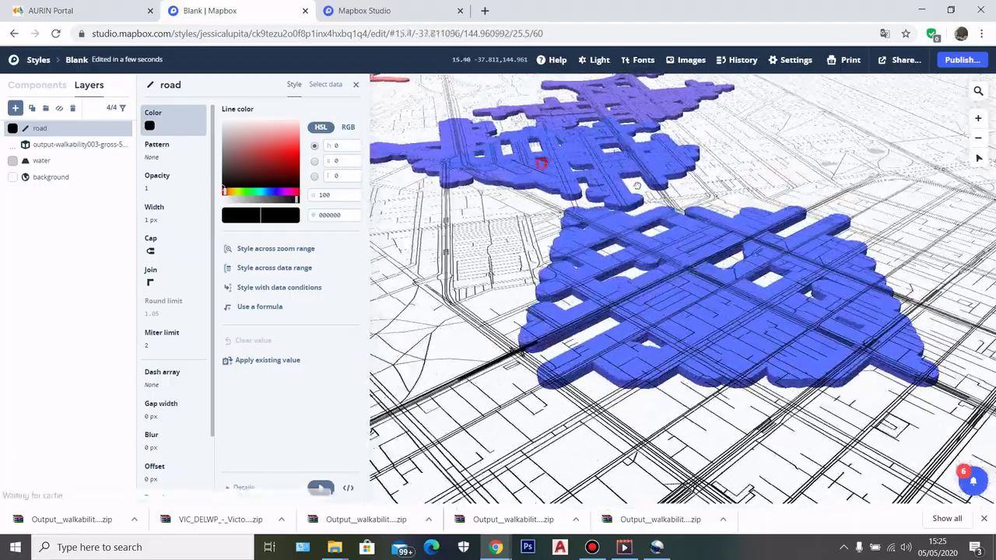
pyautogui.moveTo(637, 186); pyautogui.dragTo(560, 231)
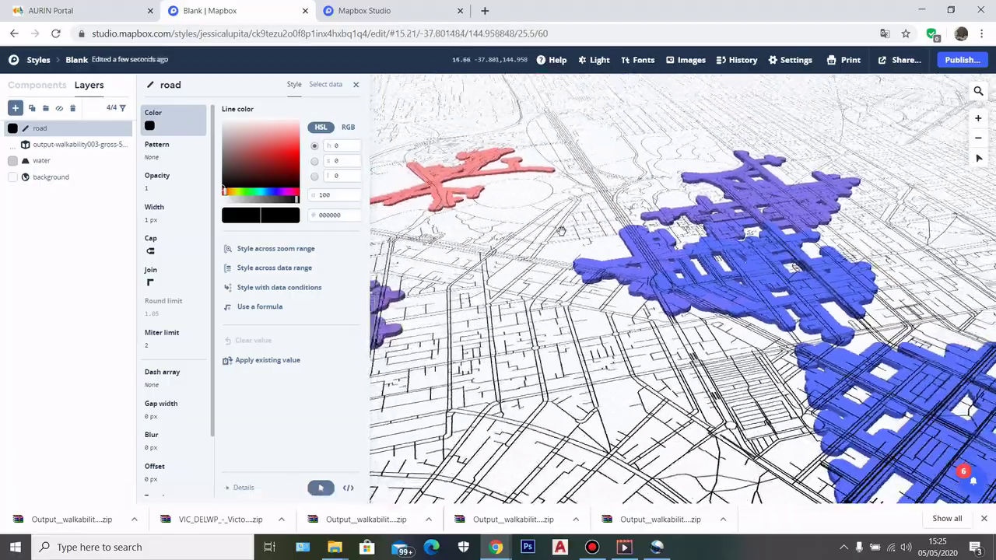
pyautogui.scroll(-3, 560, 231)
pyautogui.click(223, 151)
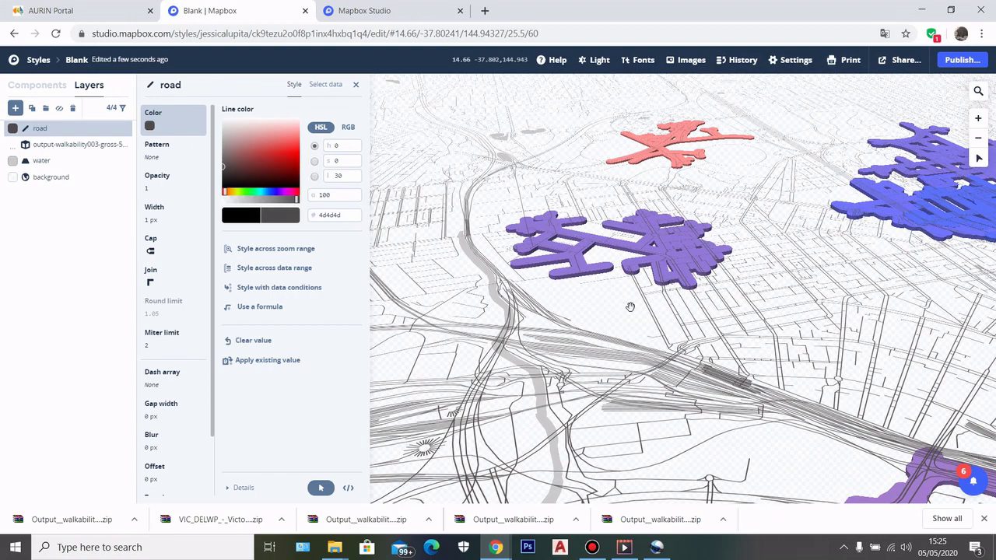
pyautogui.click(223, 154)
pyautogui.moveTo(223, 155); pyautogui.dragTo(215, 158)
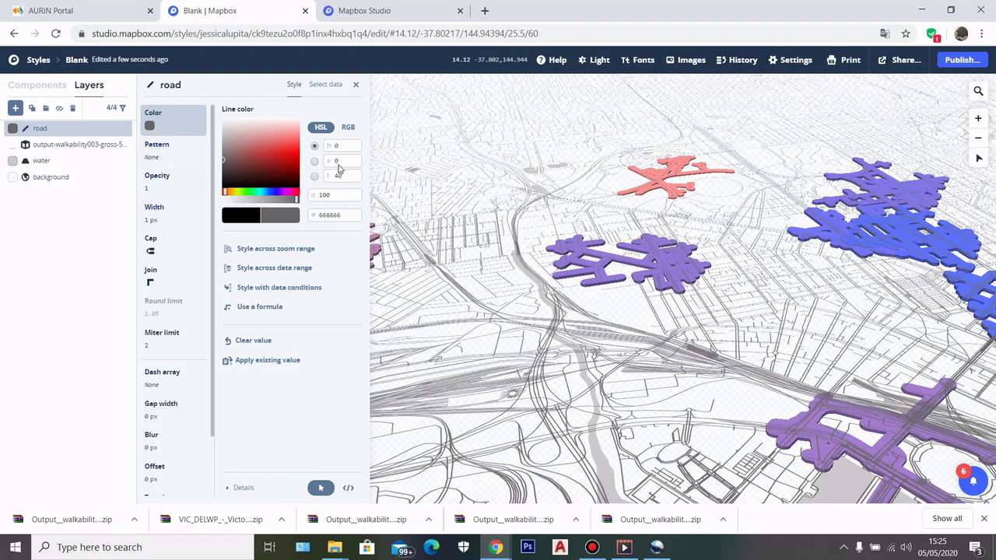
# - Examine how the grey roads look against the walkability extrusions at close, city-wide and middle zoom levels
pyautogui.scroll(3, 533, 303)
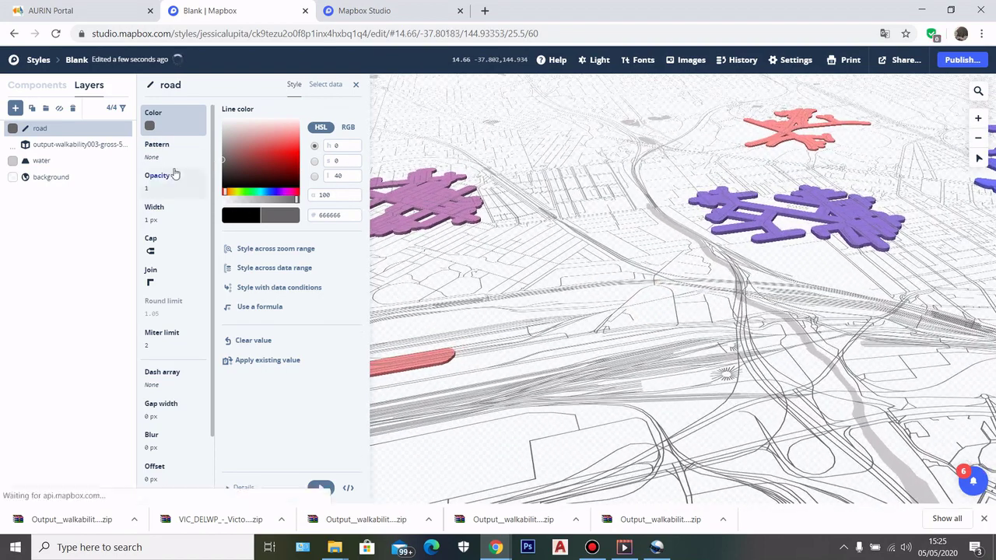
pyautogui.click(166, 191)
pyautogui.click(160, 127)
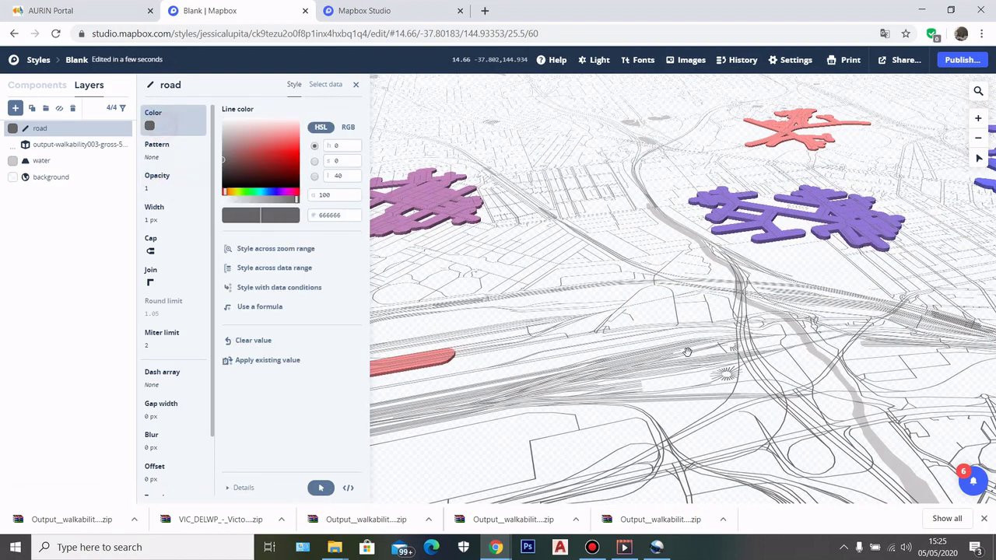
pyautogui.scroll(-5, 663, 262)
pyautogui.scroll(-8, 664, 262)
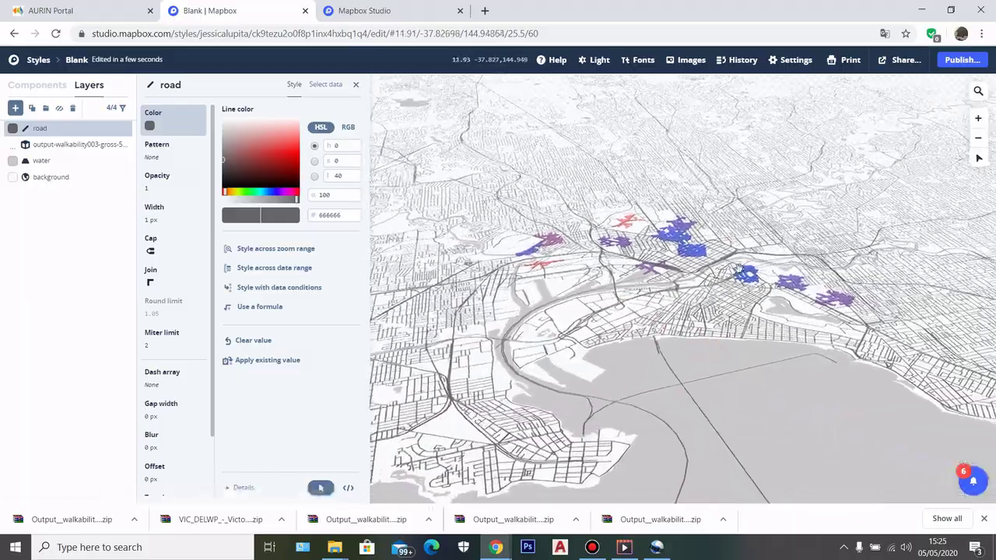
pyautogui.scroll(3, 646, 251)
pyautogui.scroll(3, 549, 220)
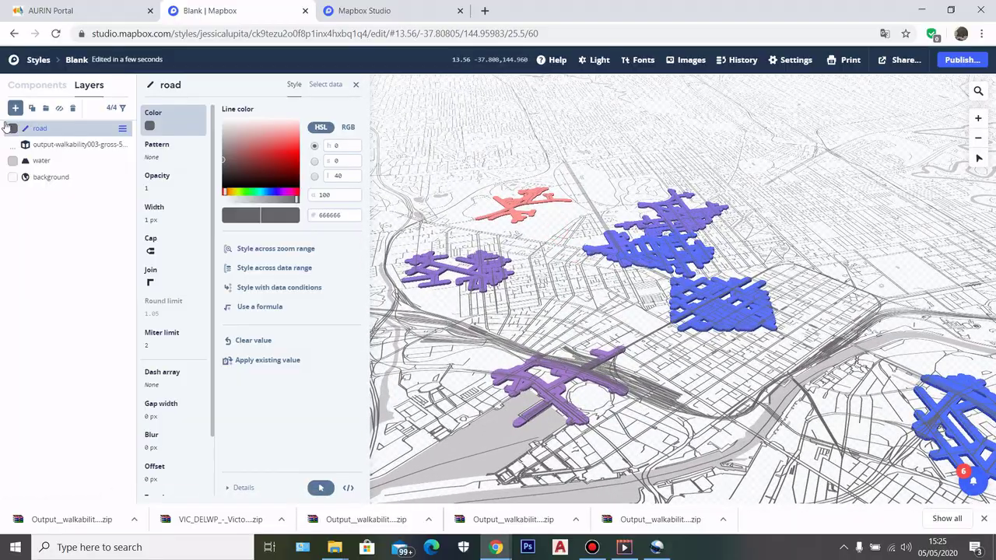
pyautogui.press('Up')
pyautogui.press('Up')
pyautogui.press('Up')
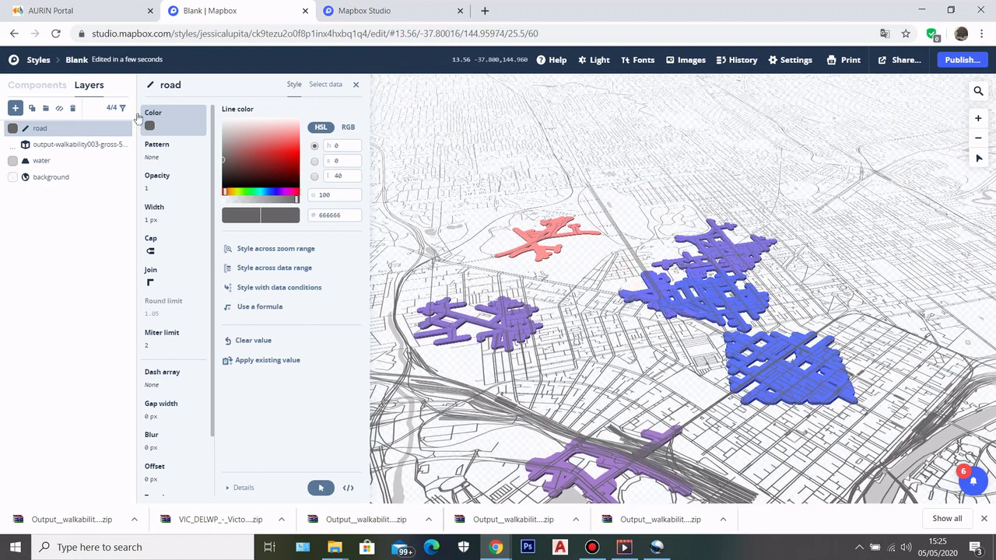
# - Add a new fill layer from the uploaded VIC_DELWP_-_Victoria_in_Futur-1nvq9r population tileset
pyautogui.click(15, 109)
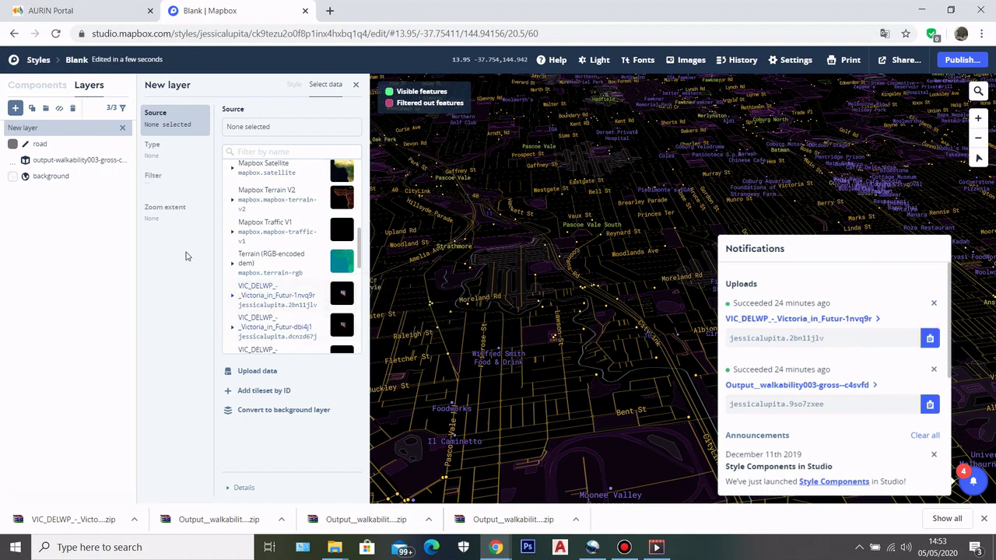
pyautogui.scroll(-1, 264, 249)
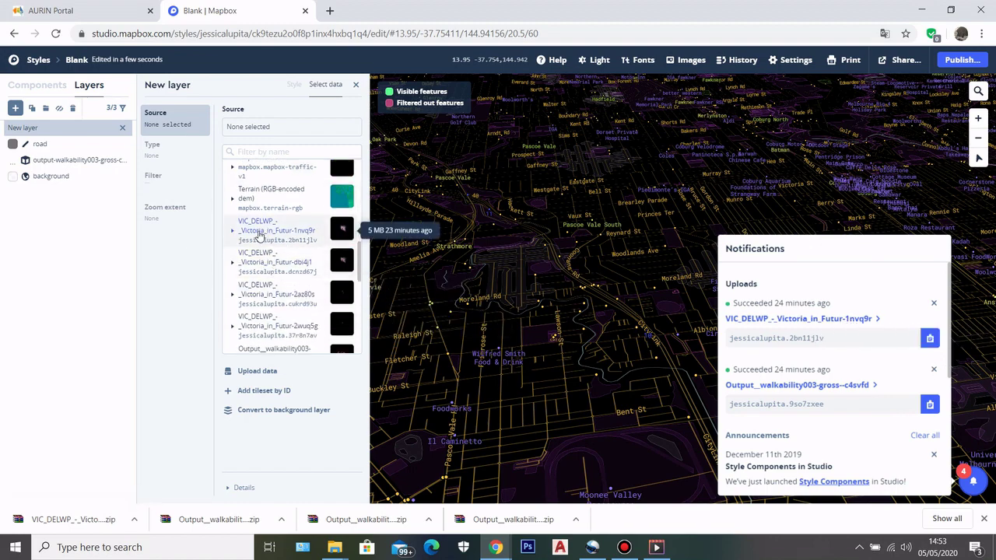
pyautogui.click(259, 232)
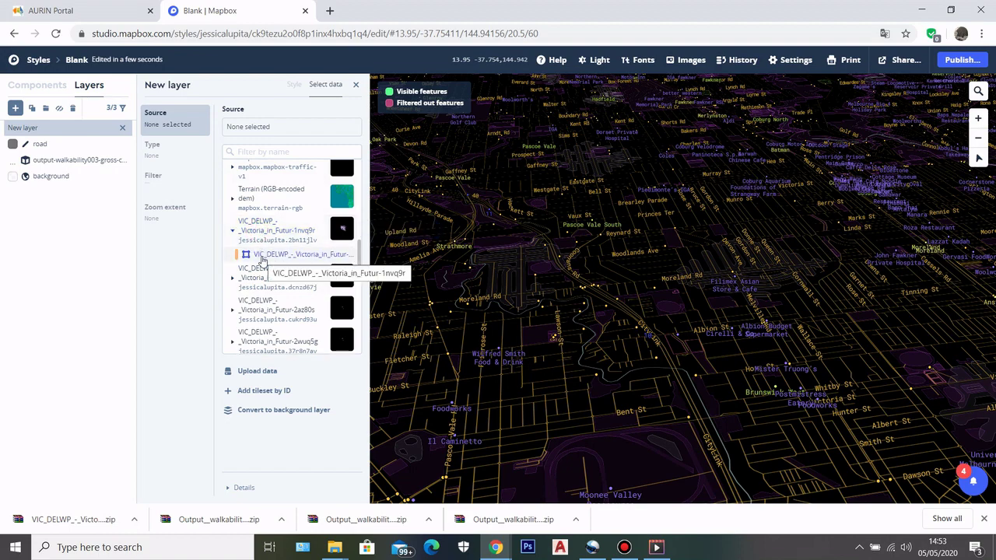
pyautogui.click(262, 260)
# - Examine the population layer's area boundaries and its full coverage around Melbourne and Port Phillip Bay
pyautogui.scroll(-8, 633, 280)
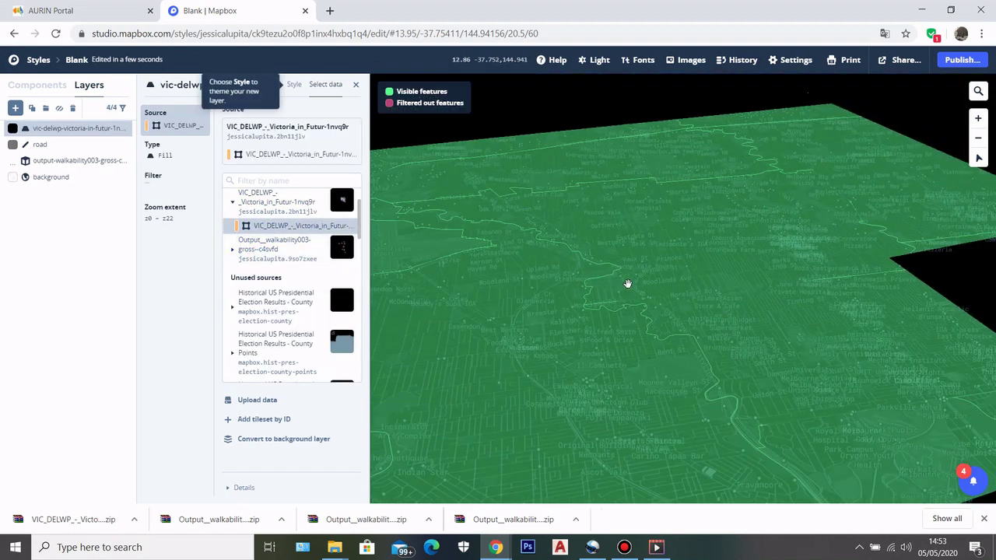
pyautogui.scroll(-4, 627, 300)
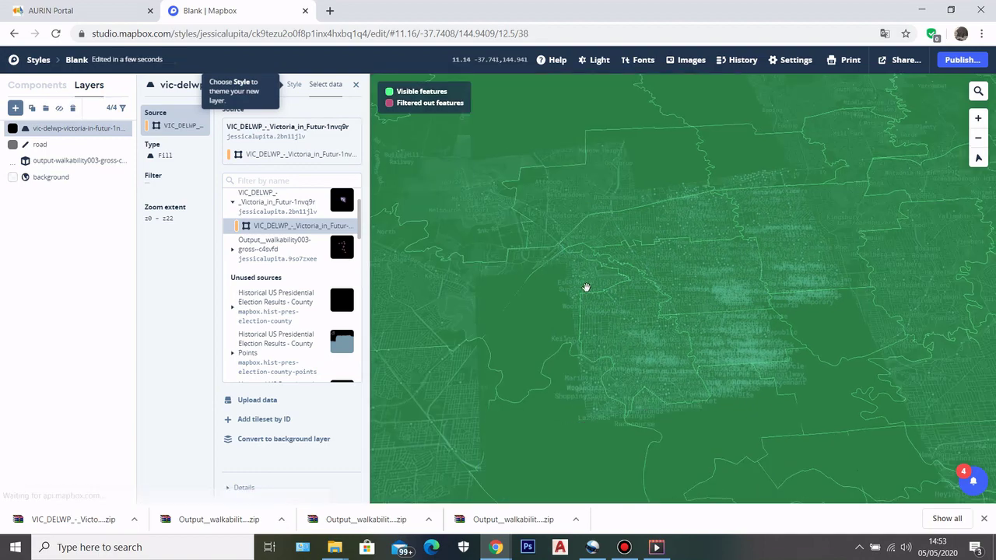
pyautogui.click(648, 193)
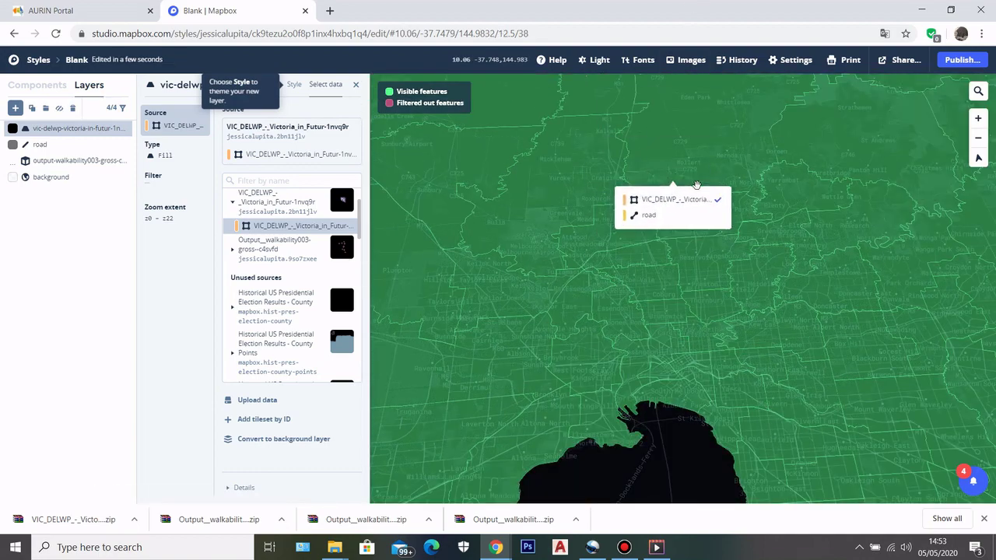
pyautogui.scroll(-3, 780, 211)
pyautogui.click(781, 206)
pyautogui.click(698, 292)
pyautogui.scroll(-3, 698, 291)
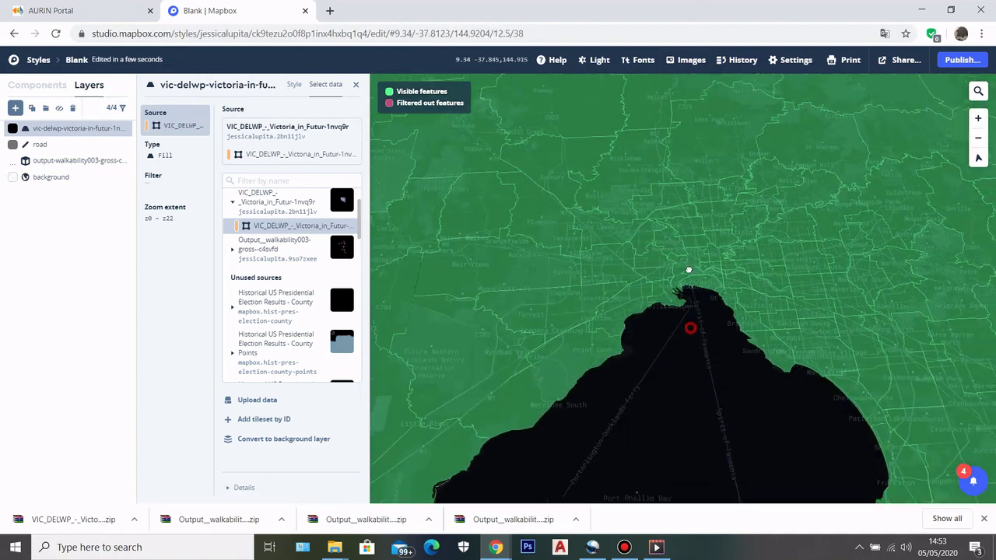
pyautogui.click(680, 297)
pyautogui.scroll(-3, 680, 301)
pyautogui.click(698, 280)
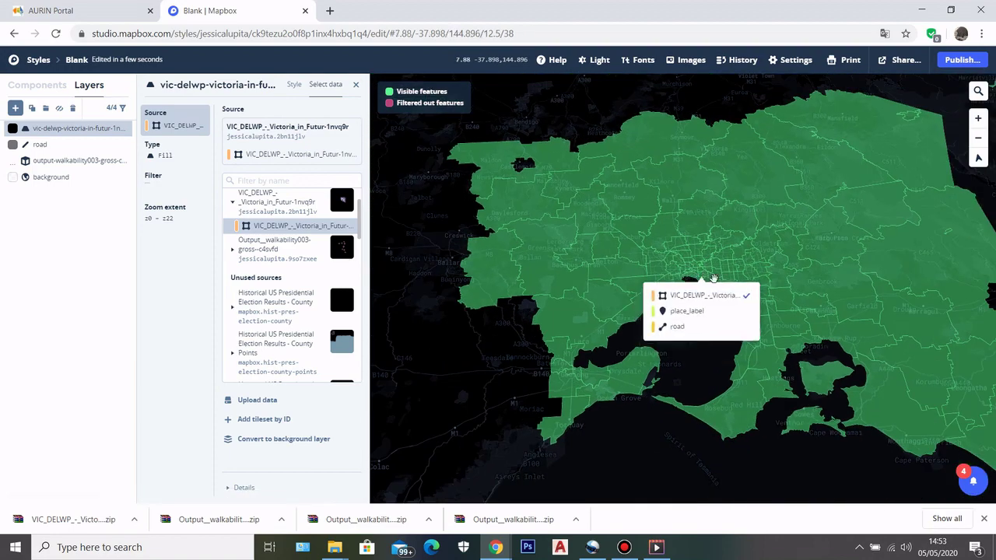
# - Create a filter condition on the Victorian population layer using the 0est_res_p data field
pyautogui.click(731, 278)
pyautogui.scroll(3, 777, 287)
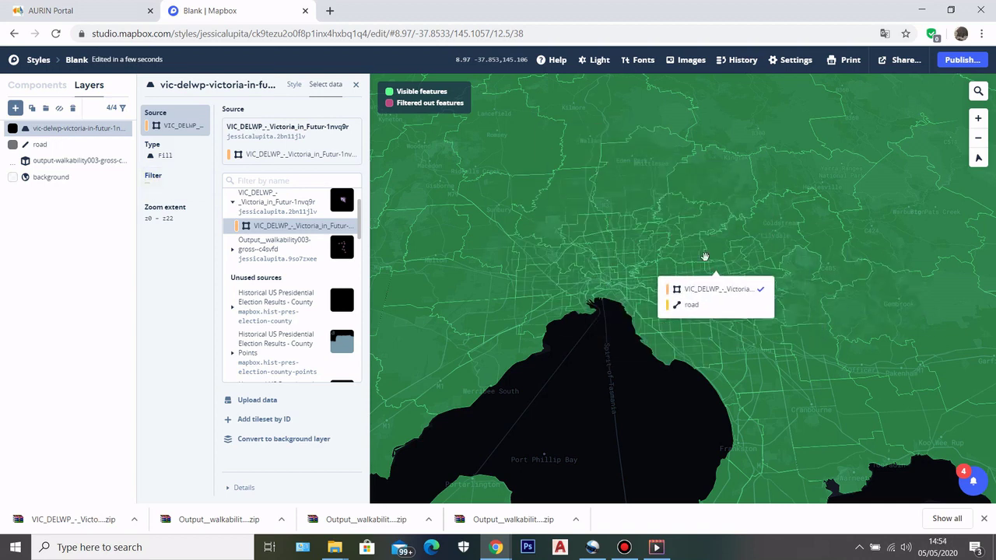
pyautogui.click(155, 180)
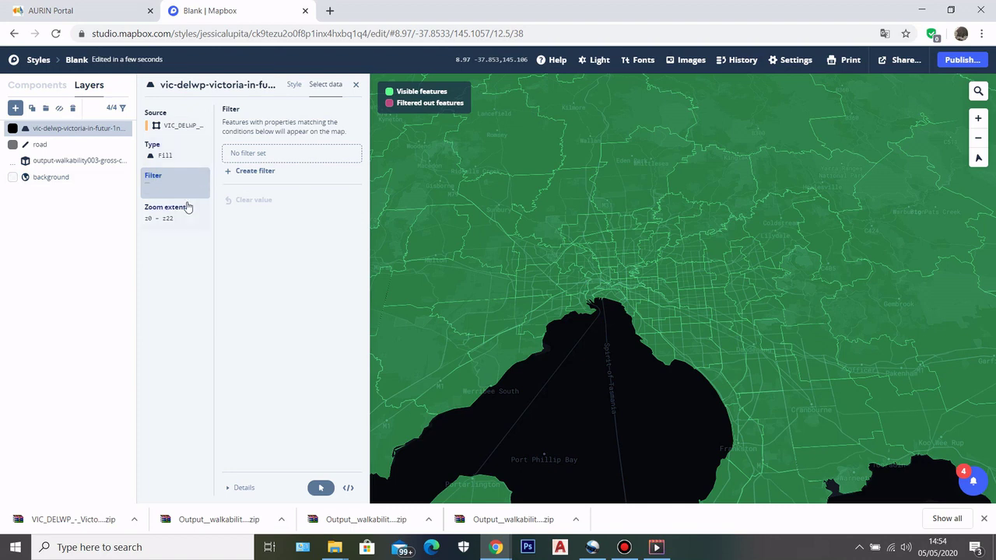
pyautogui.click(240, 174)
pyautogui.scroll(-1, 449, 247)
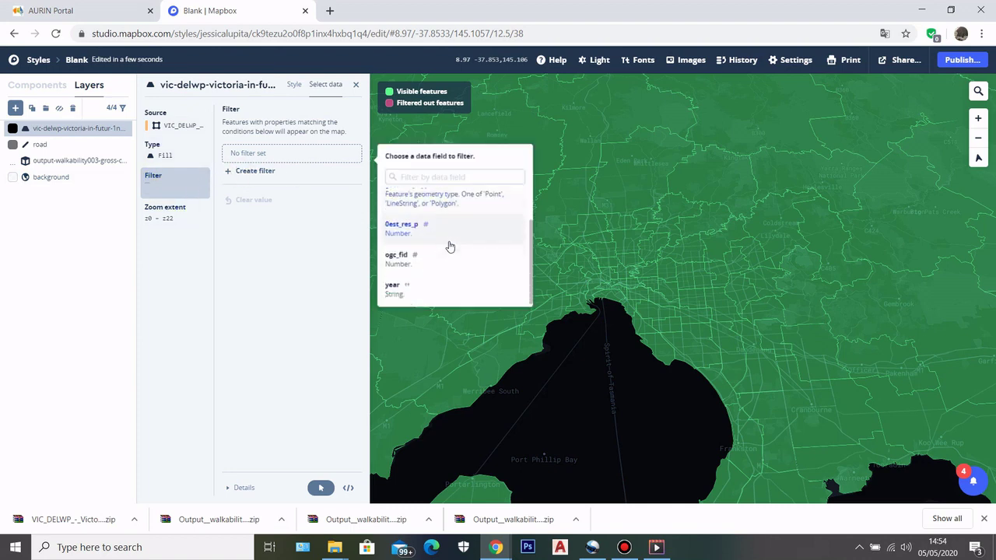
pyautogui.scroll(1, 433, 244)
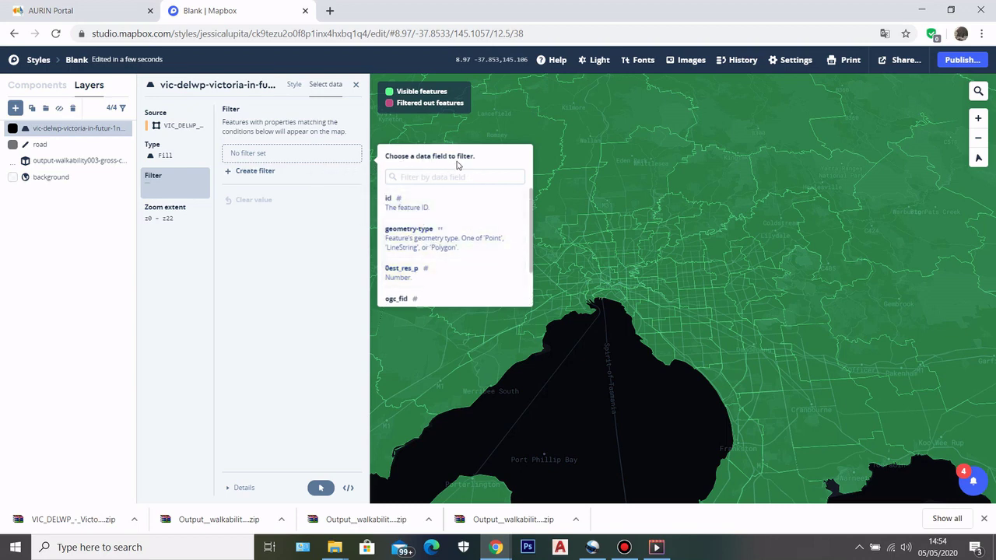
pyautogui.scroll(-1, 434, 249)
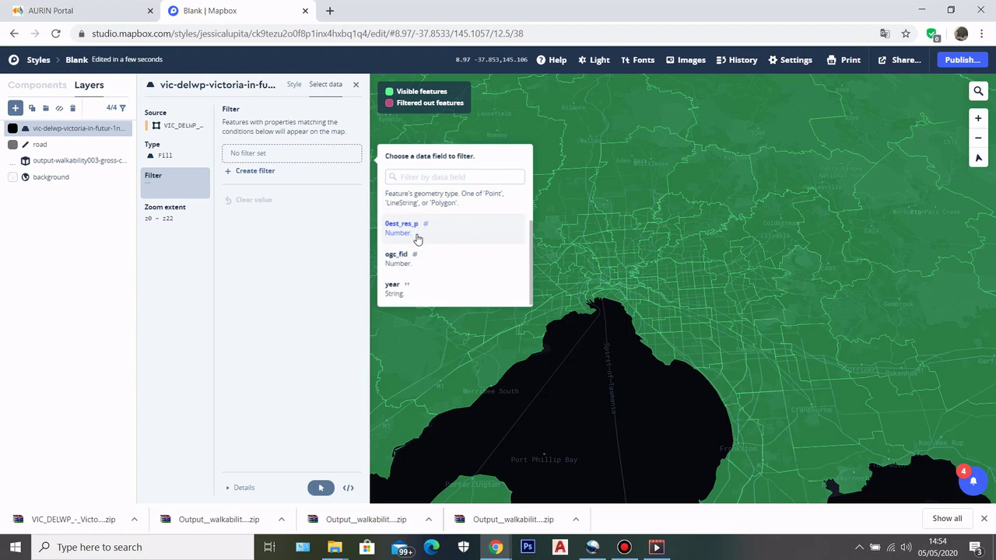
pyautogui.click(415, 237)
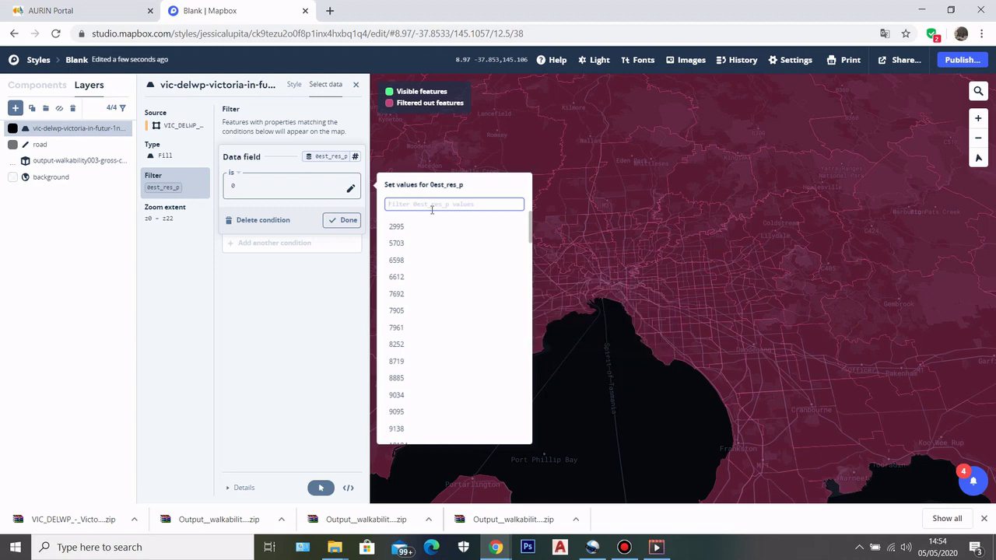
# - Set the 0est_res_p filter condition to is greater than or equal to 10000
pyautogui.write('10000')
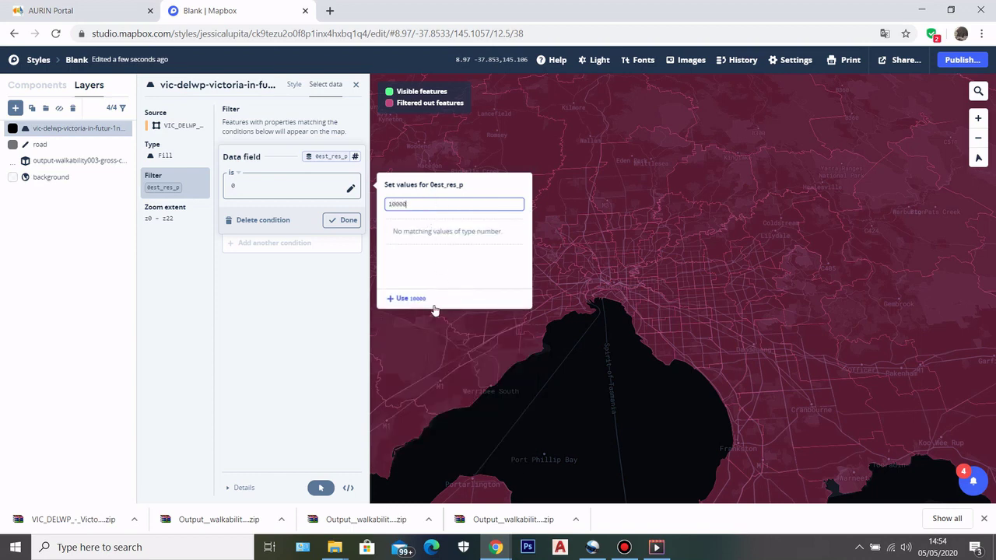
pyautogui.click(401, 300)
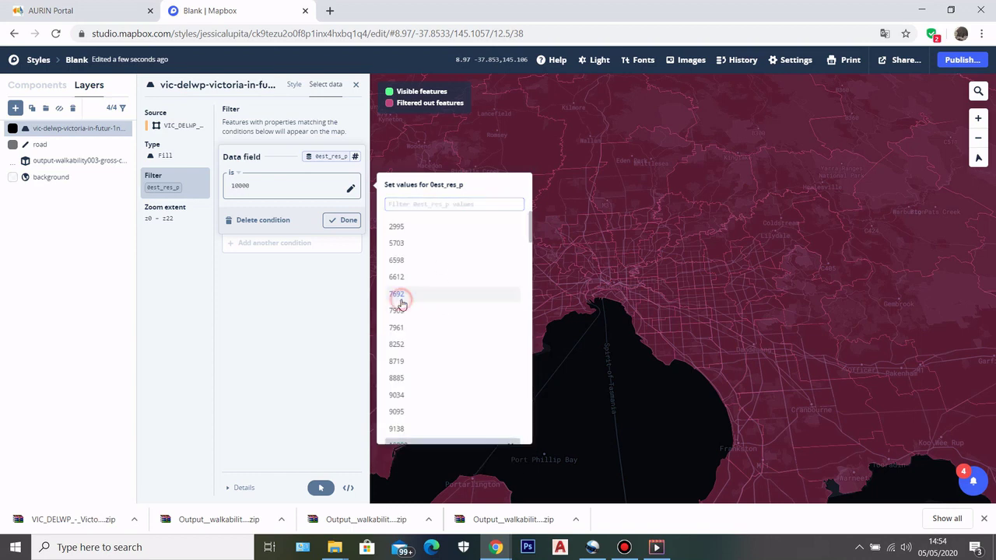
pyautogui.click(231, 175)
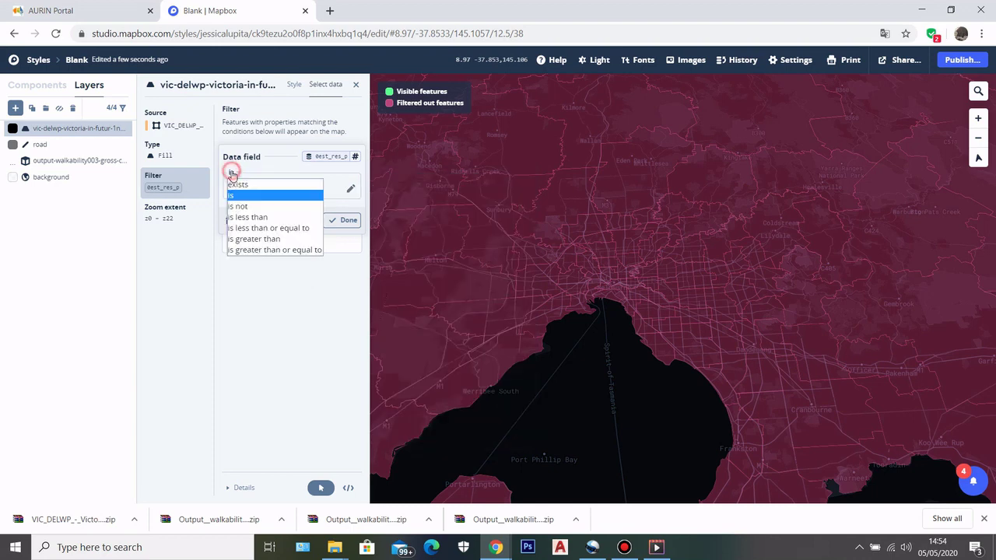
pyautogui.click(246, 249)
pyautogui.scroll(-2, 596, 175)
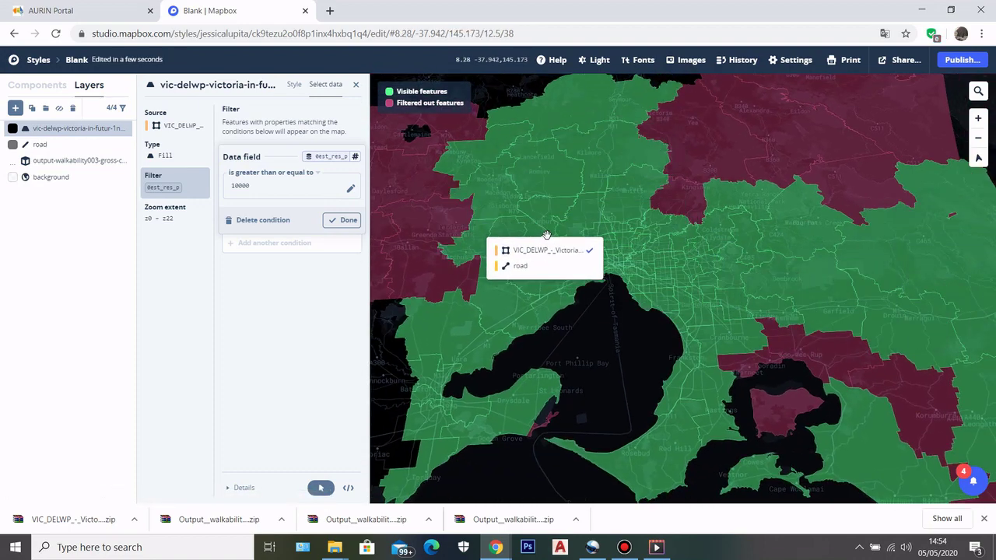
pyautogui.scroll(10, 615, 276)
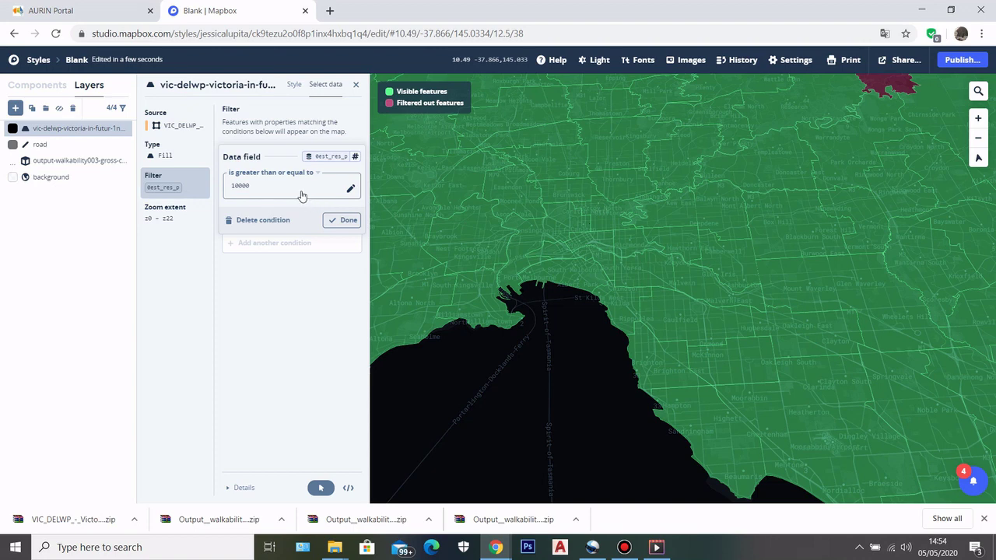
pyautogui.click(248, 179)
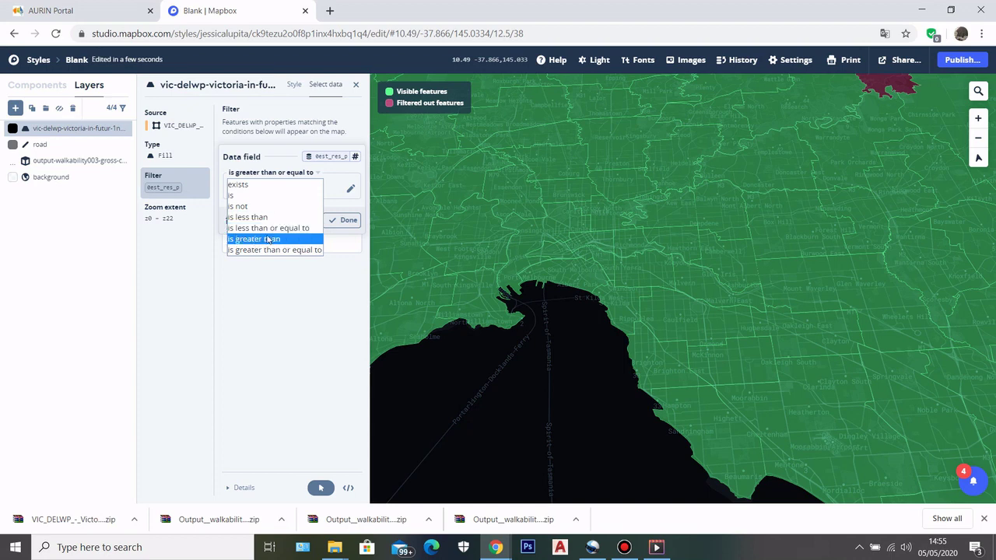
pyautogui.click(248, 309)
pyautogui.click(249, 309)
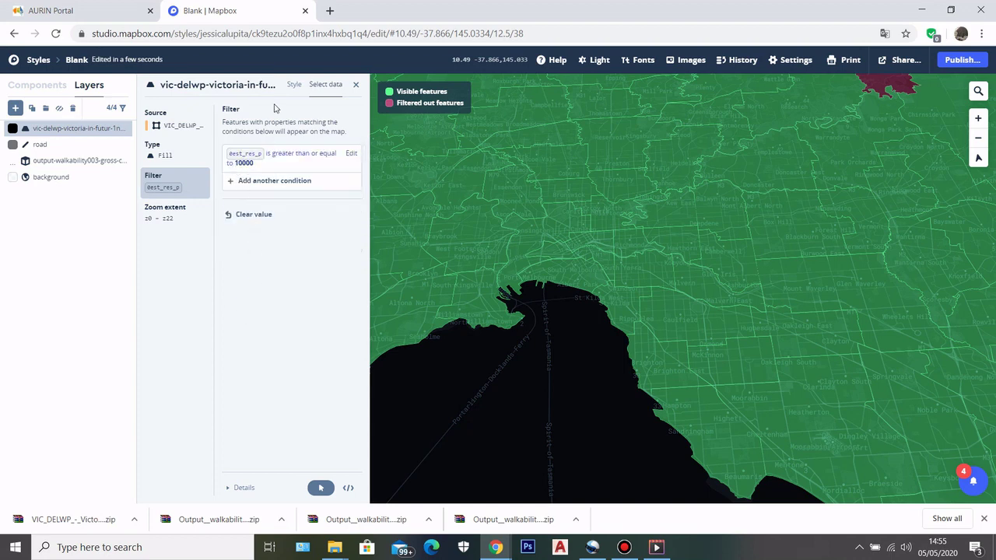
# - Move the population layer beneath the road and walkability layers, directly above the water layer
pyautogui.click(294, 84)
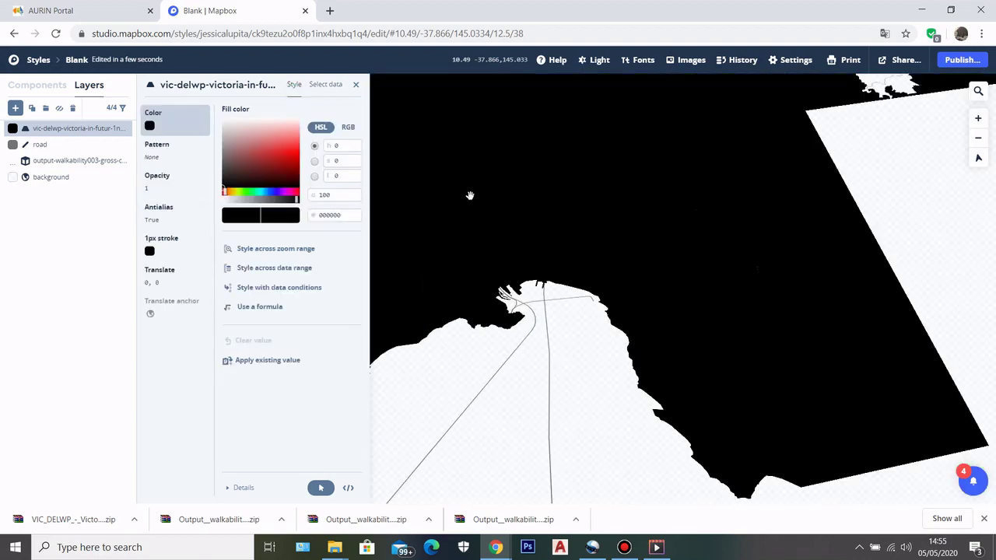
pyautogui.scroll(-5, 591, 260)
pyautogui.scroll(-1, 645, 278)
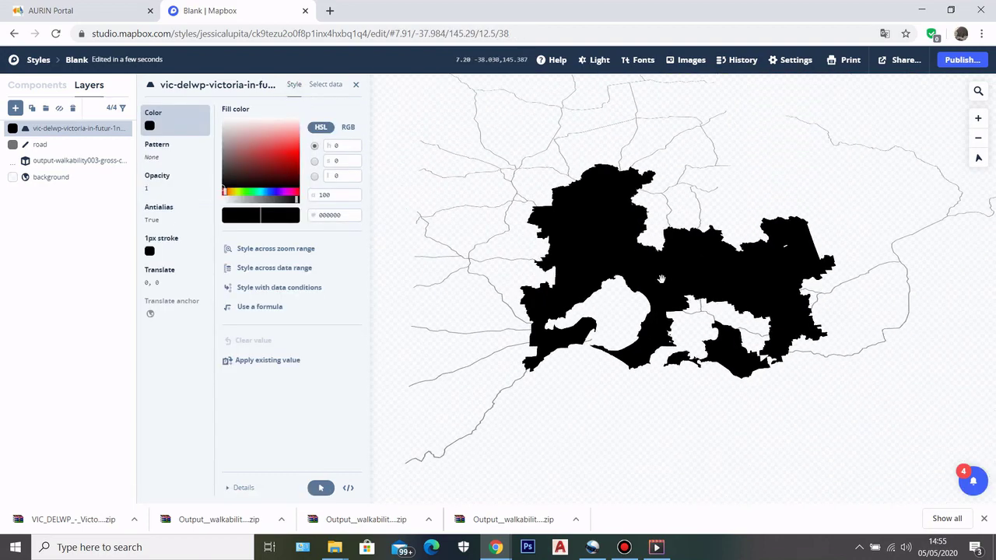
pyautogui.scroll(3, 666, 281)
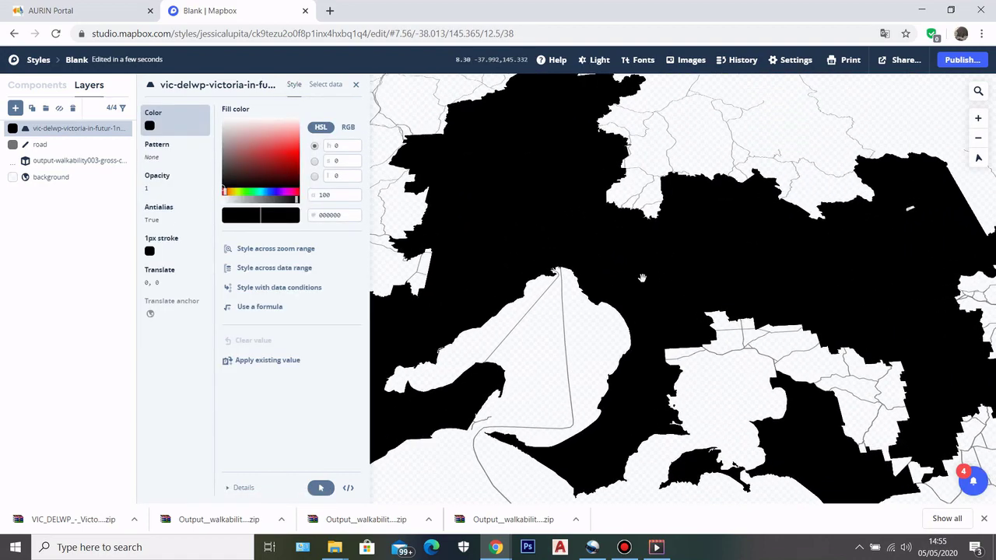
pyautogui.scroll(-3, 620, 281)
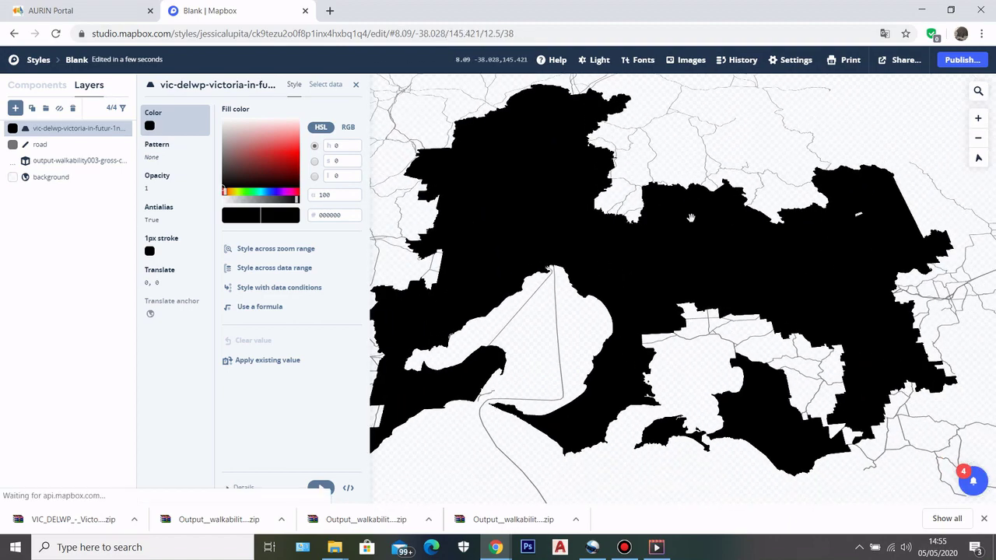
pyautogui.scroll(4, 620, 281)
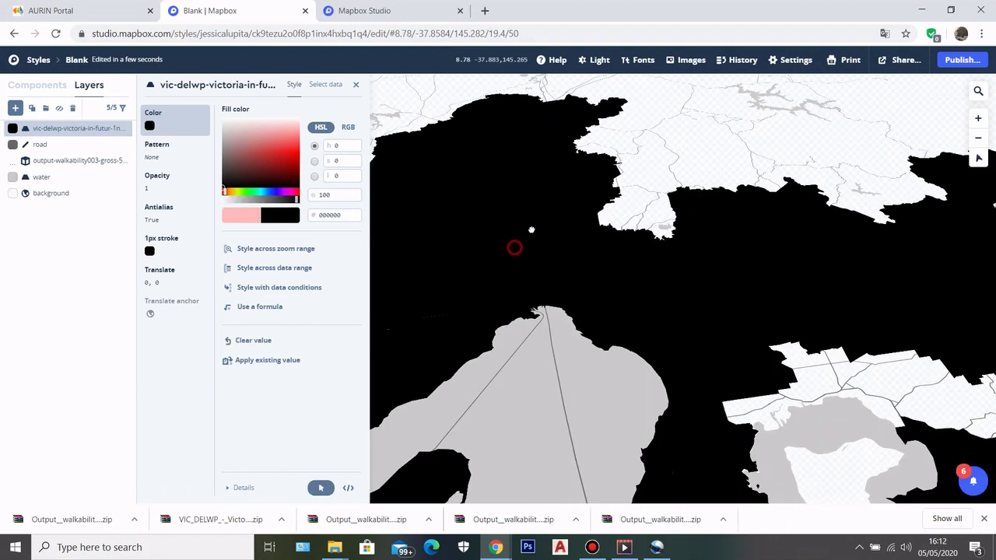
pyautogui.scroll(1, 531, 230)
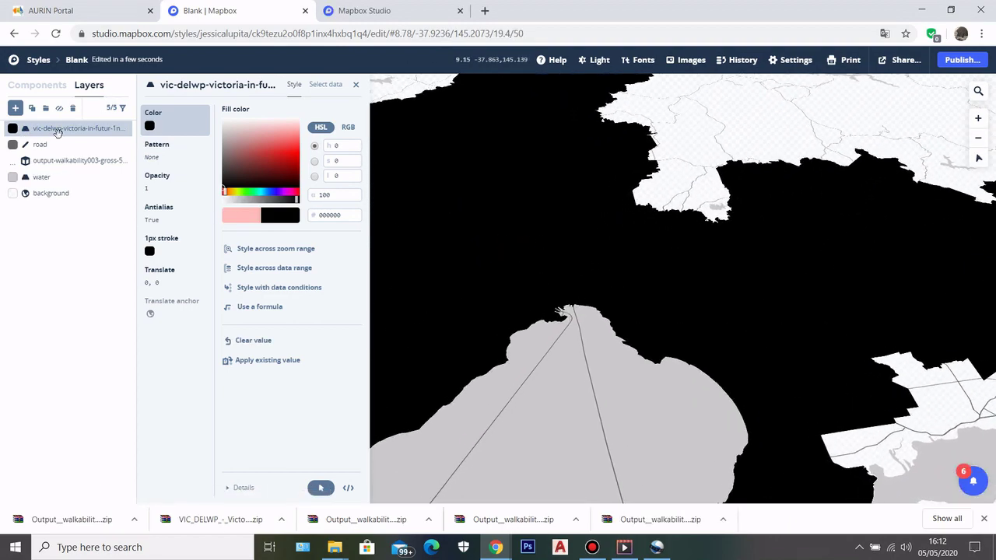
pyautogui.moveTo(45, 131); pyautogui.dragTo(42, 174)
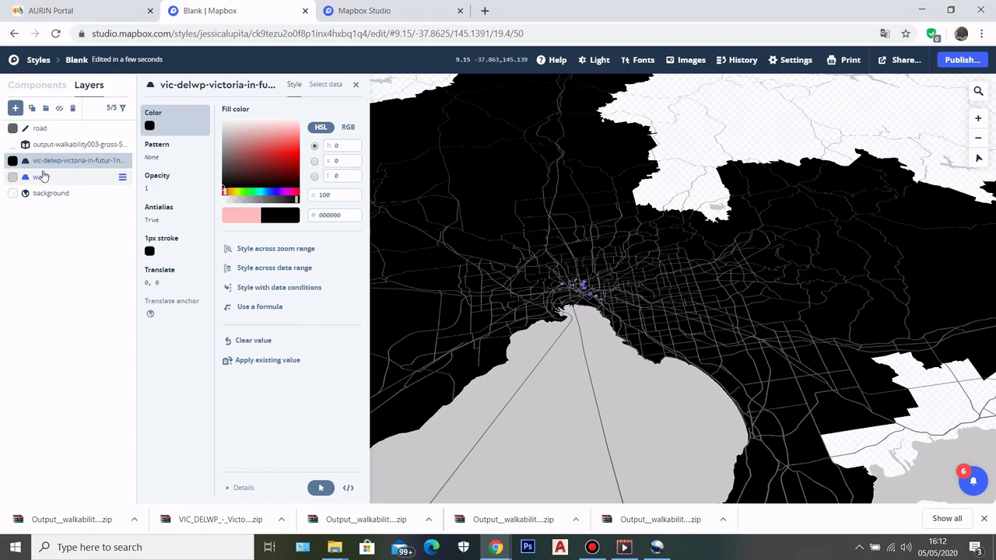
# - Examine the roads and walkability extrusions over the population fill at city-wide and close zoom levels
pyautogui.scroll(5, 606, 300)
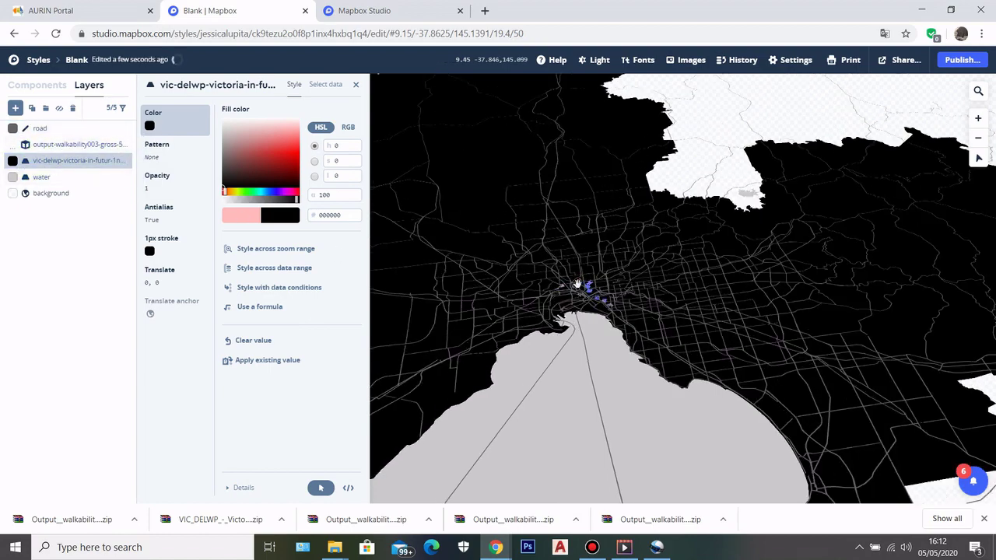
pyautogui.scroll(4, 606, 299)
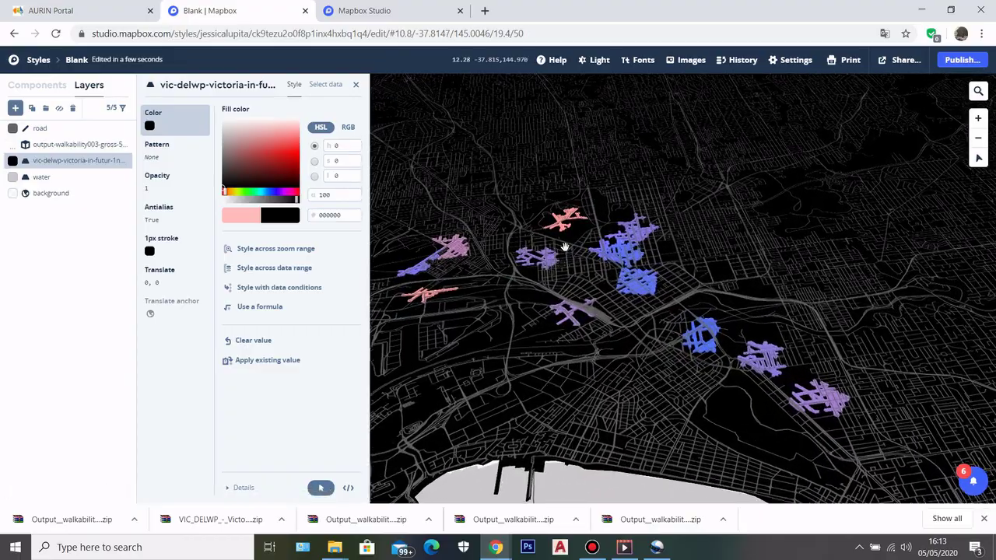
pyautogui.scroll(-4, 650, 311)
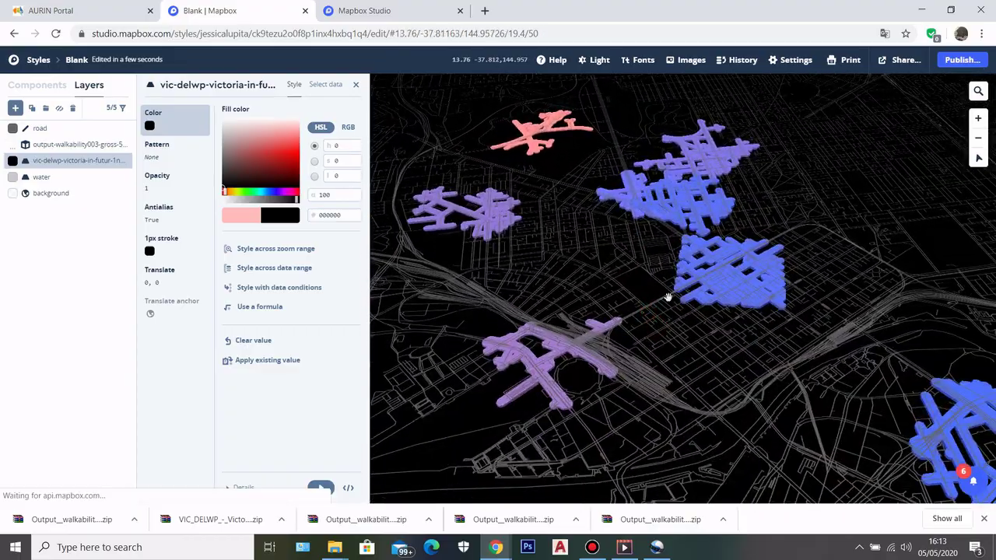
pyautogui.scroll(-2, 497, 222)
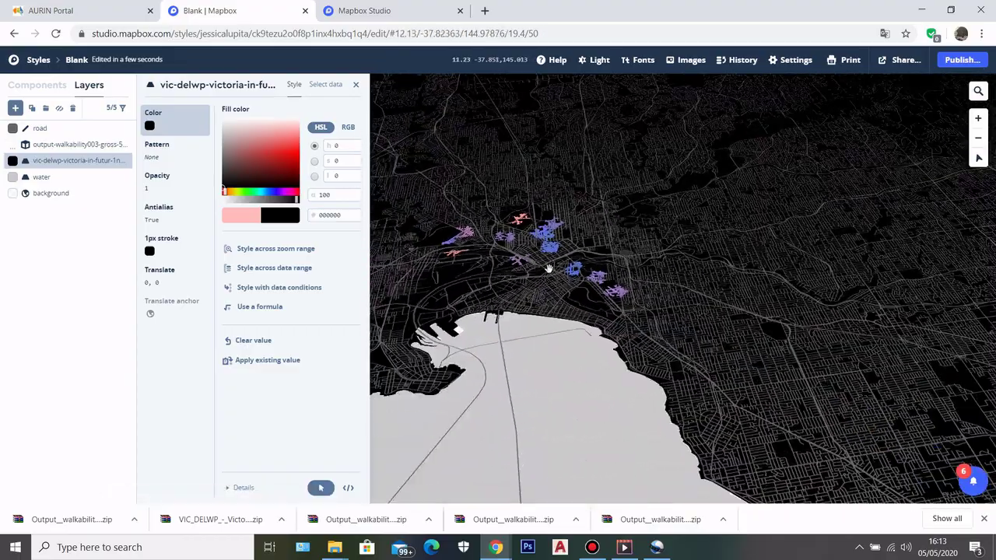
pyautogui.scroll(4, 520, 234)
pyautogui.scroll(-6, 614, 273)
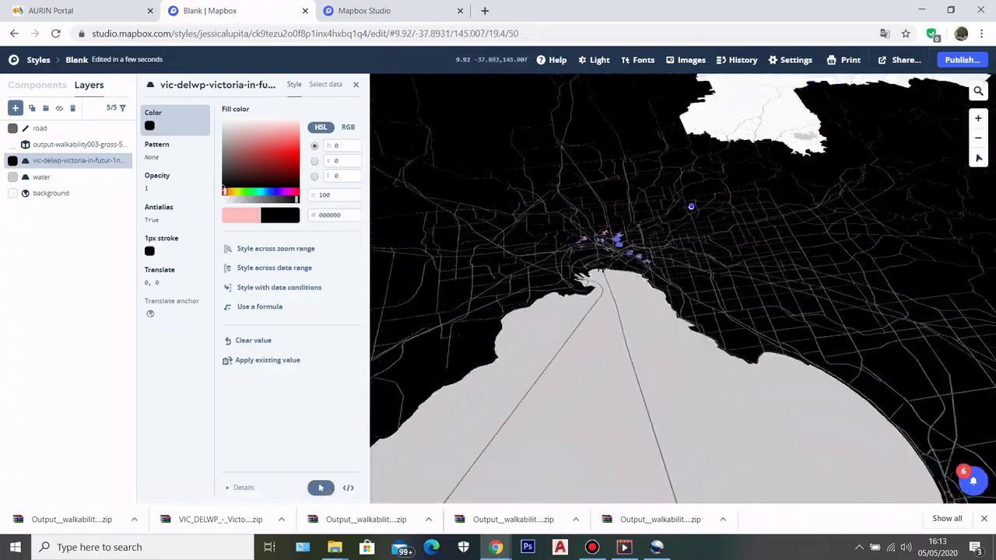
pyautogui.scroll(6, 691, 206)
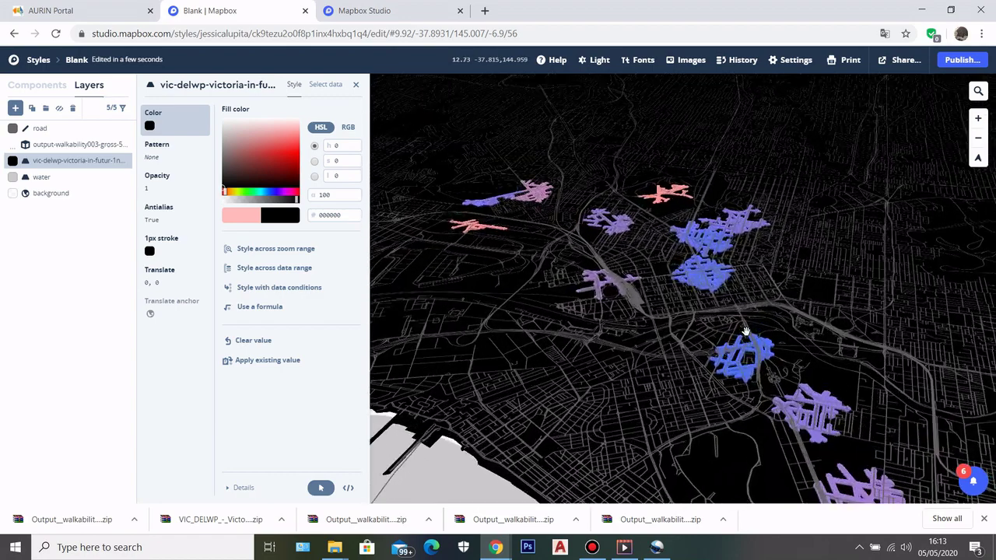
pyautogui.scroll(1, 745, 332)
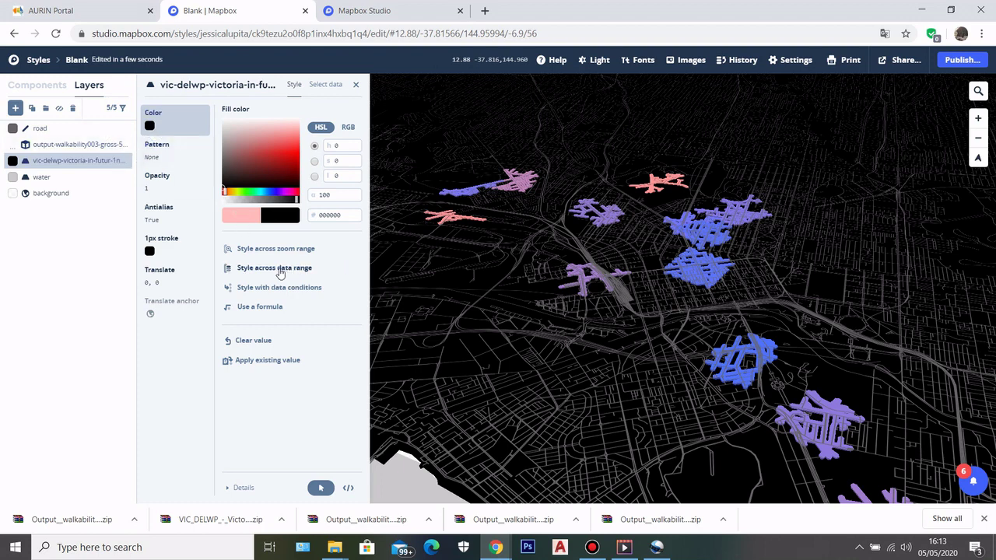
# - Style the population fill color across the 0est_res_p data range, from pale pink #ffc7c7 at 221 to red #c70000 at 172897
pyautogui.click(252, 269)
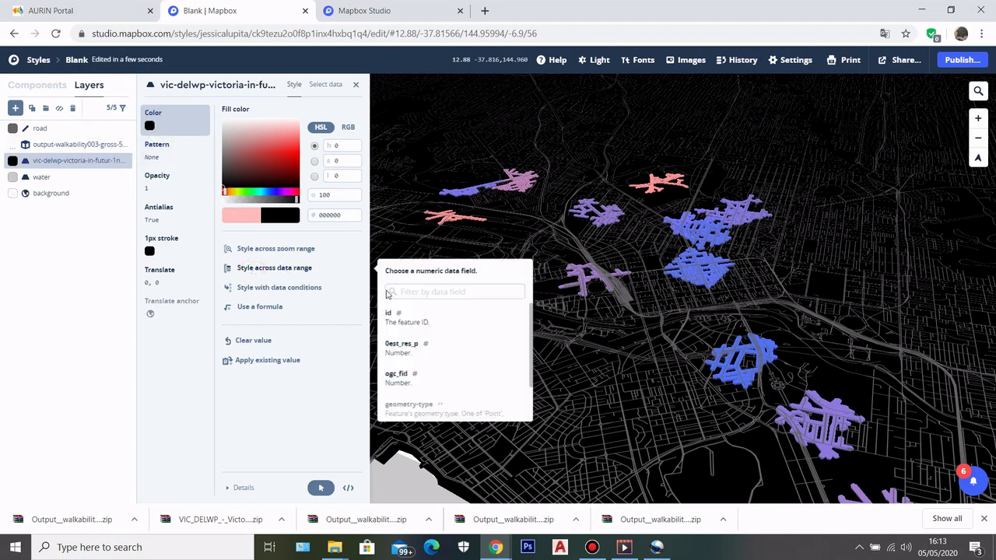
pyautogui.click(401, 351)
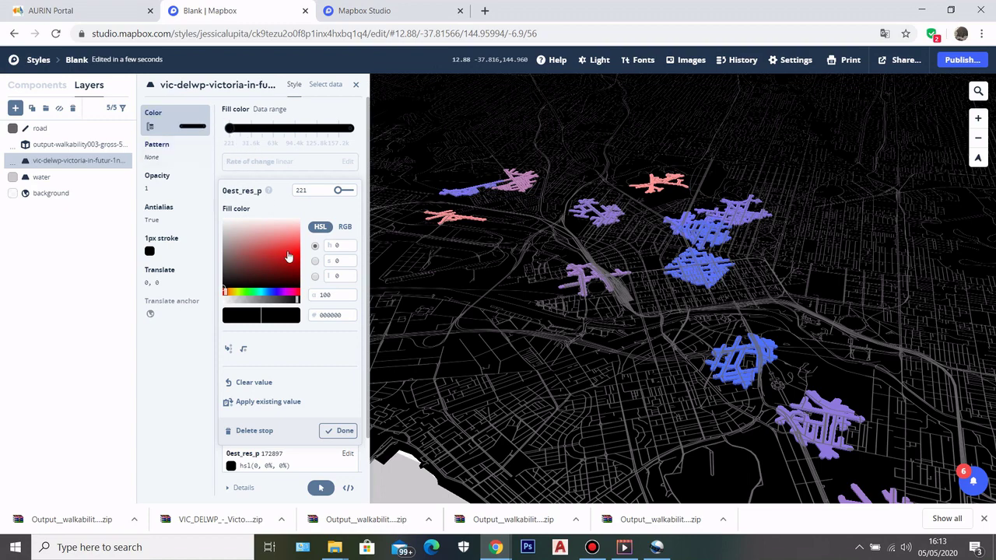
pyautogui.moveTo(277, 228); pyautogui.dragTo(314, 229)
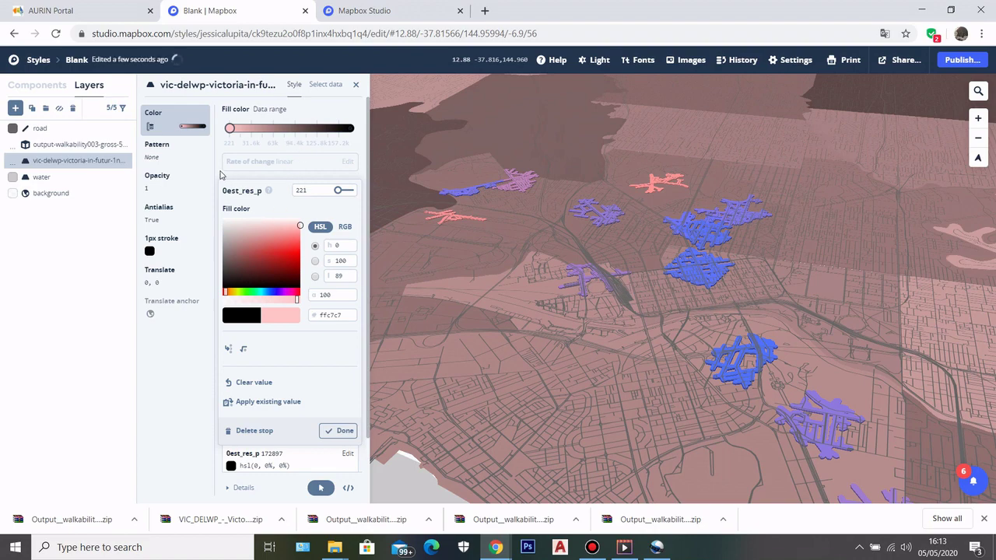
pyautogui.click(221, 171)
pyautogui.click(253, 222)
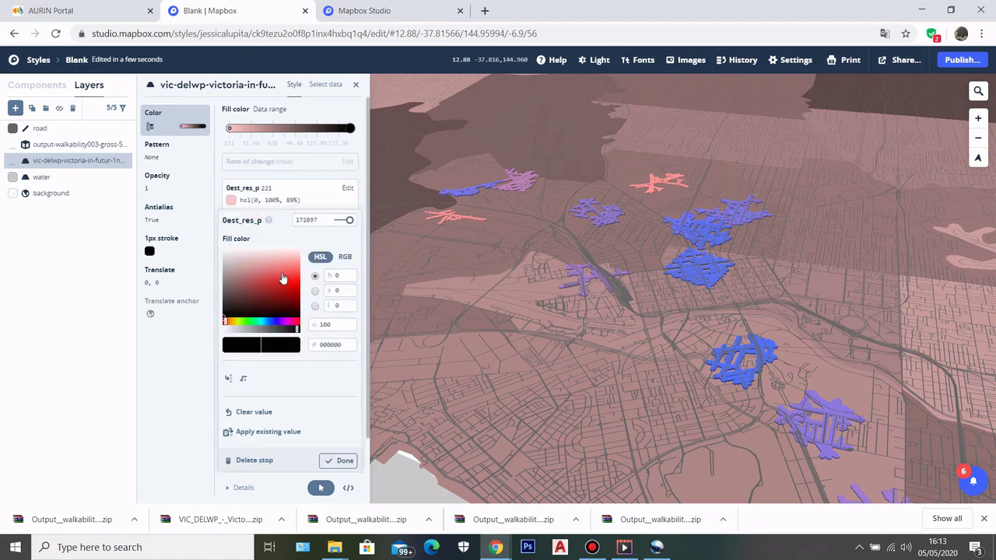
pyautogui.moveTo(282, 278); pyautogui.dragTo(318, 294)
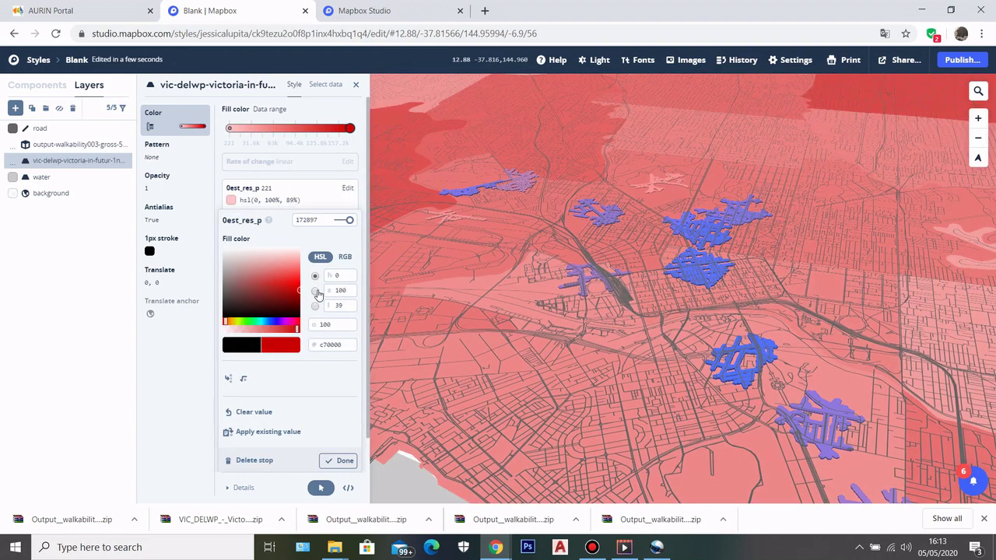
# - Examine the red population gradient across greater Melbourne and beneath the inner-city walkability extrusions
pyautogui.scroll(-8, 562, 266)
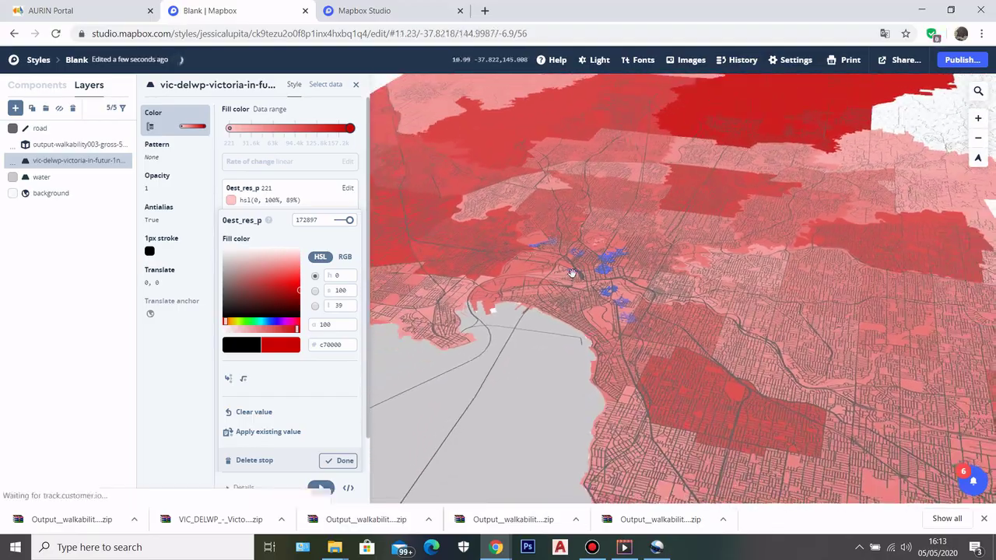
pyautogui.scroll(-5, 565, 264)
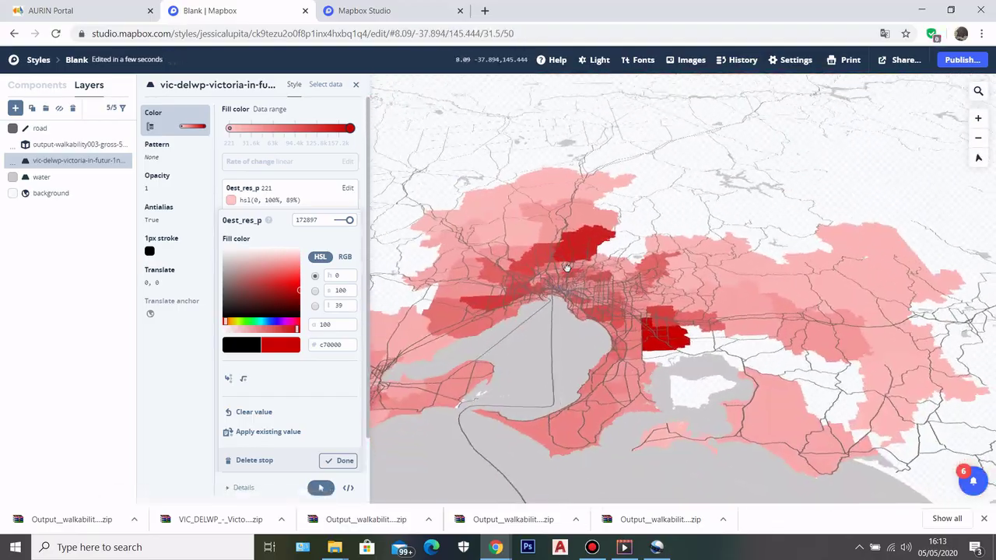
pyautogui.scroll(10, 567, 288)
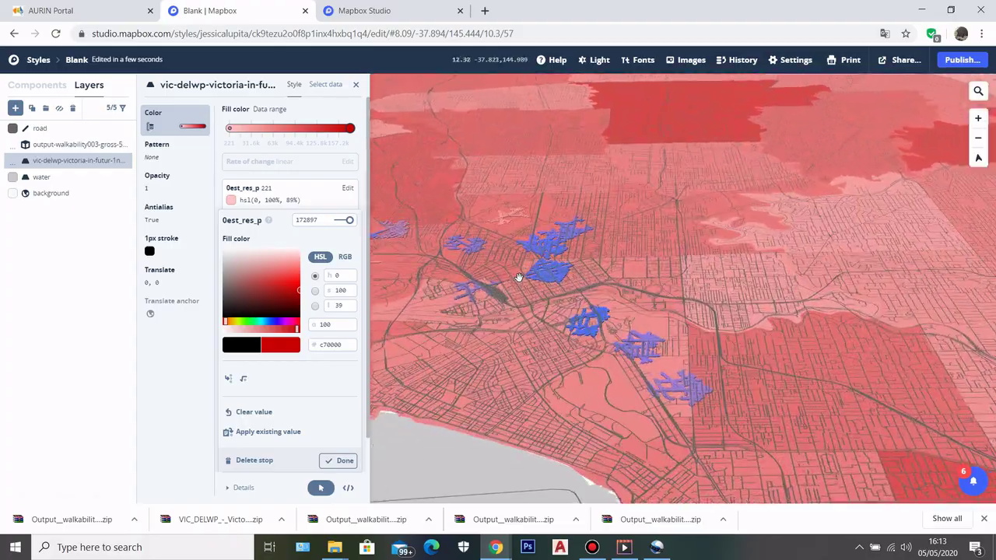
# - Examine the walkability extrusions over the population fill, from inner-city streets out to the whole bay area
pyautogui.scroll(3, 536, 260)
pyautogui.scroll(-3, 545, 260)
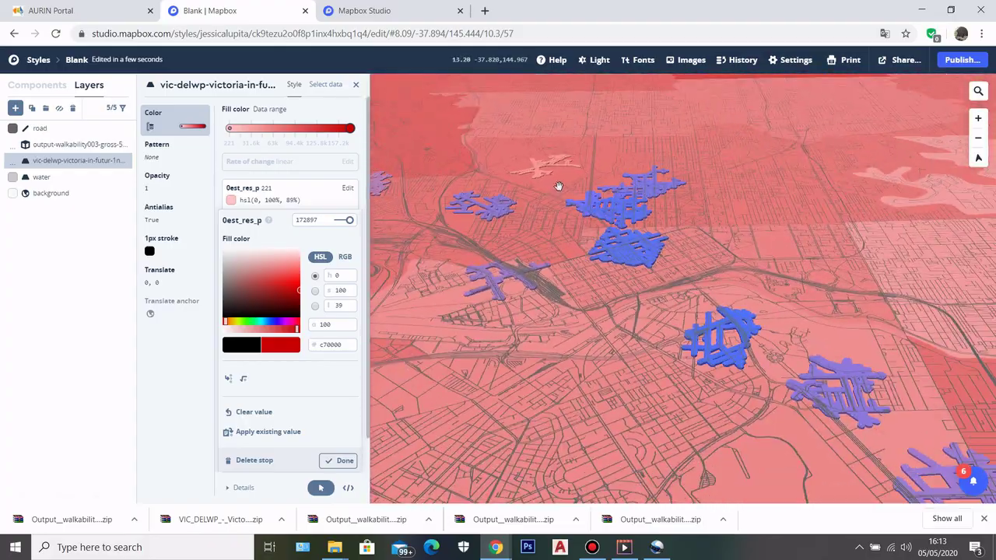
pyautogui.scroll(2, 580, 258)
pyautogui.scroll(-4, 588, 242)
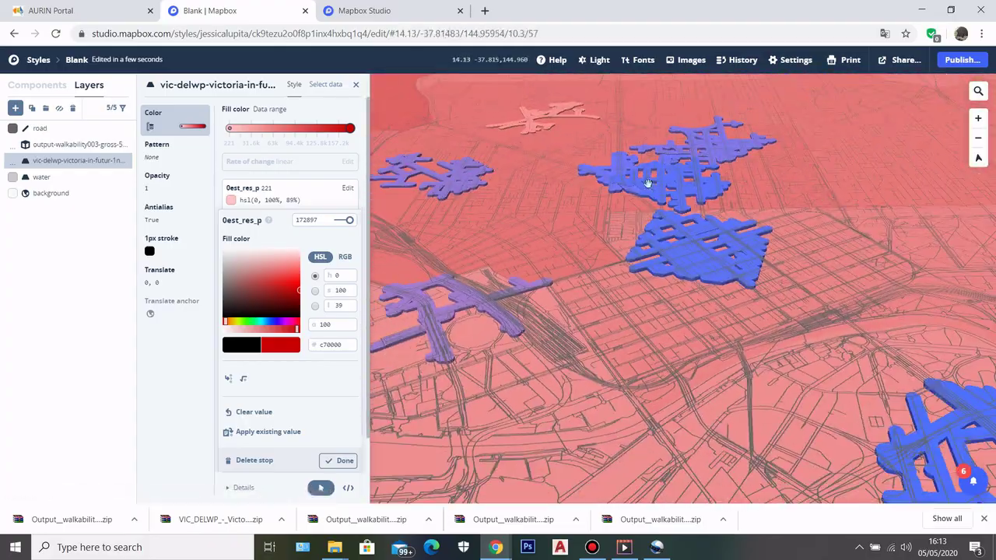
pyautogui.scroll(-10, 650, 185)
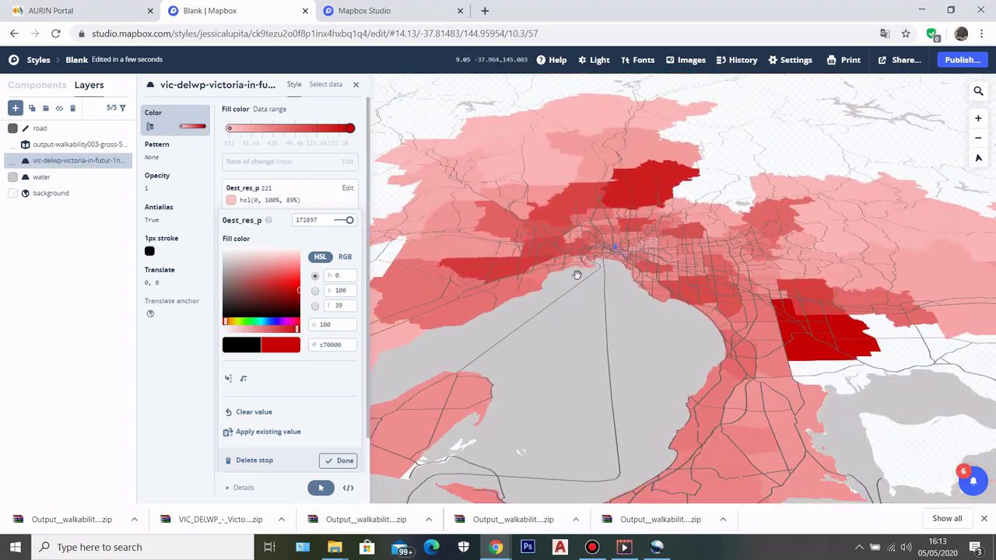
pyautogui.scroll(7, 619, 240)
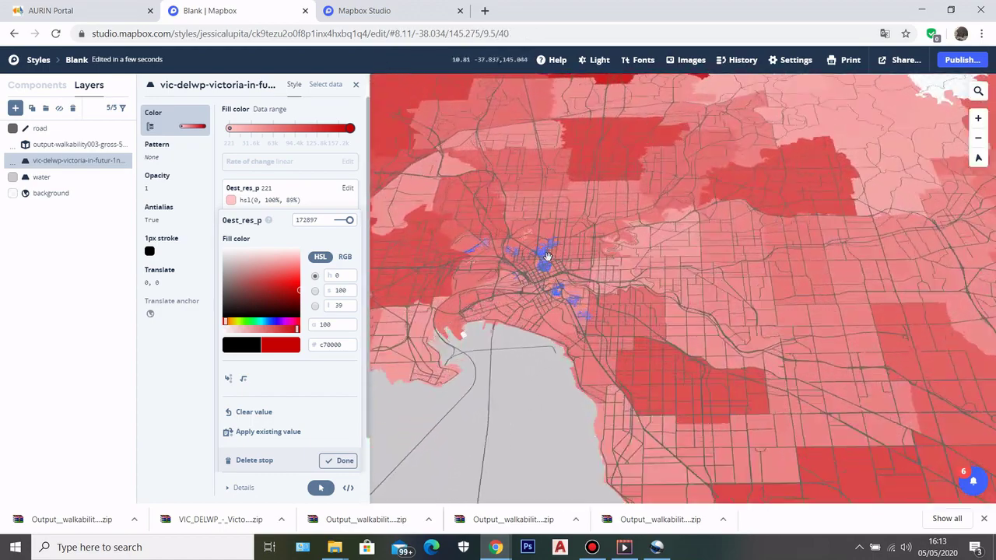
pyautogui.scroll(-3, 620, 255)
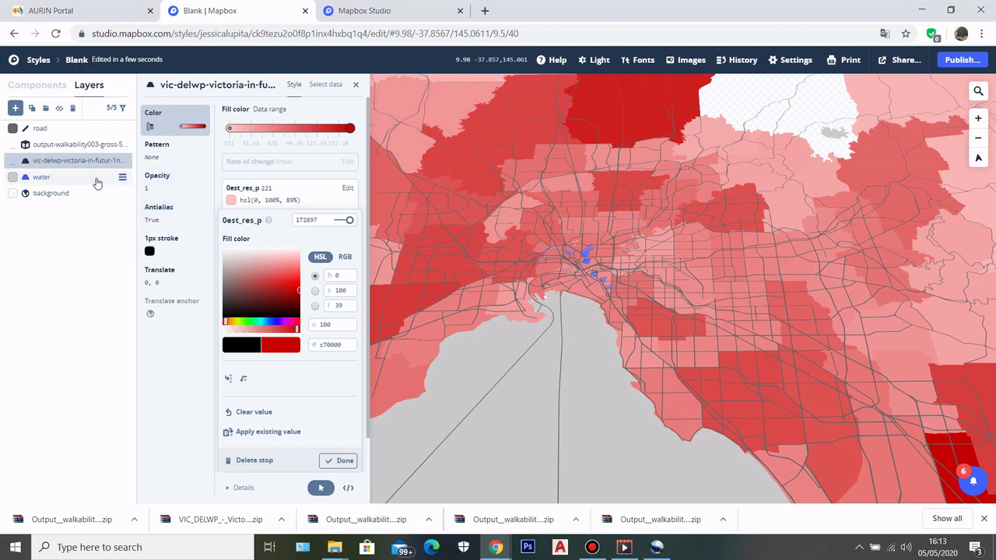
# - Hide the water layer
pyautogui.click(69, 176)
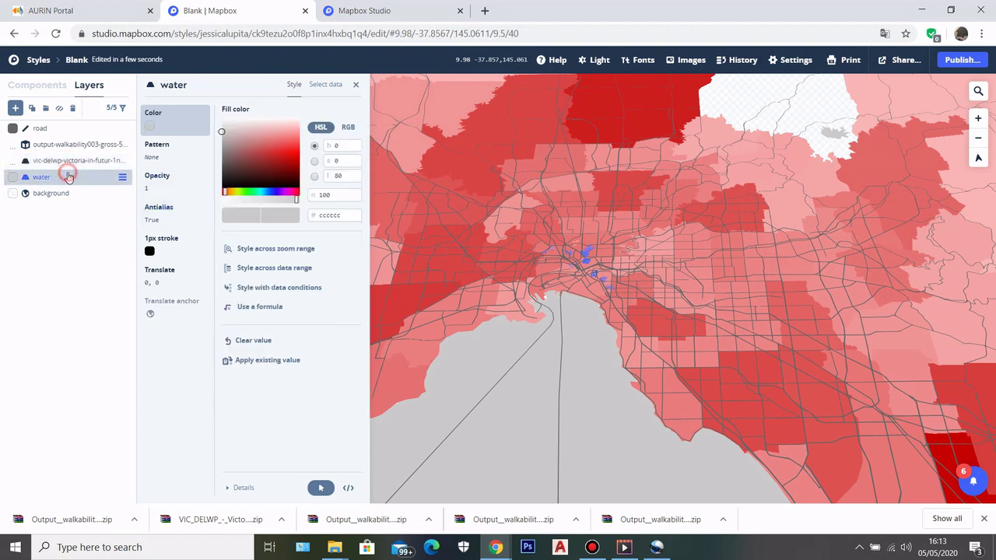
pyautogui.click(63, 112)
pyautogui.scroll(-5, 666, 304)
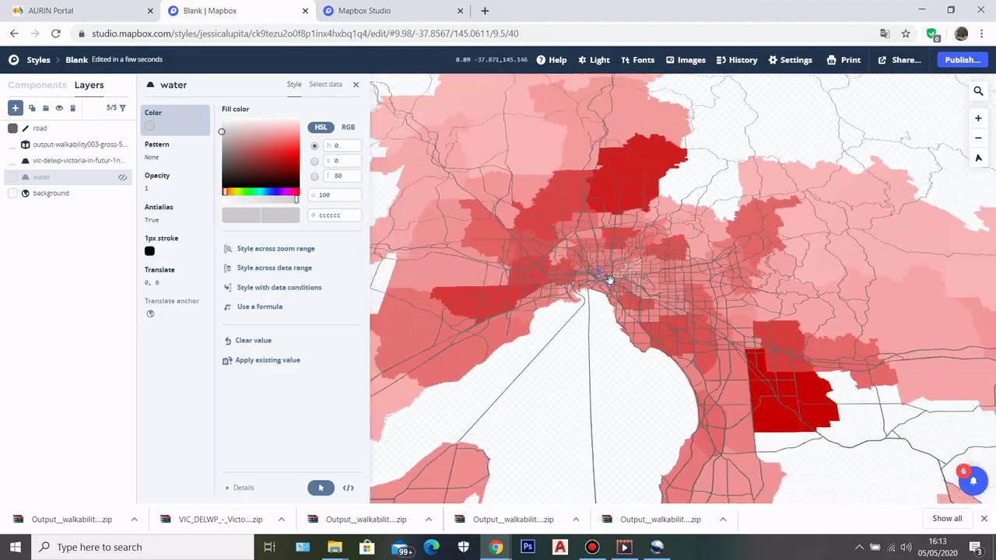
# - Examine the inner-city walkability extrusions, roads and surrounding population fill with the water layer hidden, at several zoom levels
pyautogui.scroll(10, 666, 303)
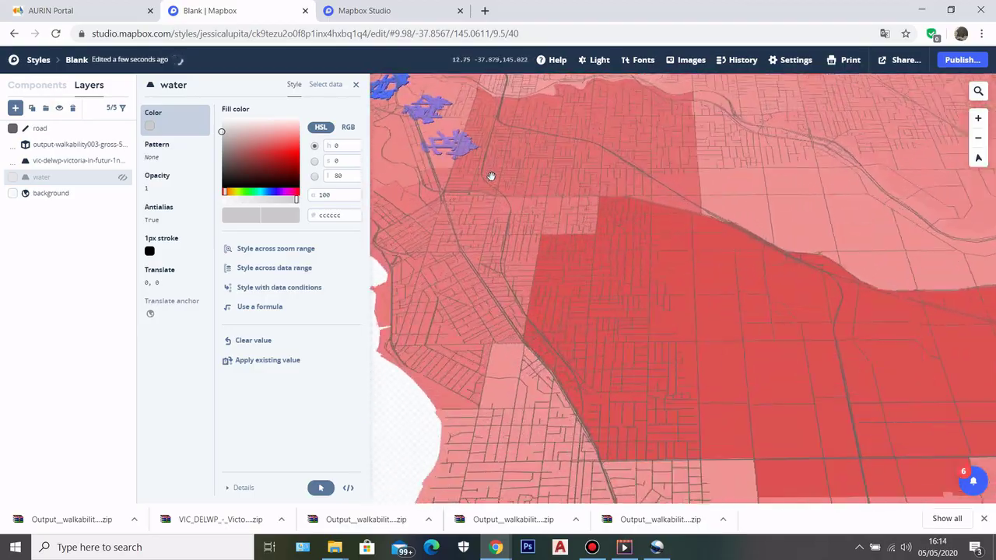
pyautogui.scroll(3, 836, 387)
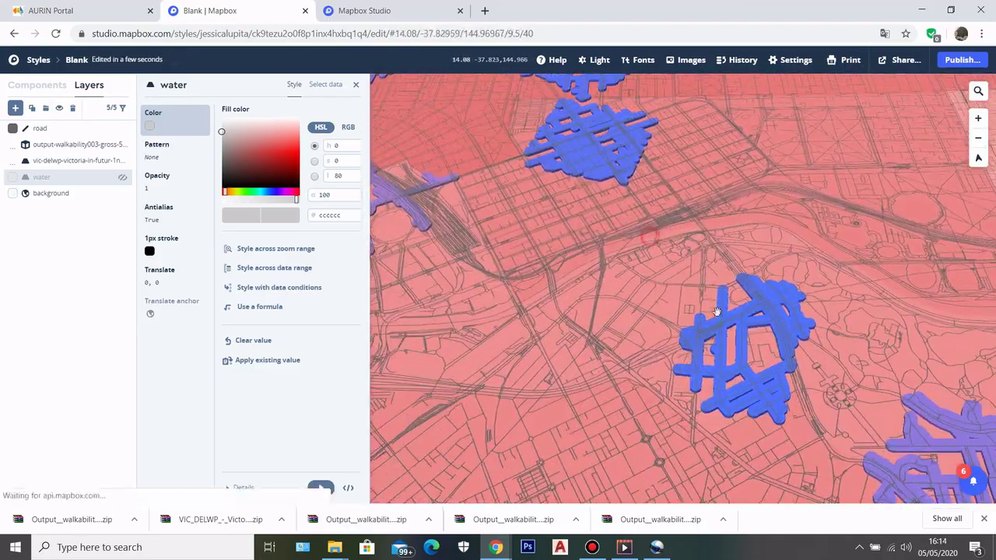
pyautogui.scroll(-4, 674, 342)
pyautogui.scroll(3, 615, 295)
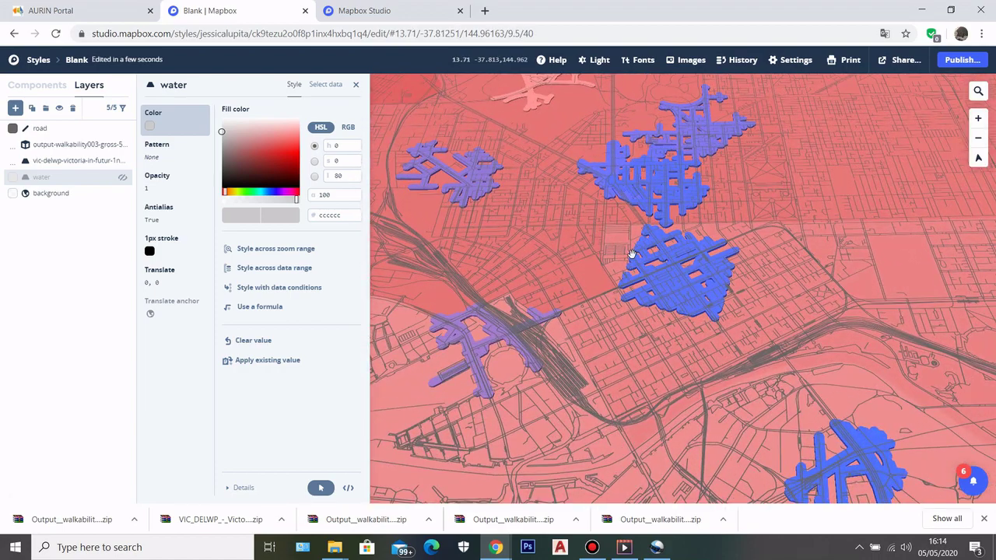
pyautogui.scroll(-4, 632, 254)
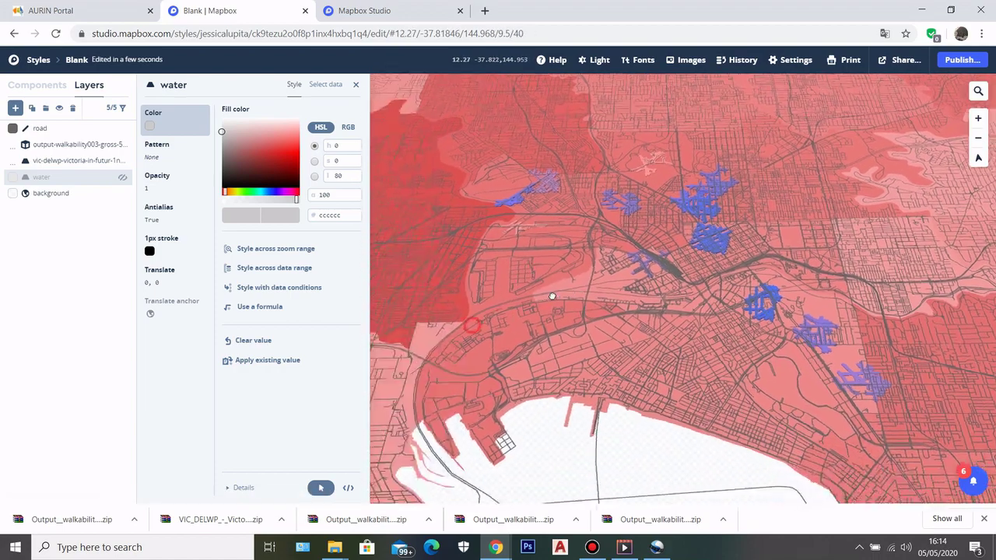
pyautogui.moveTo(551, 297); pyautogui.dragTo(549, 284)
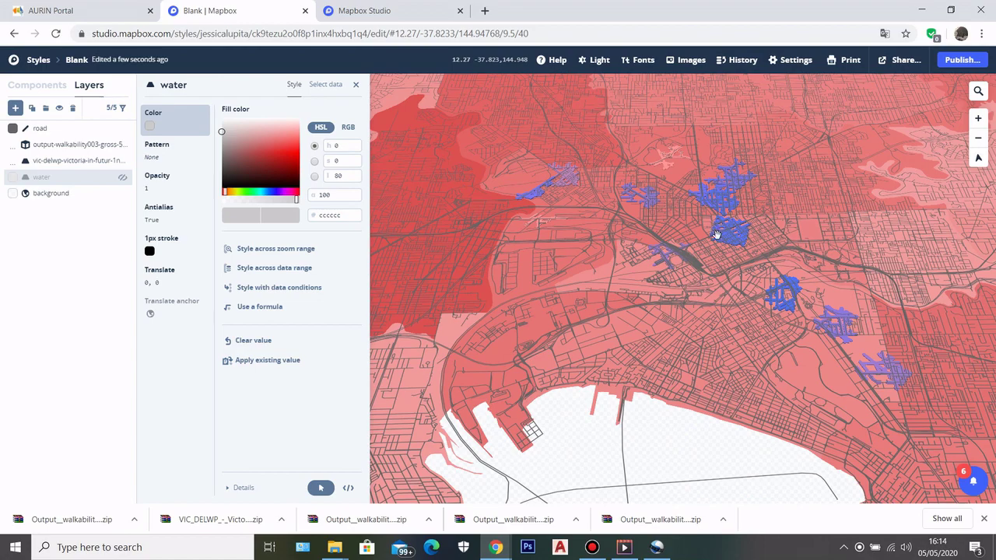
pyautogui.scroll(5, 716, 256)
pyautogui.scroll(3, 635, 189)
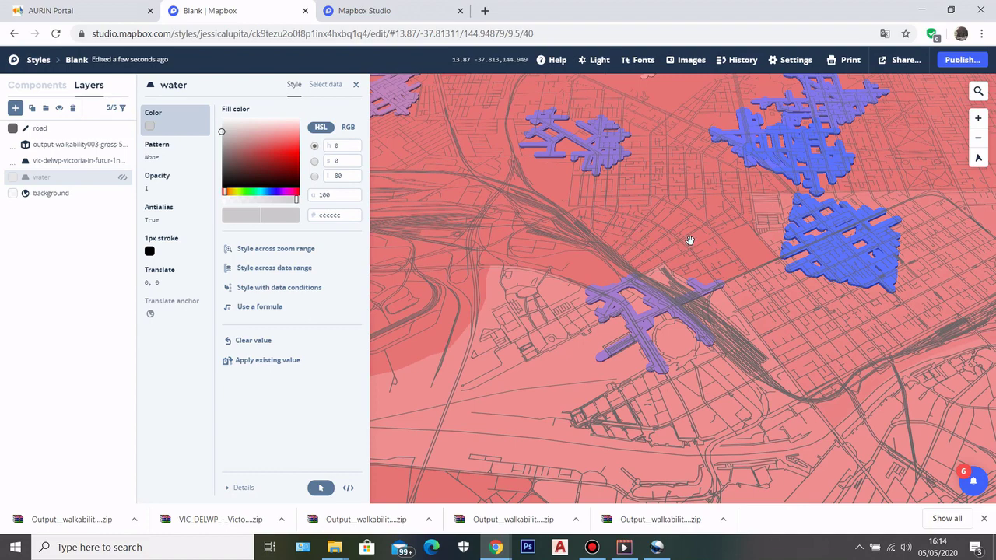
pyautogui.scroll(-3, 692, 205)
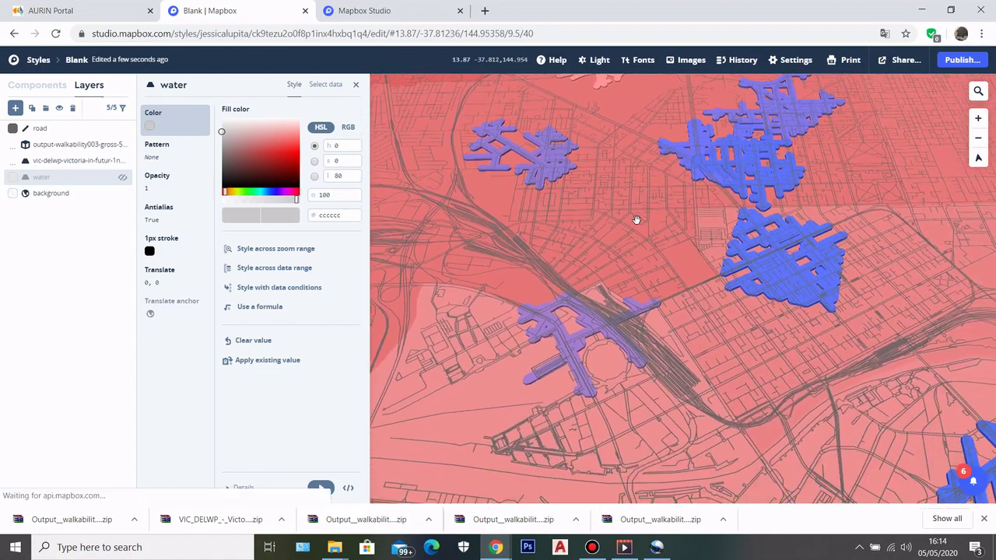
pyautogui.scroll(-5, 643, 231)
pyautogui.scroll(5, 648, 233)
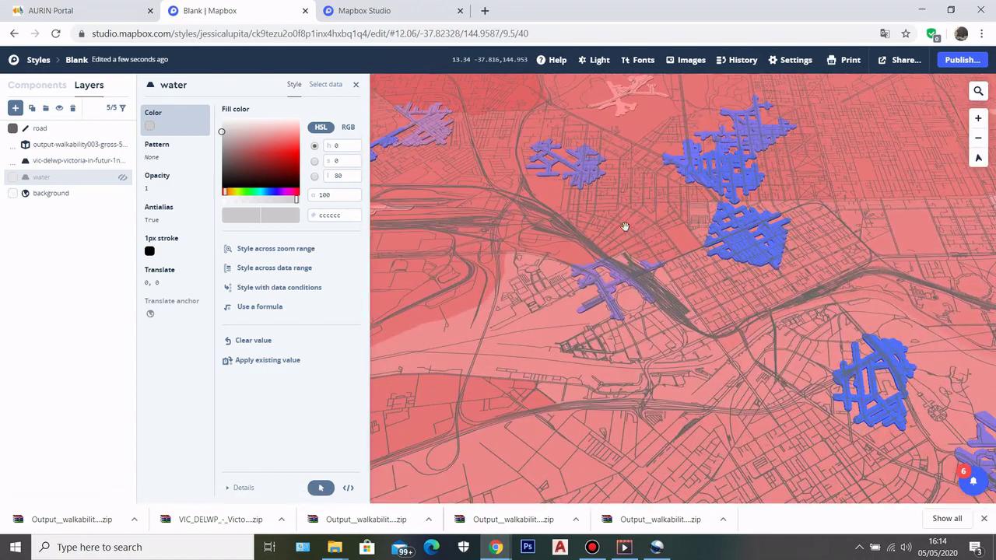
pyautogui.scroll(5, 585, 236)
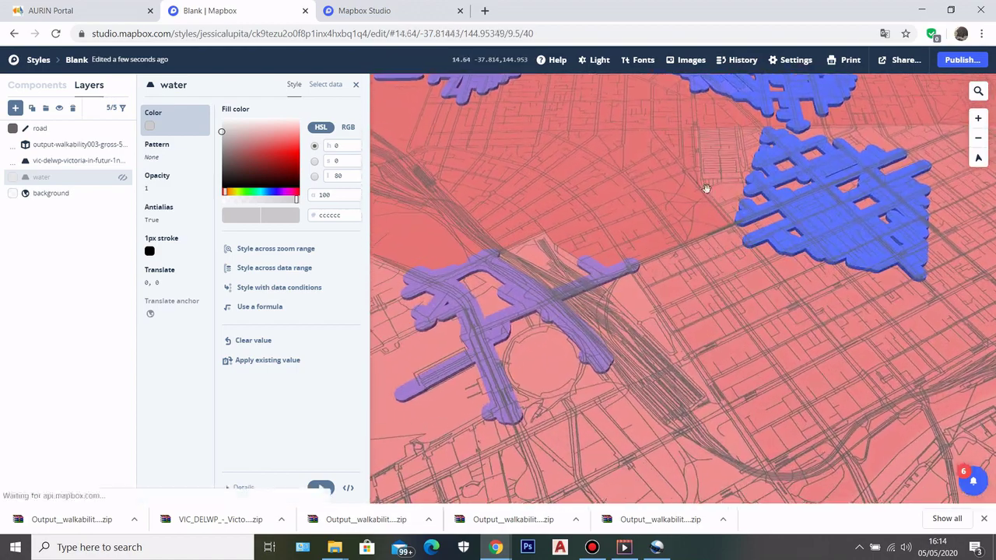
pyautogui.moveTo(715, 331); pyautogui.dragTo(696, 275)
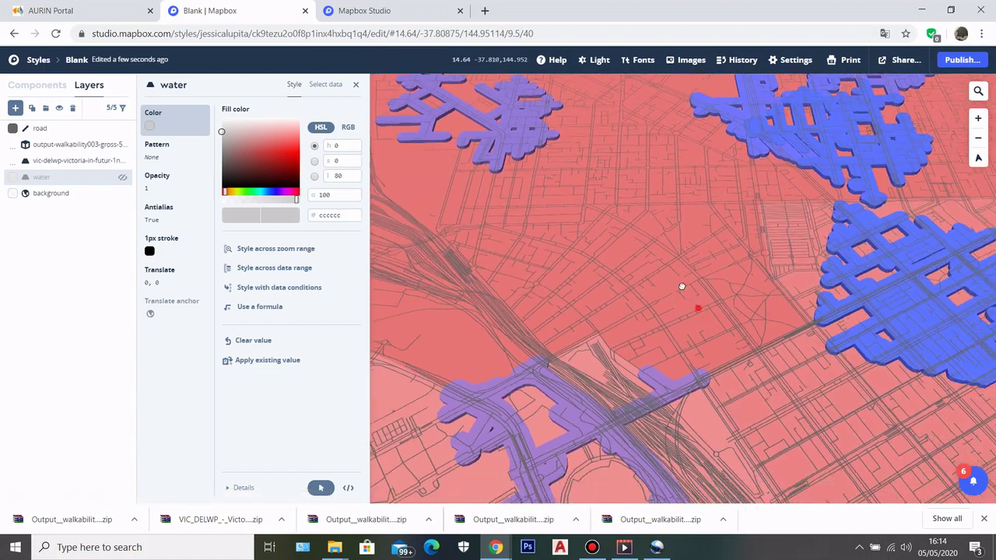
pyautogui.scroll(3, 830, 260)
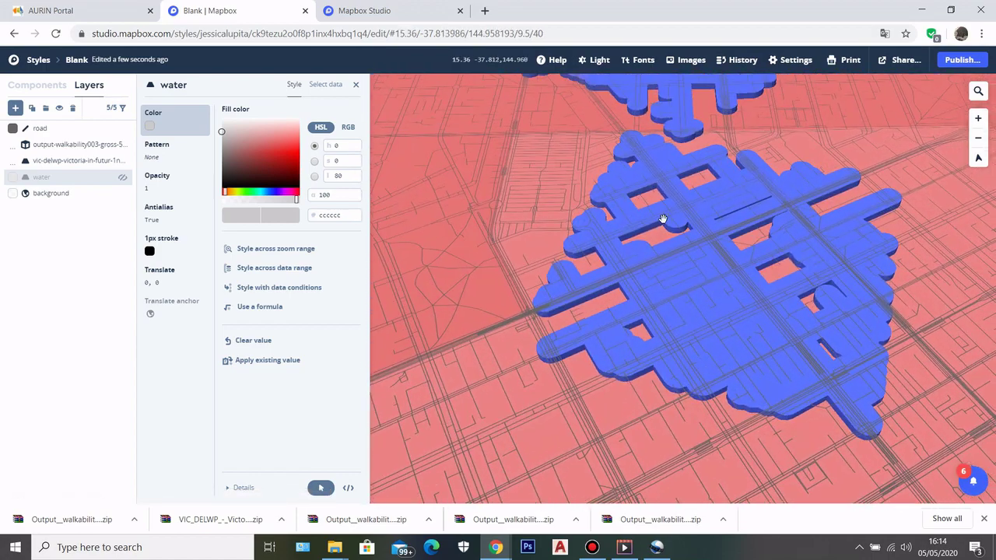
pyautogui.scroll(-7, 725, 288)
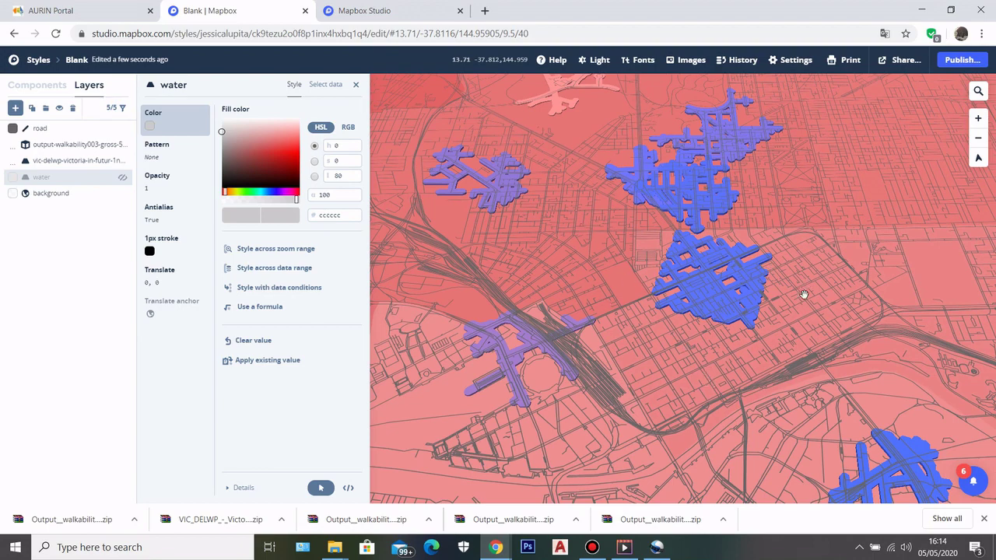
# - Add a layer above the road layer using the building data from Mapbox Streets v8, with its type set to fill extrusion
pyautogui.click(36, 128)
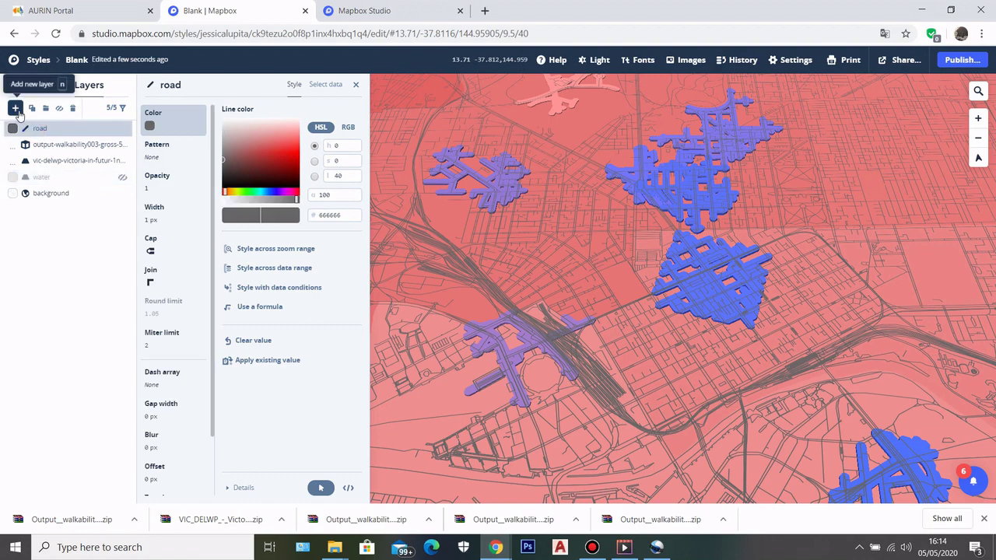
pyautogui.click(15, 108)
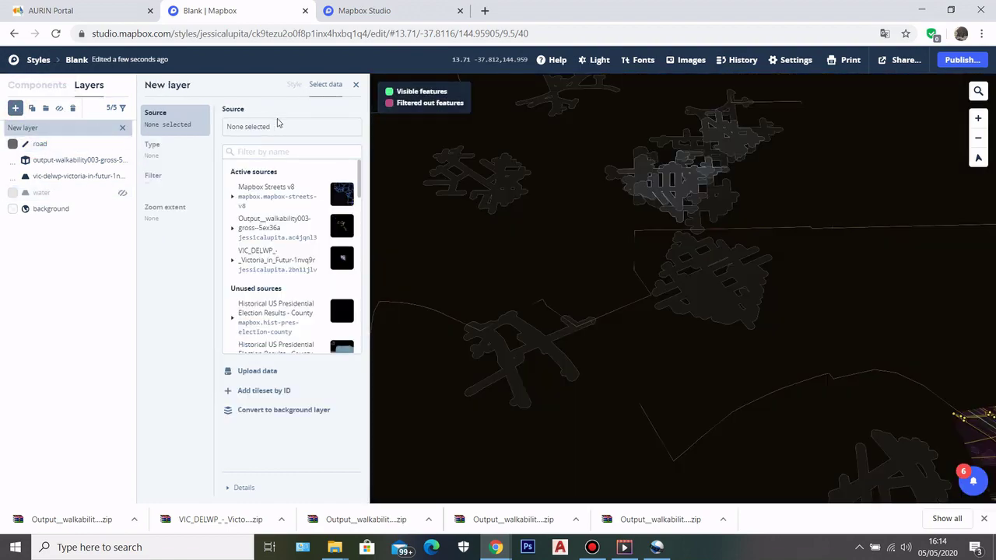
pyautogui.click(283, 148)
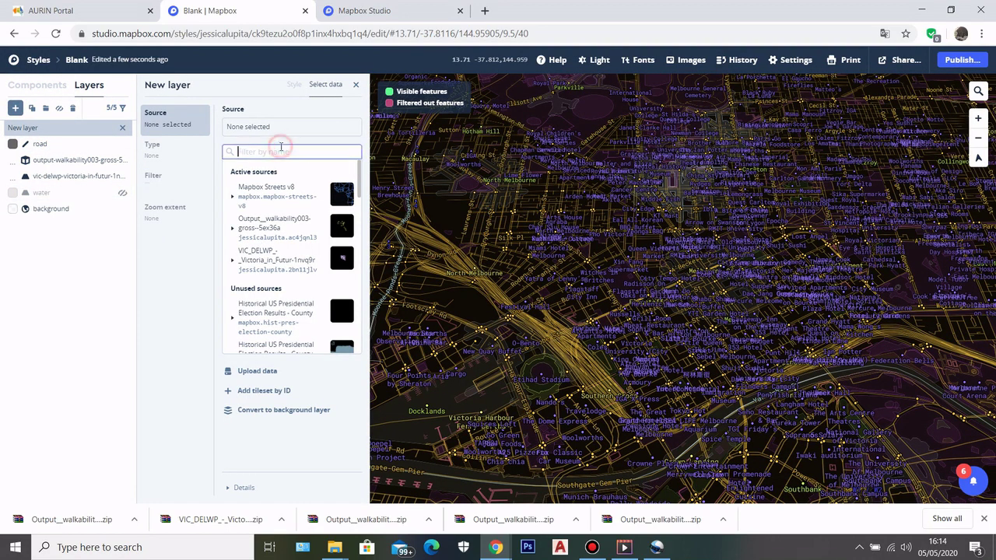
pyautogui.click(262, 199)
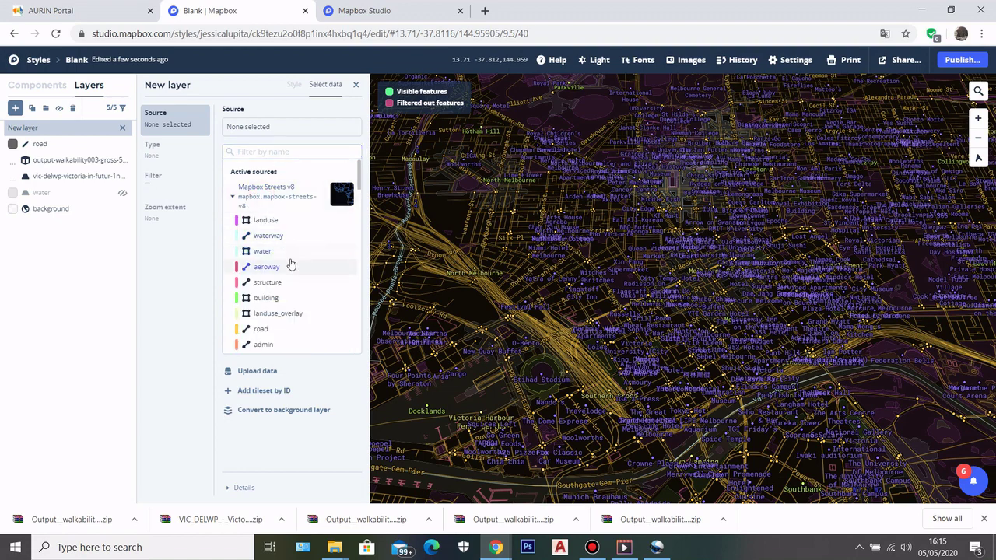
pyautogui.scroll(-1, 288, 265)
pyautogui.scroll(-1, 288, 270)
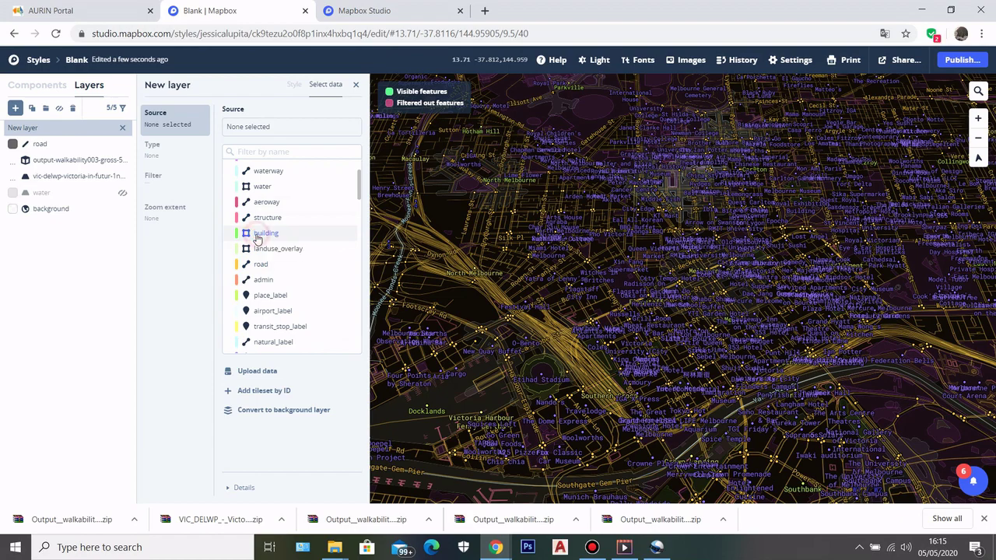
pyautogui.click(262, 233)
pyautogui.scroll(5, 706, 333)
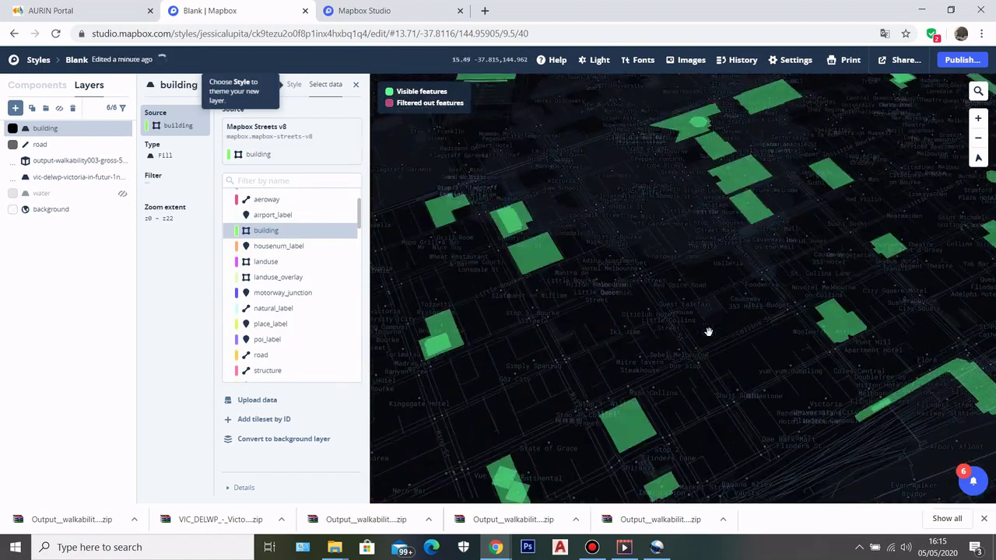
pyautogui.click(637, 313)
pyautogui.scroll(1, 638, 313)
pyautogui.click(173, 156)
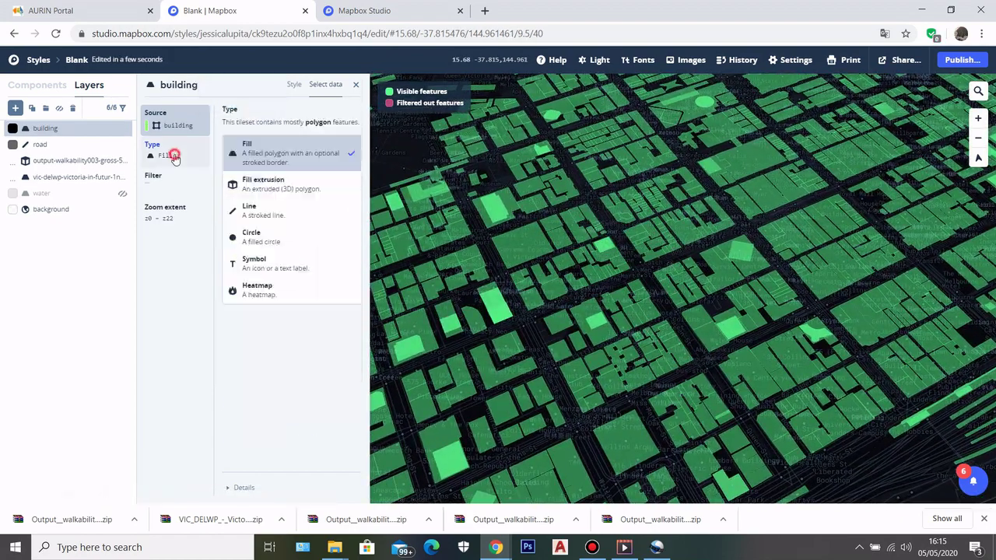
pyautogui.click(270, 186)
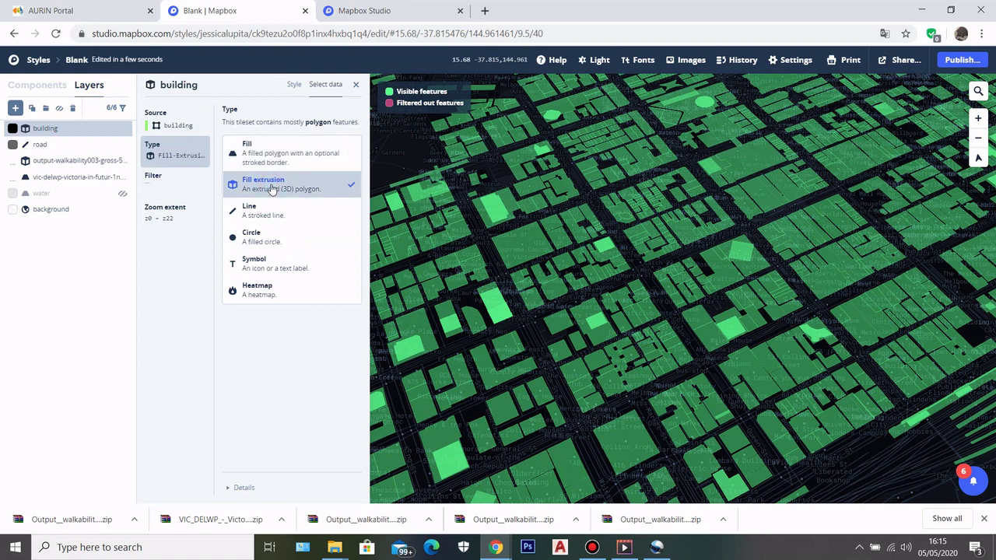
# - Style the building layer's fill height across the height data range, with 0 meters at 0 and 1500 meters at 1500
pyautogui.click(291, 84)
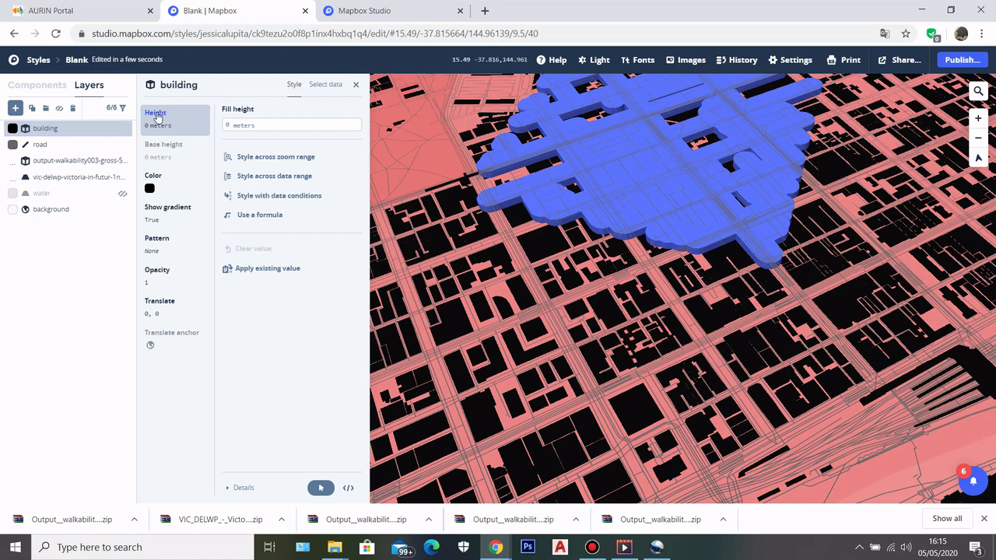
pyautogui.click(264, 178)
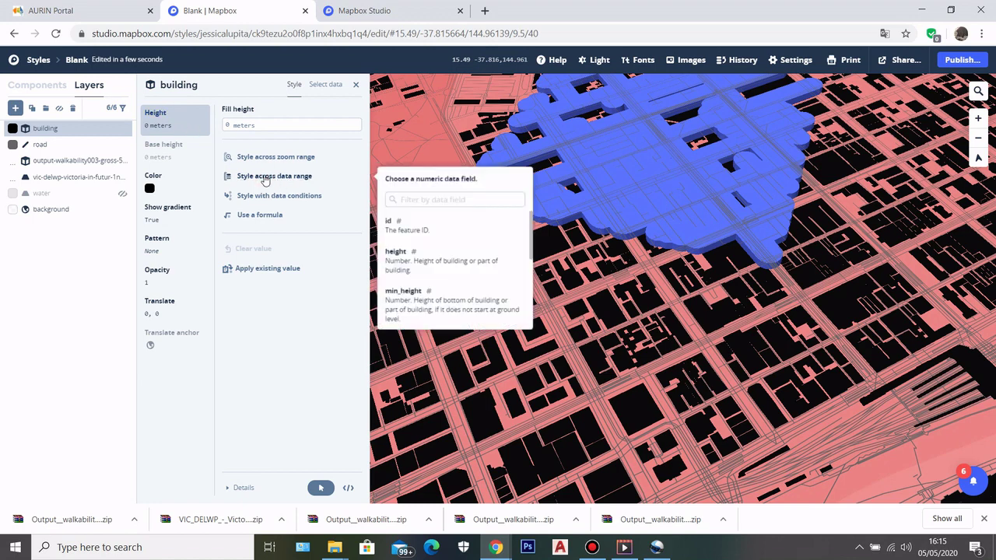
pyautogui.click(404, 260)
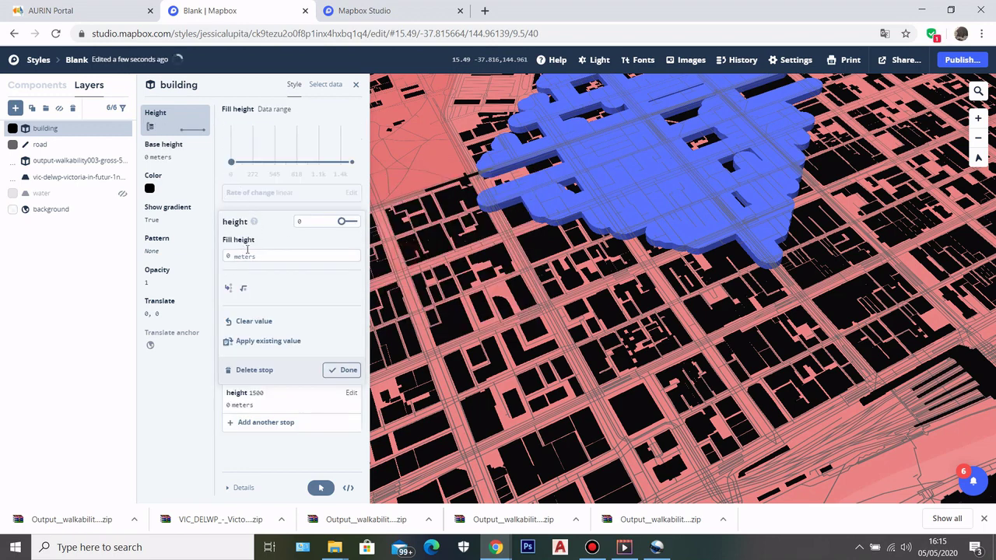
pyautogui.click(217, 252)
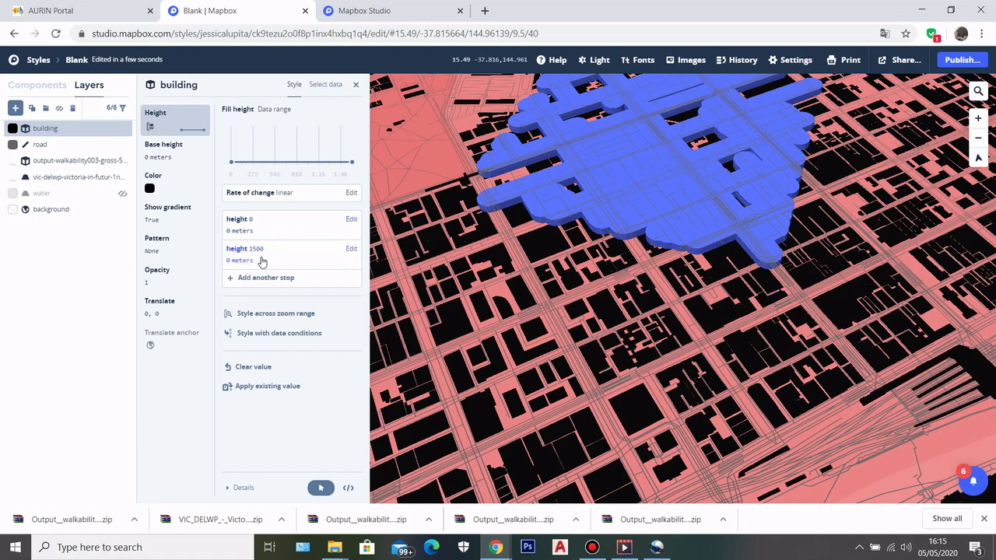
pyautogui.click(261, 262)
pyautogui.doubleClick(235, 284)
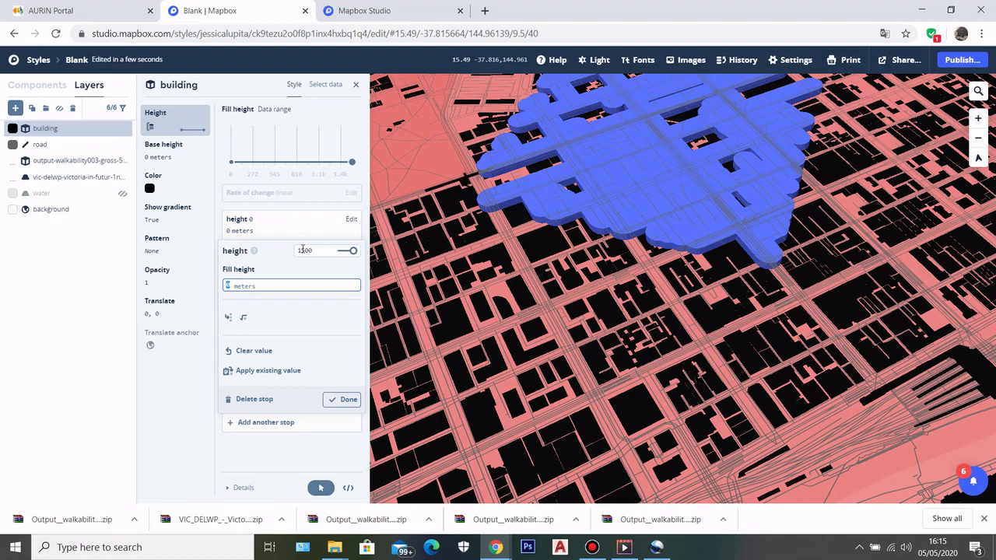
pyautogui.write('1500')
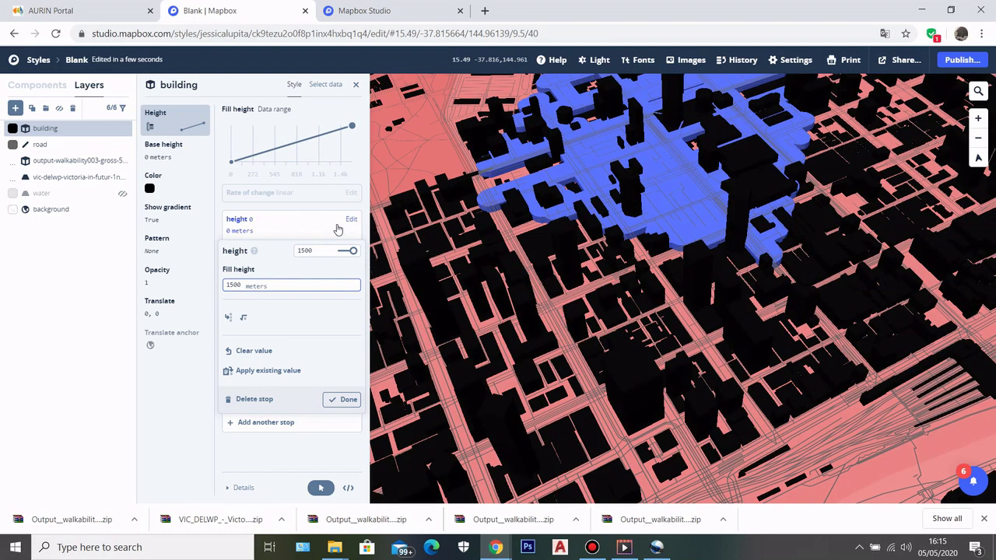
pyautogui.moveTo(472, 242); pyautogui.dragTo(547, 255)
pyautogui.scroll(-5, 547, 255)
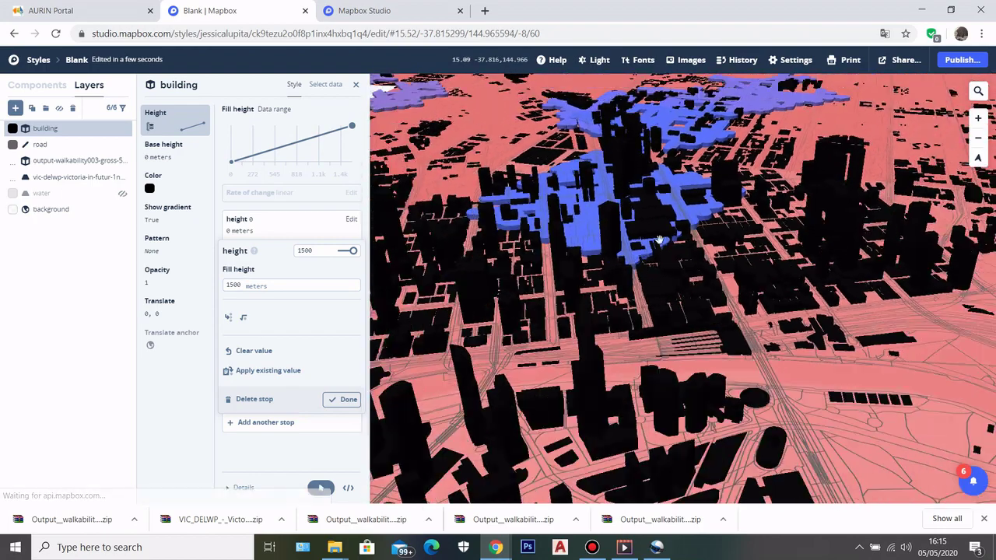
pyautogui.scroll(3, 560, 271)
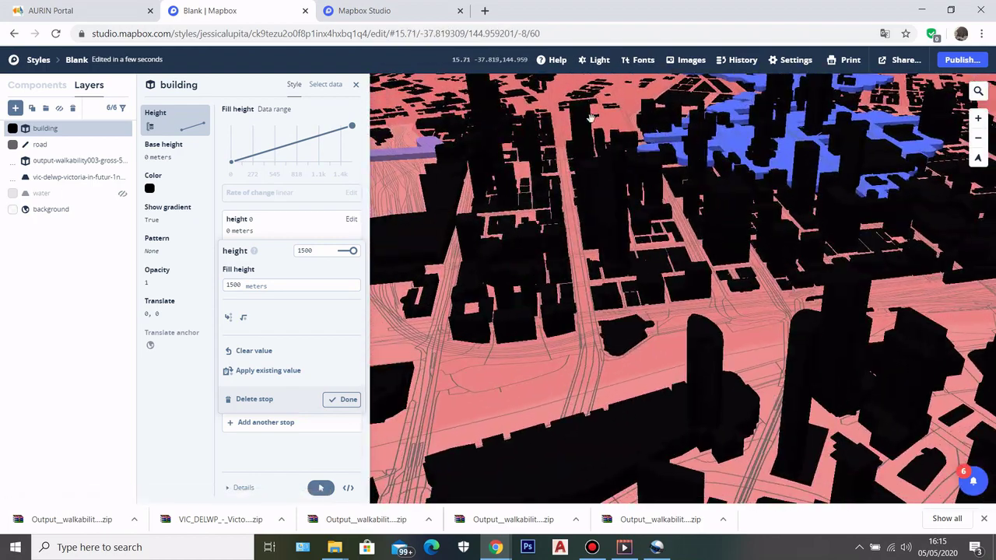
# - Set the building layer's fill color to the pale yellow fffdcc
pyautogui.moveTo(715, 181); pyautogui.dragTo(579, 255)
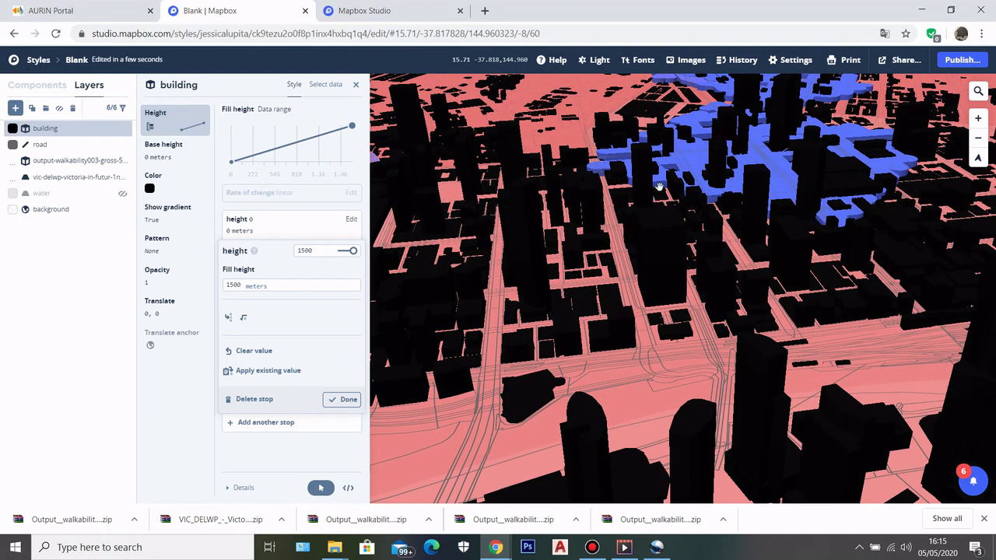
pyautogui.moveTo(658, 186); pyautogui.dragTo(630, 291)
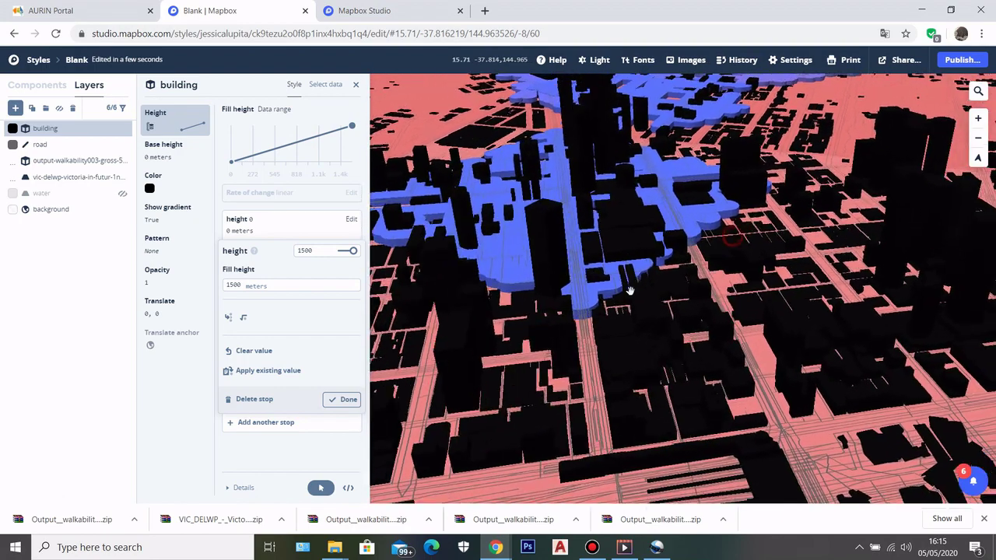
pyautogui.click(154, 187)
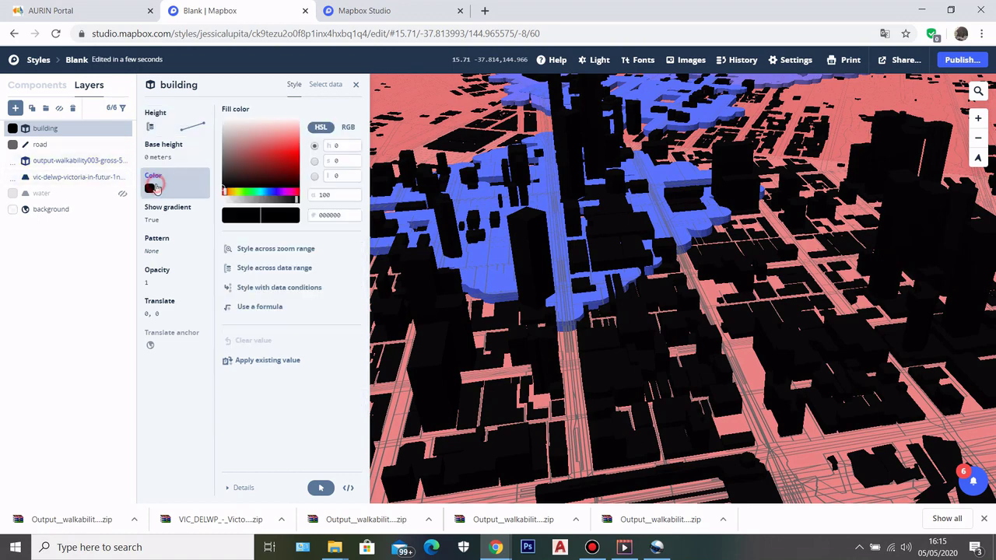
pyautogui.moveTo(251, 160); pyautogui.dragTo(231, 147)
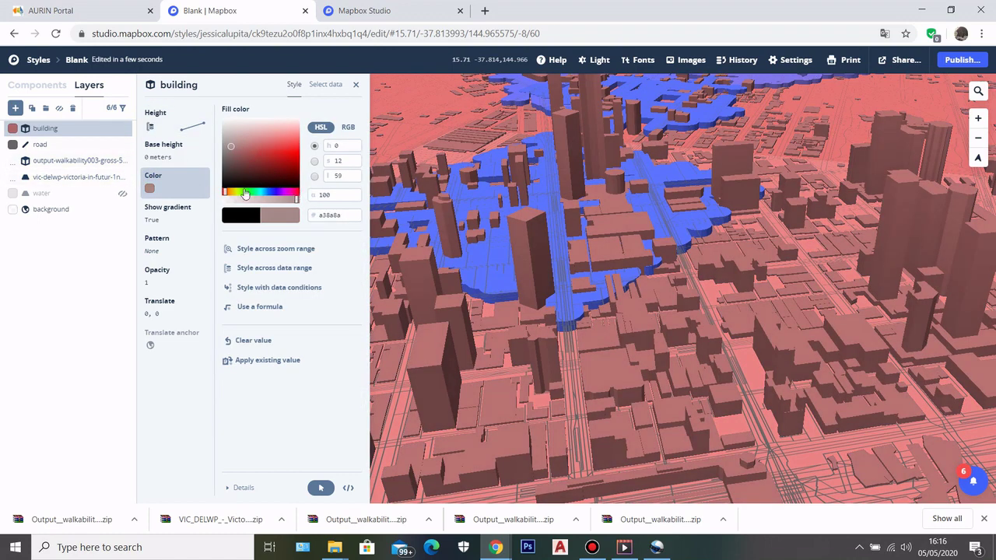
pyautogui.moveTo(244, 193); pyautogui.dragTo(236, 193)
pyautogui.click(299, 132)
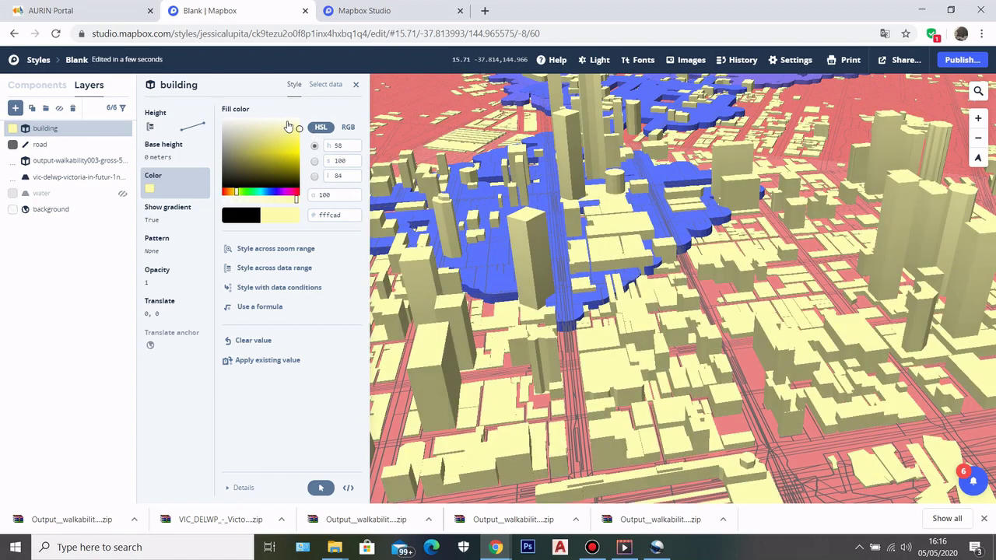
pyautogui.click(300, 124)
# - Set the building layer's fill opacity to 0.59
pyautogui.scroll(1, 679, 189)
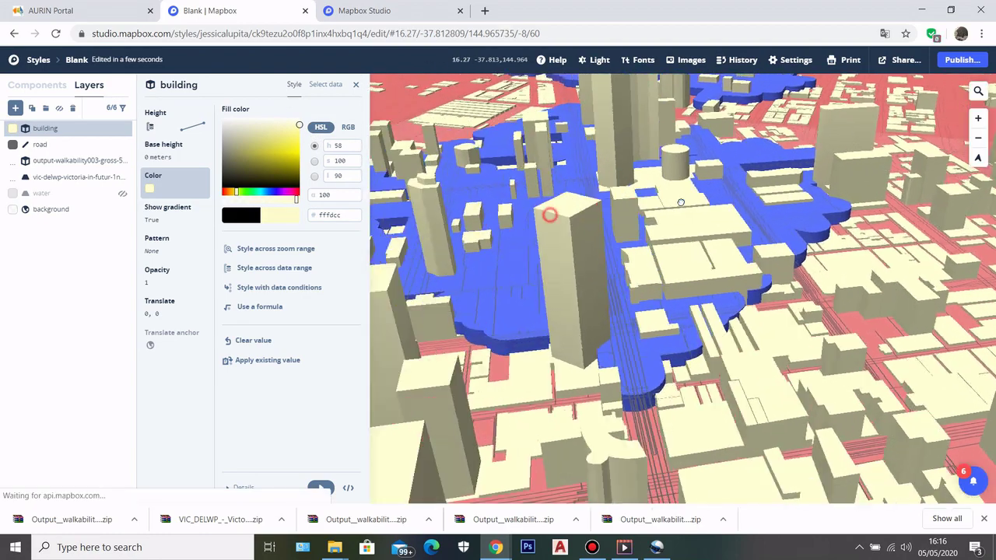
pyautogui.scroll(-1, 658, 282)
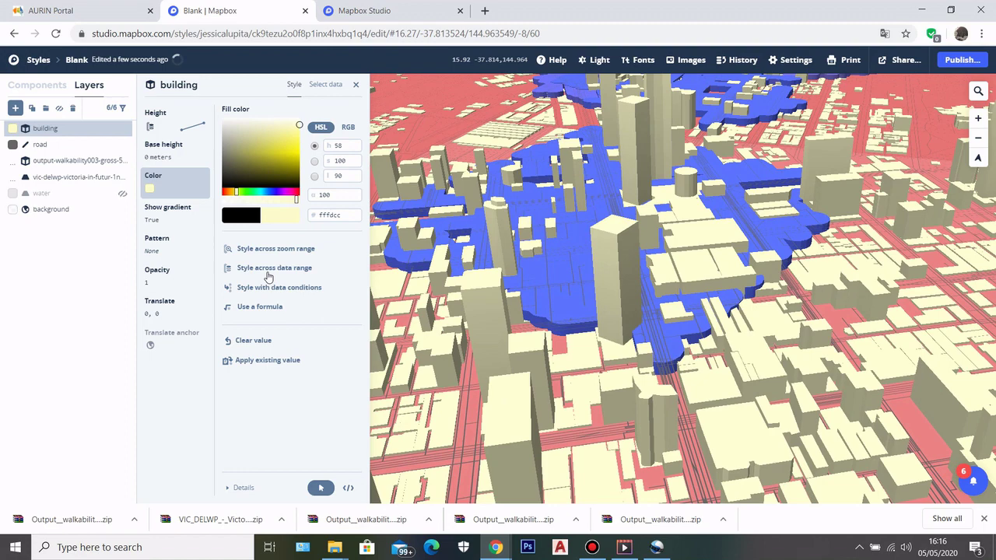
pyautogui.click(173, 272)
pyautogui.moveTo(351, 126)
pyautogui.mouseDown()
pyautogui.moveTo(335, 126)
pyautogui.moveTo(345, 126)
pyautogui.mouseUp()
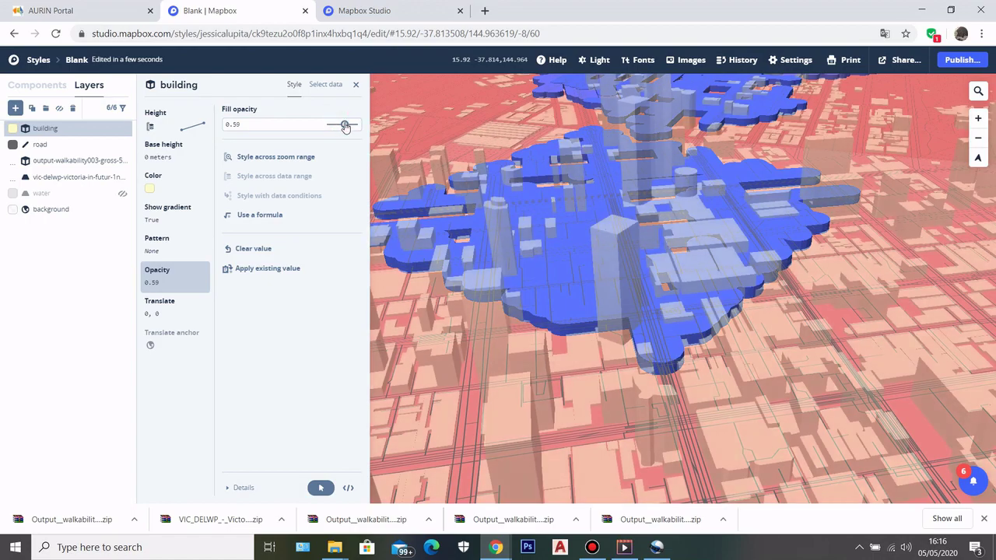
# - Examine how the semi-transparent buildings overlap the walkability extrusions across the city centre, the stadium area and the southern districts at several zoom levels
pyautogui.scroll(-6, 597, 343)
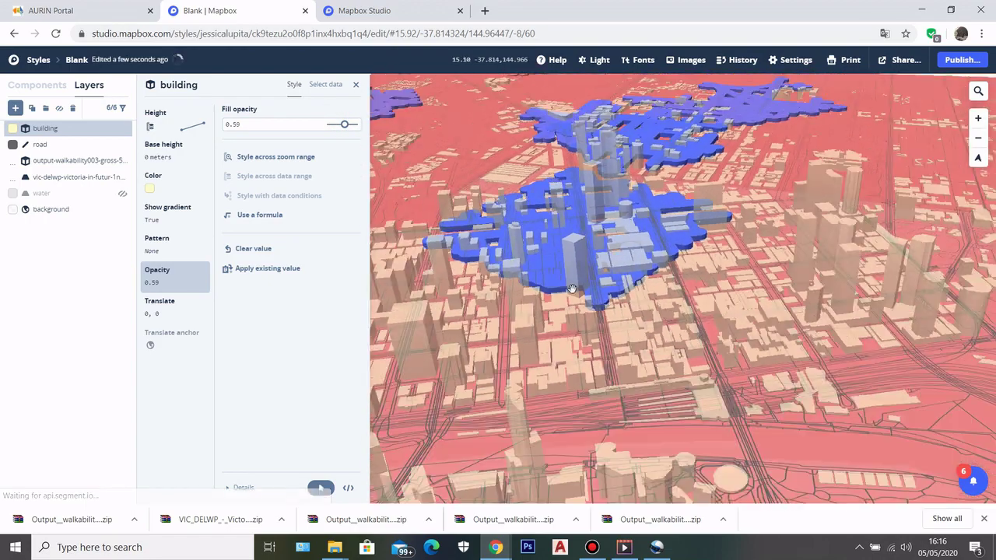
pyautogui.scroll(3, 613, 273)
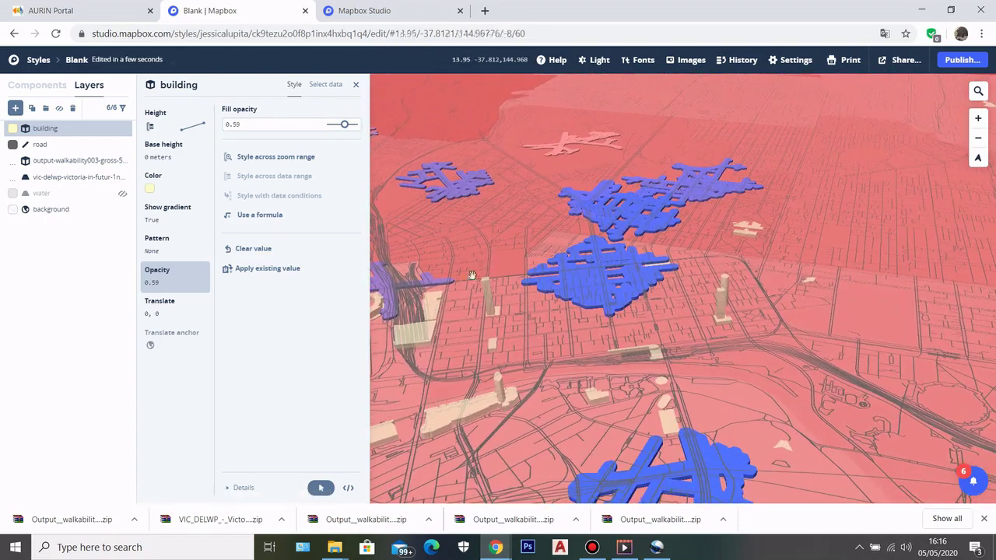
pyautogui.scroll(8, 539, 288)
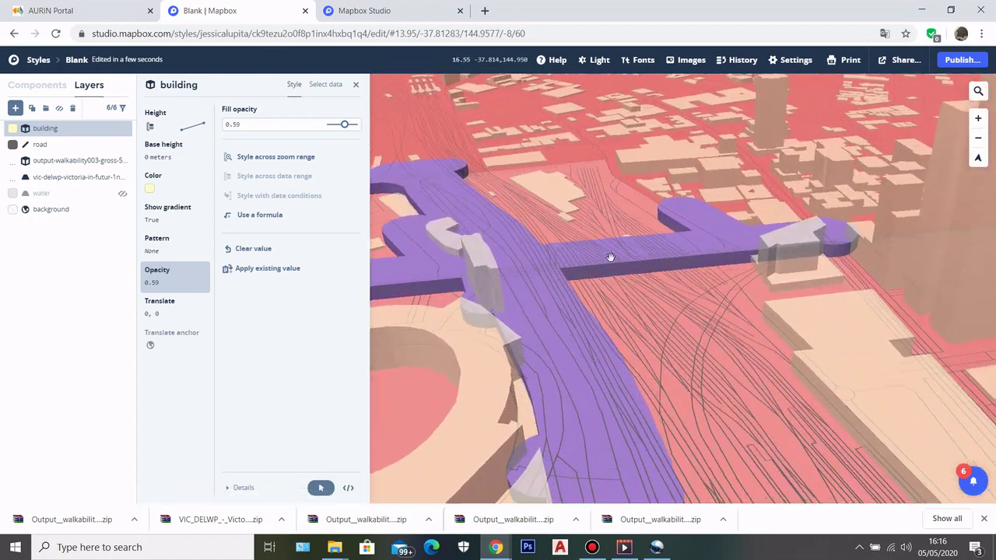
pyautogui.scroll(-3, 737, 216)
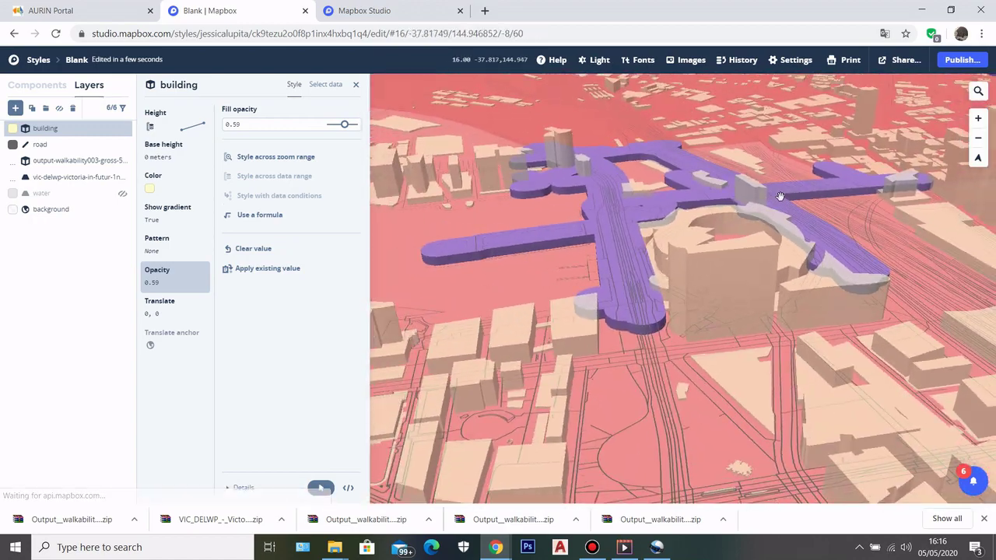
pyautogui.scroll(3, 582, 206)
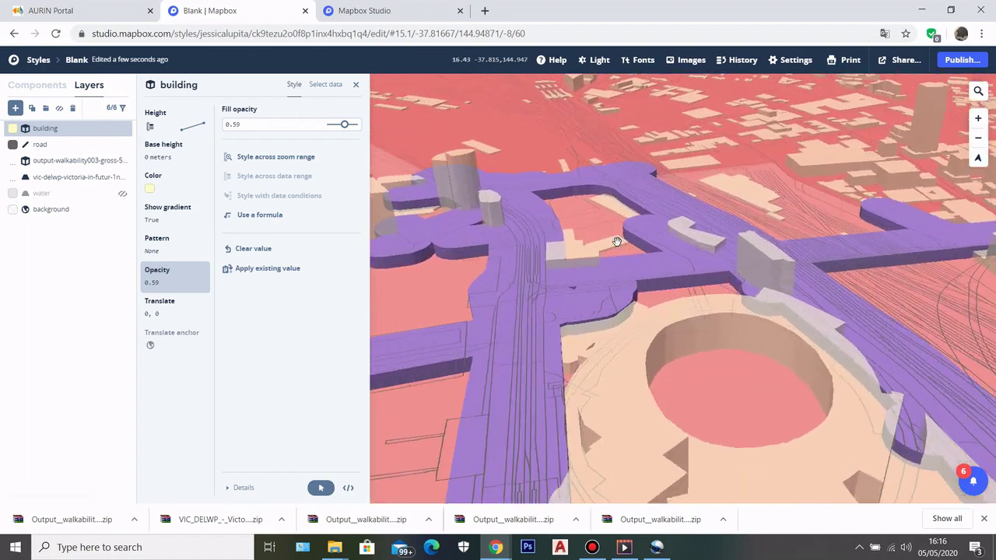
pyautogui.scroll(2, 616, 241)
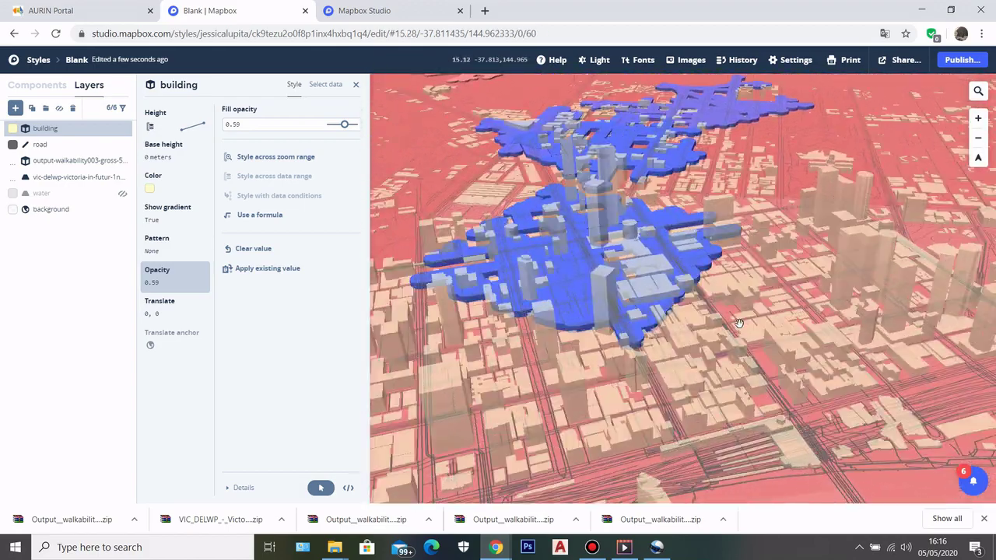
pyautogui.scroll(5, 688, 245)
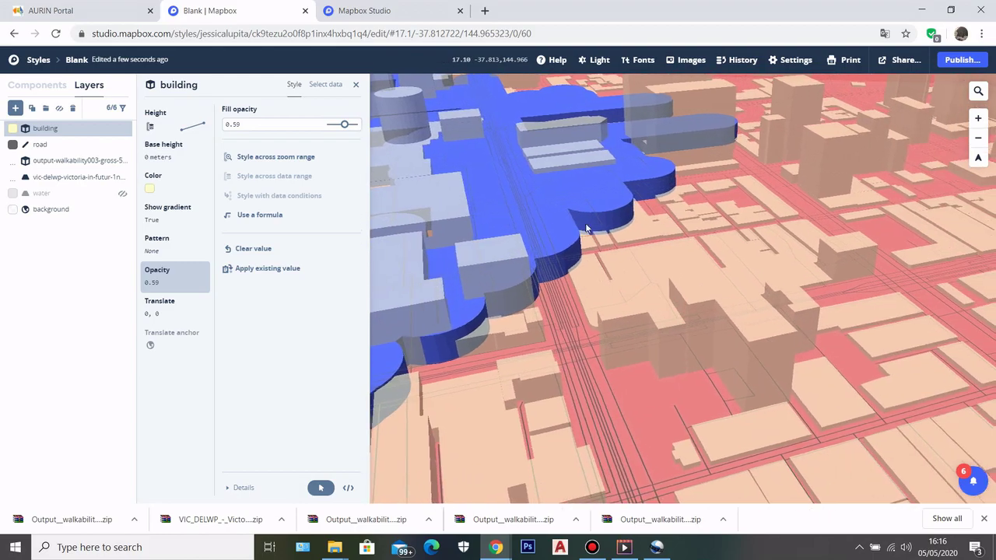
pyautogui.scroll(-5, 558, 187)
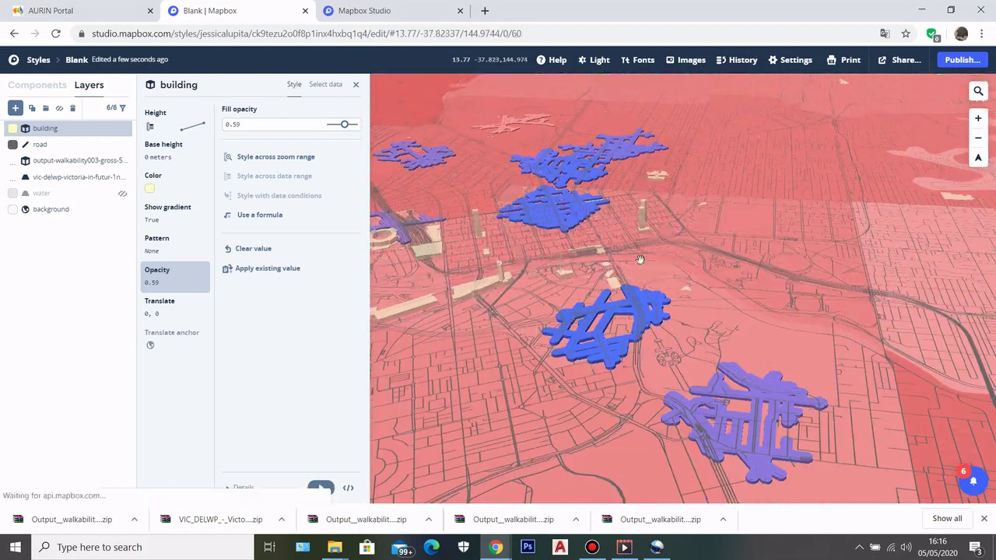
pyautogui.scroll(5, 599, 187)
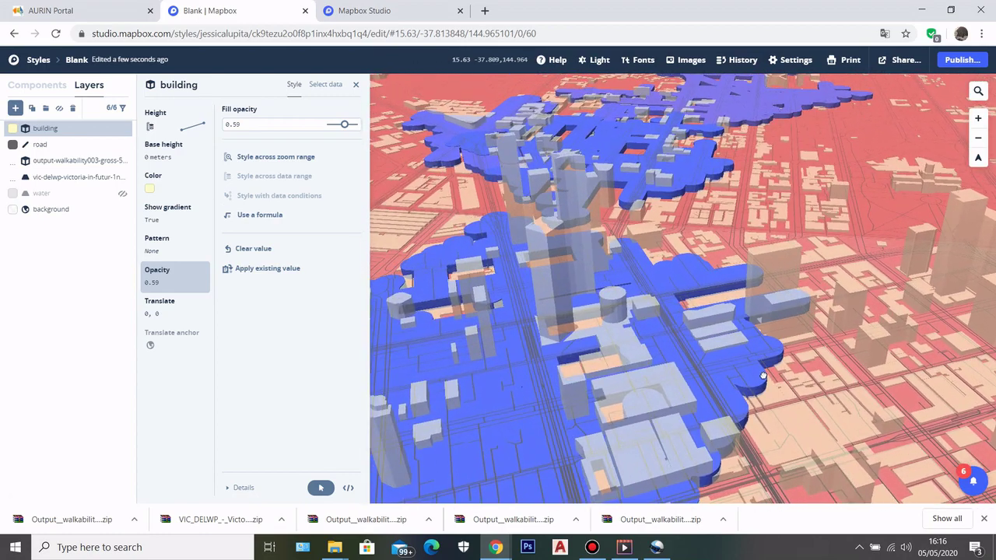
pyautogui.moveTo(763, 377); pyautogui.dragTo(654, 283)
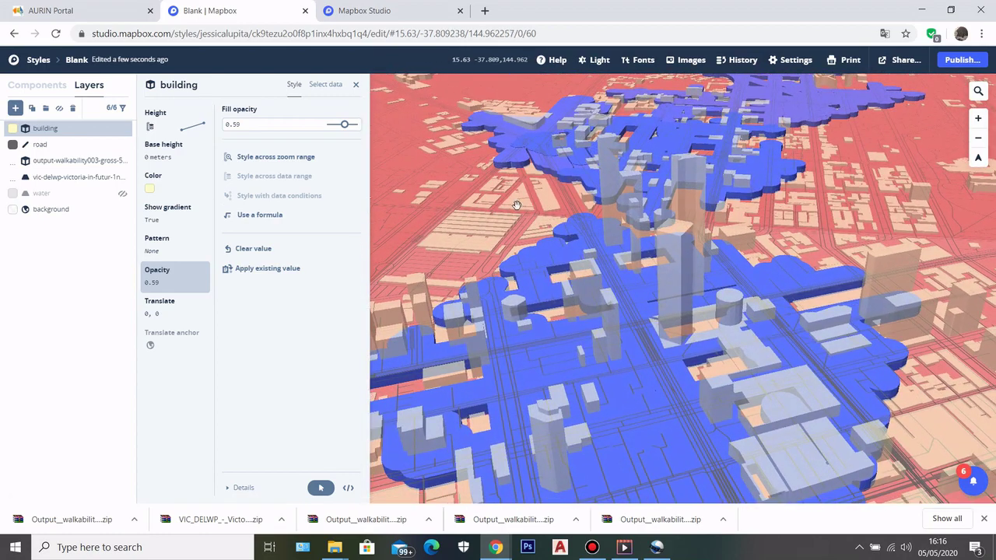
pyautogui.moveTo(574, 211); pyautogui.dragTo(660, 214)
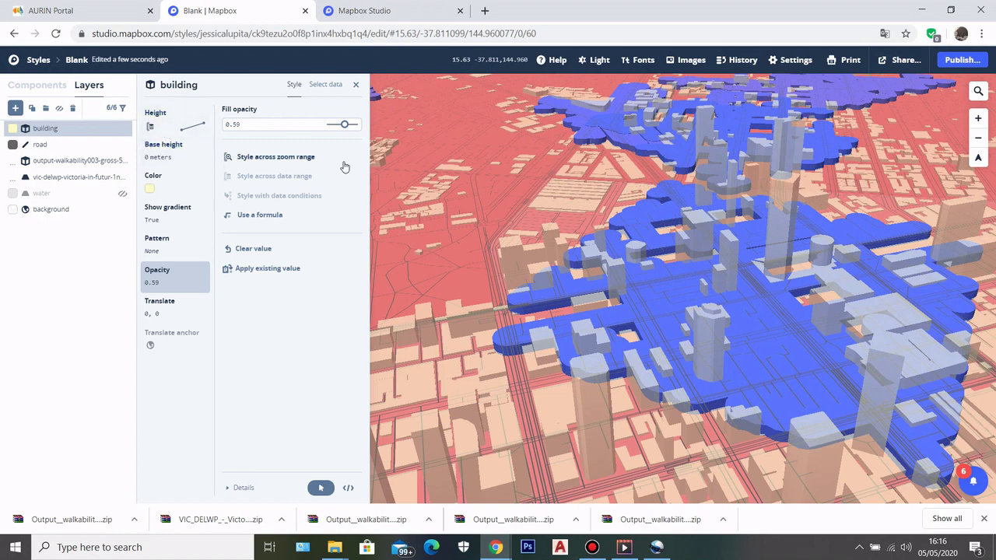
pyautogui.moveTo(647, 245); pyautogui.dragTo(490, 86)
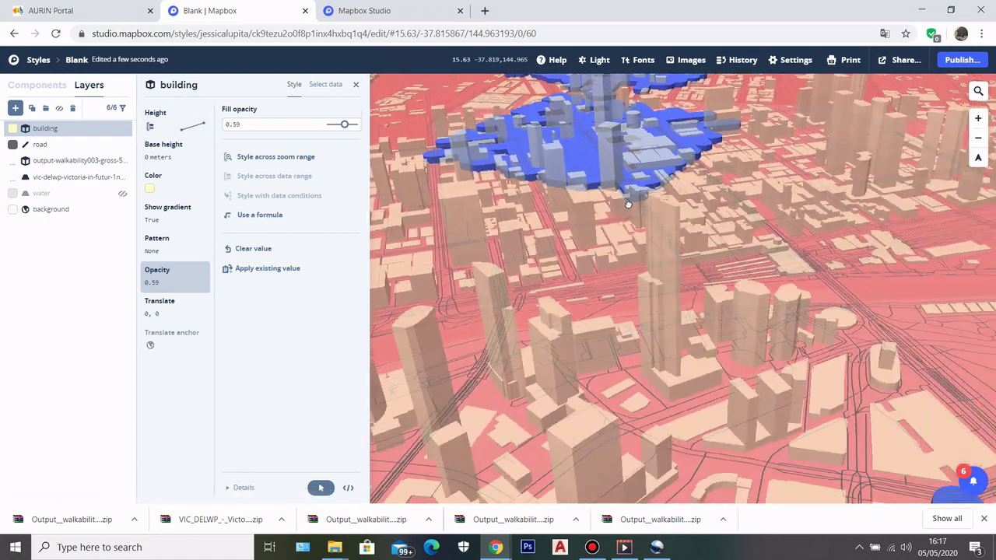
pyautogui.scroll(-5, 676, 270)
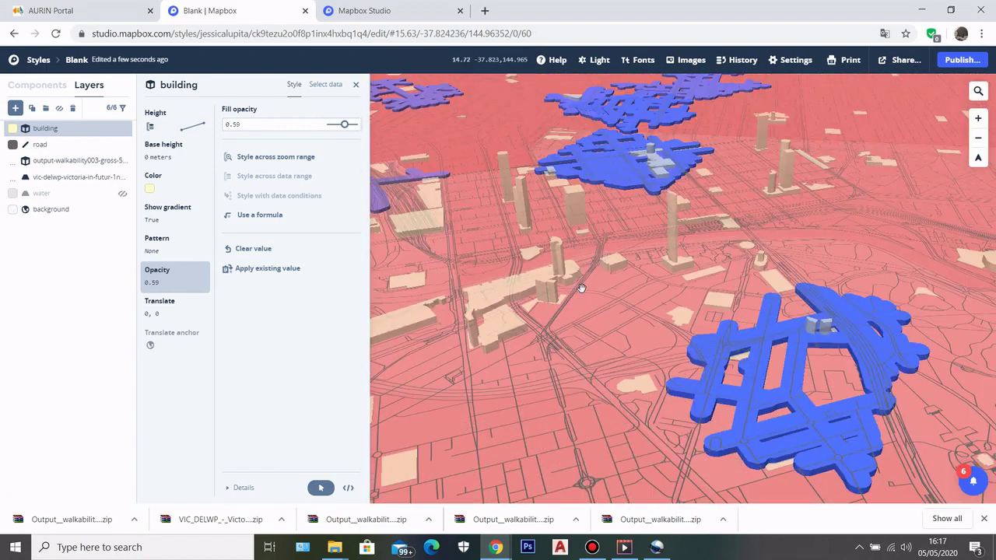
pyautogui.moveTo(581, 289); pyautogui.dragTo(556, 195)
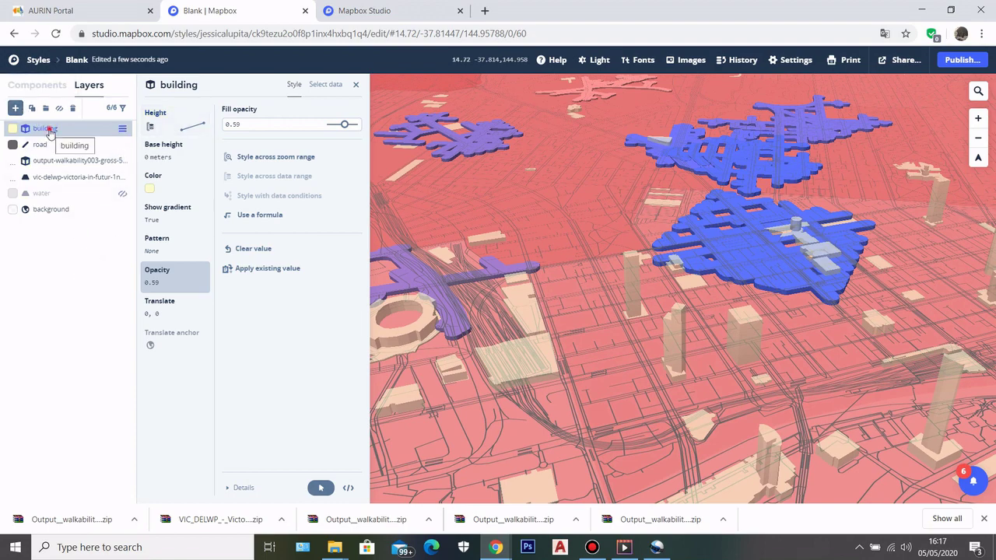
# - Move the building layer directly below the road layer, check the road lines over the buildings, and close the road layer's settings
pyautogui.moveTo(49, 129); pyautogui.dragTo(47, 158)
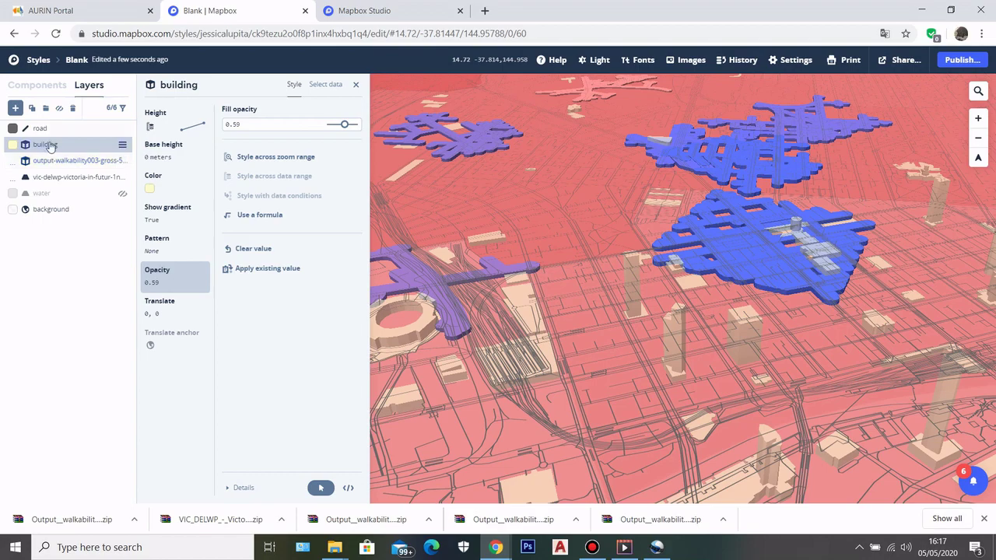
pyautogui.scroll(5, 703, 319)
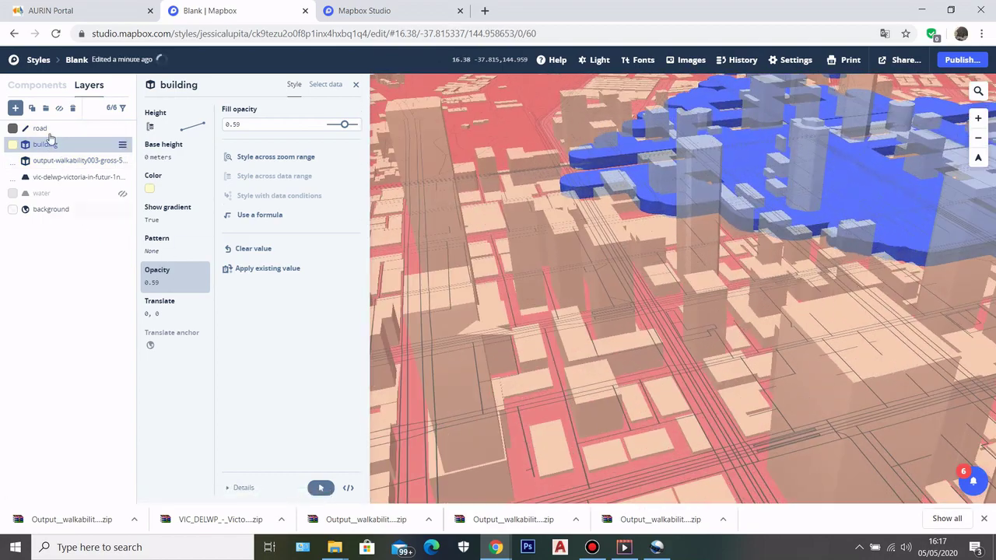
pyautogui.click(47, 131)
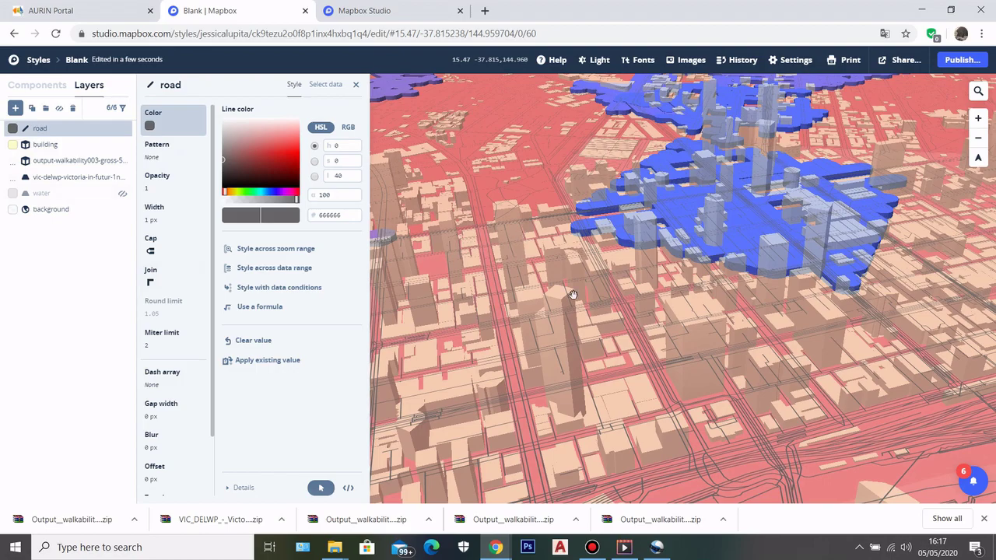
pyautogui.scroll(-3, 572, 295)
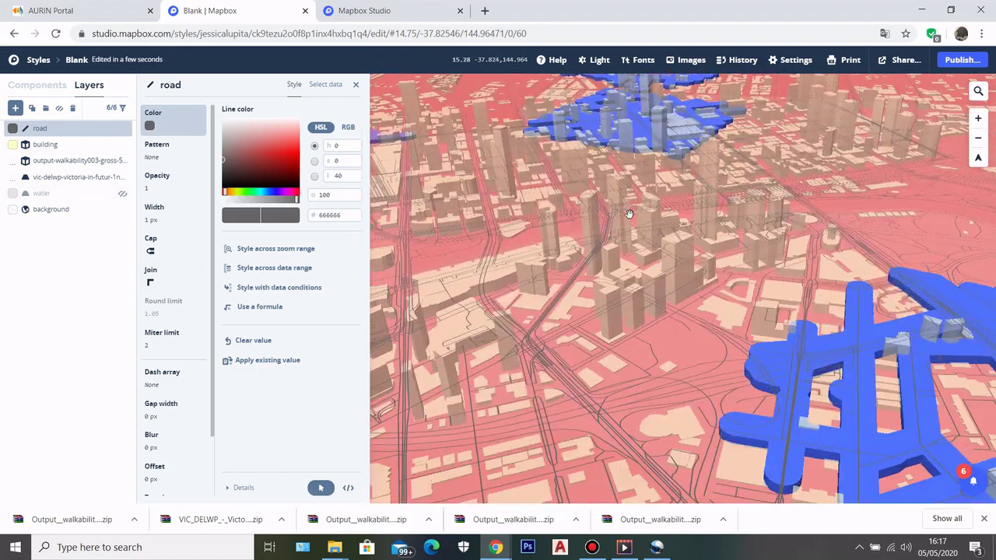
pyautogui.moveTo(628, 214); pyautogui.dragTo(700, 264)
pyautogui.scroll(3, 745, 286)
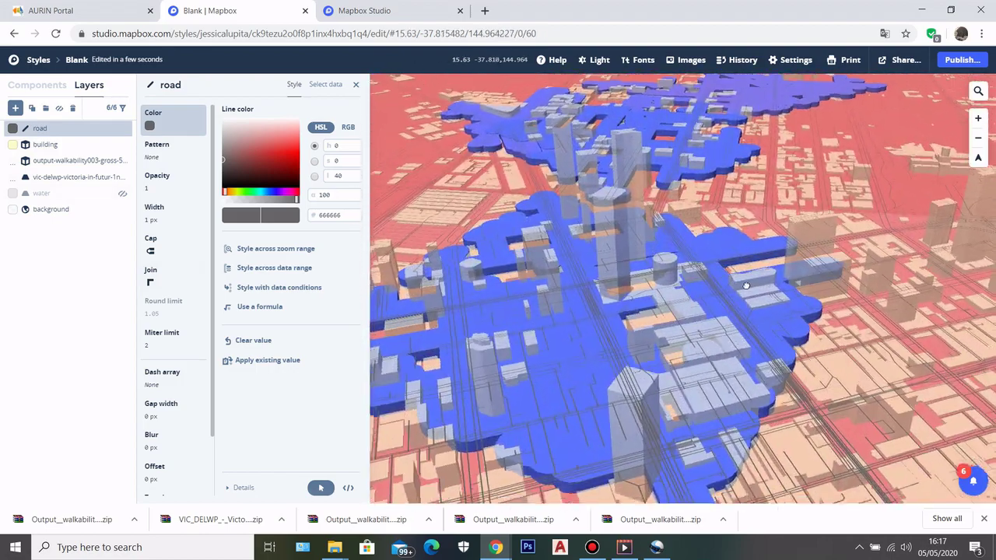
pyautogui.scroll(1, 745, 286)
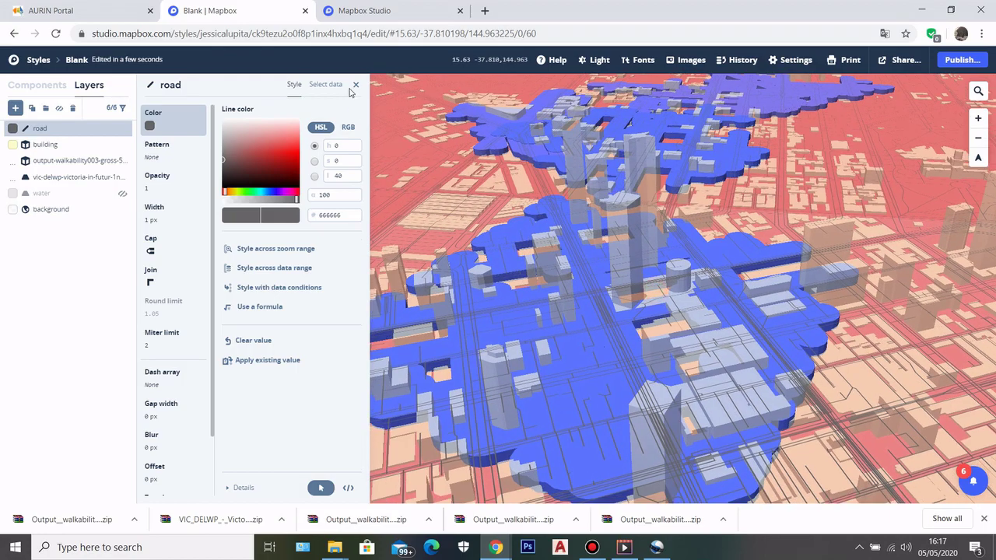
pyautogui.click(356, 86)
# - Examine the finished map's buildings, roads, walkability extrusions and population fill from the wider region down to the city centre, from different angles
pyautogui.scroll(-4, 482, 303)
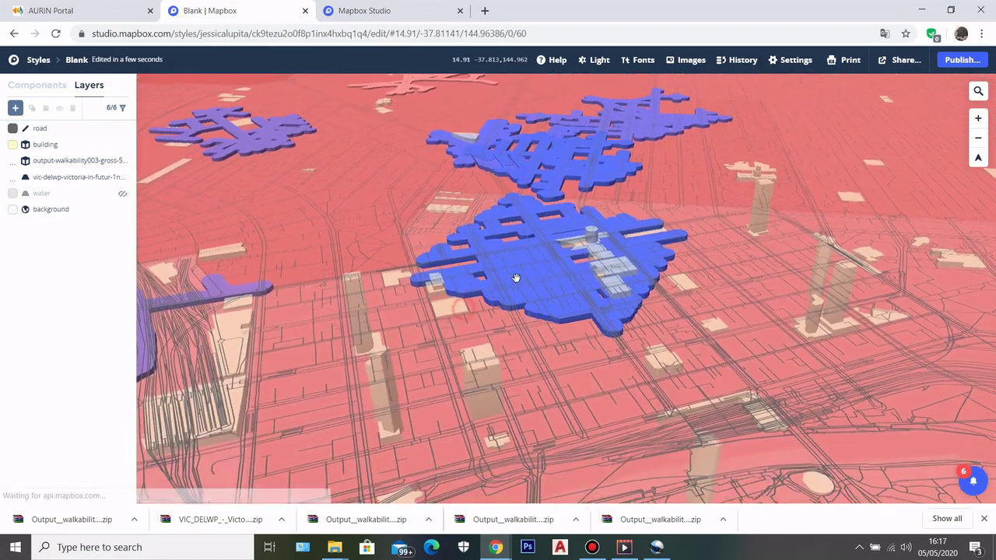
pyautogui.scroll(3, 507, 280)
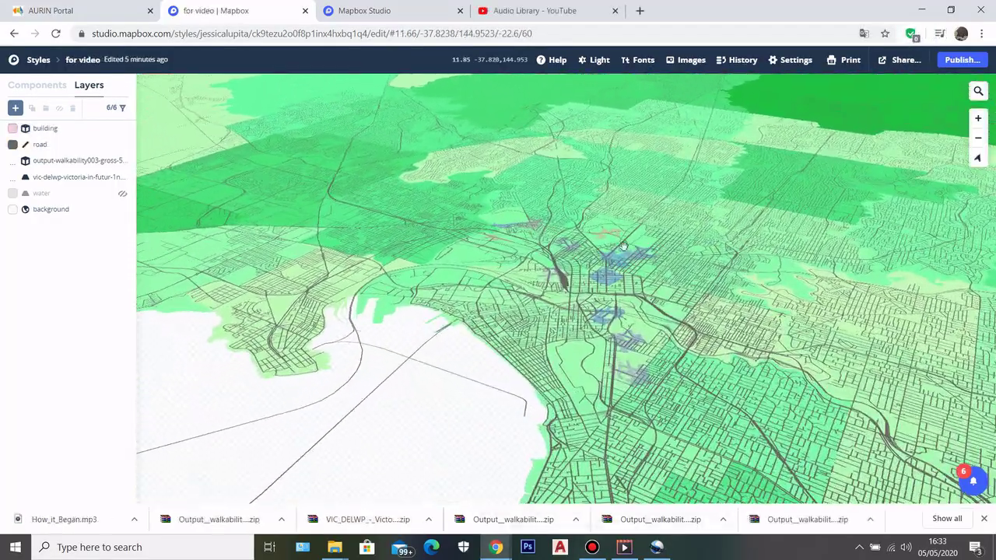
pyautogui.scroll(6, 623, 247)
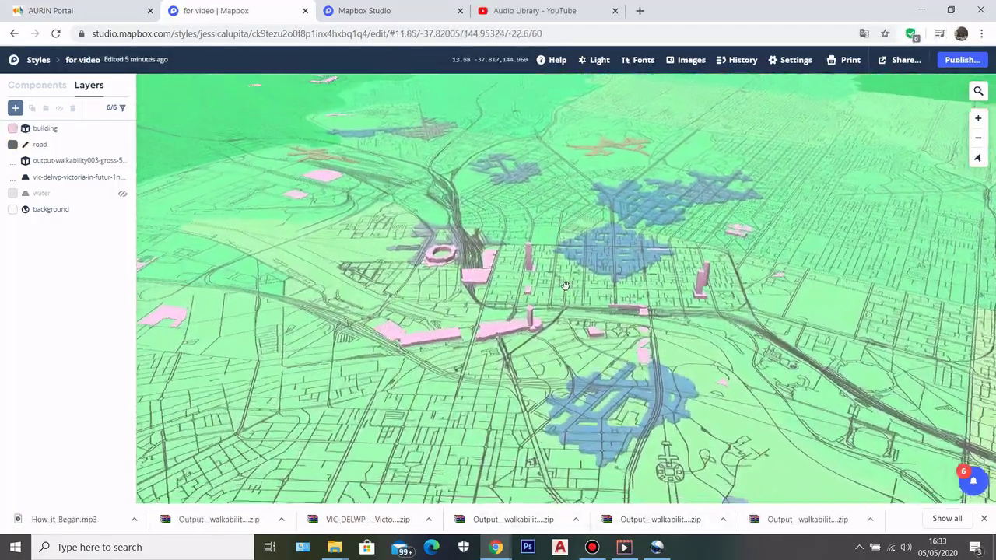
pyautogui.scroll(5, 565, 286)
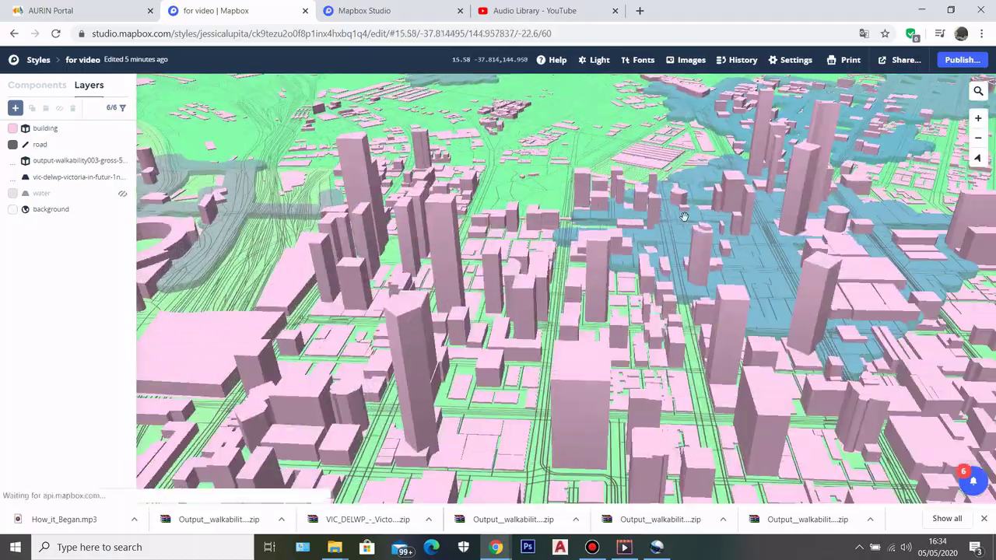
pyautogui.moveTo(234, 249); pyautogui.dragTo(448, 241)
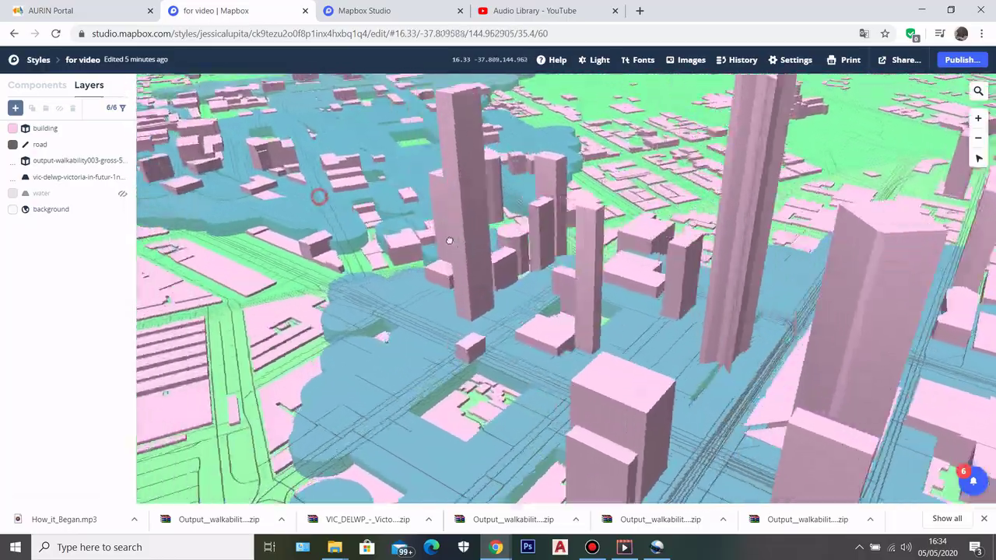
pyautogui.scroll(-5, 449, 242)
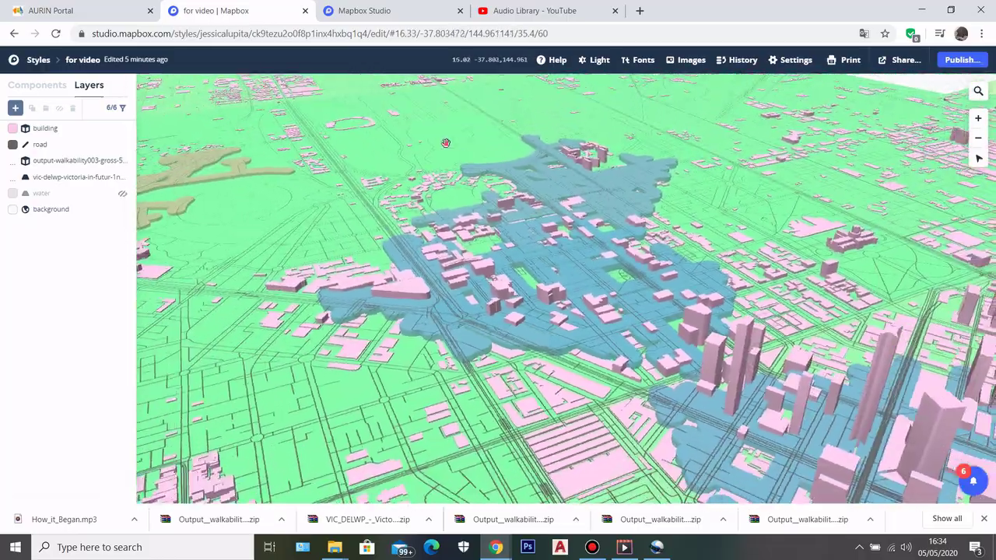
pyautogui.moveTo(446, 144); pyautogui.dragTo(674, 216)
pyautogui.scroll(-4, 622, 220)
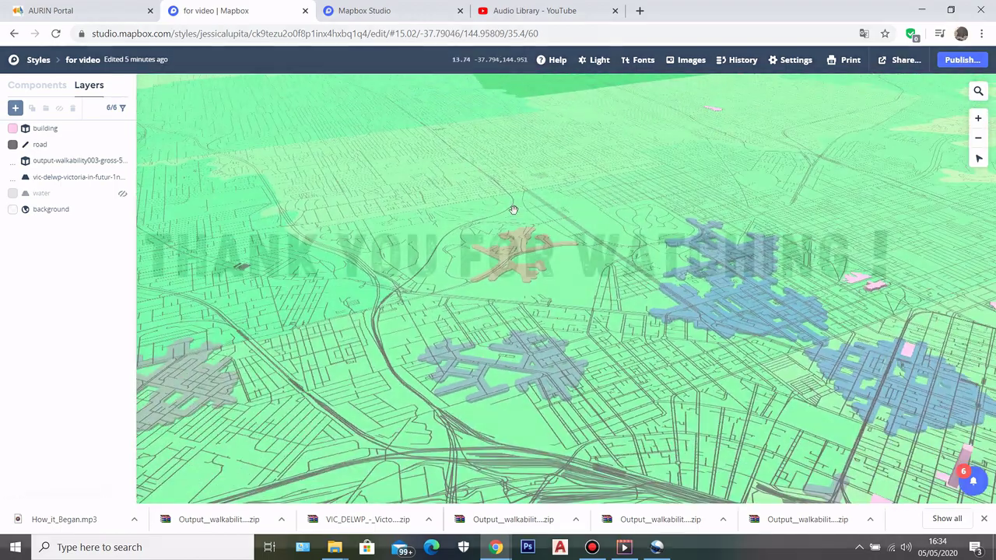